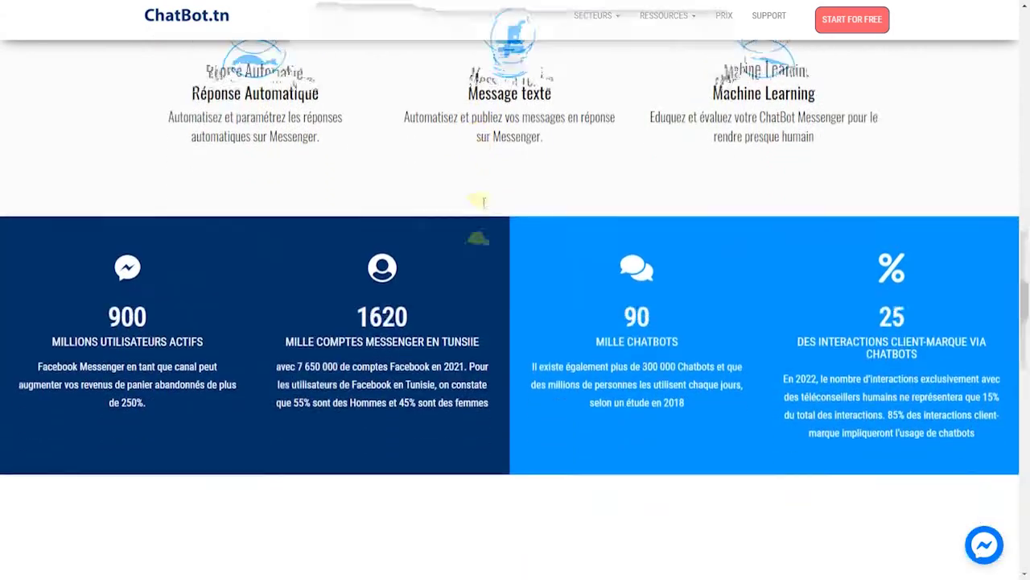
- Start for free from the ChatBot.tn homepage and sign in by continuing with the already linked Facebook account
scroll(486, 210, down, 15)
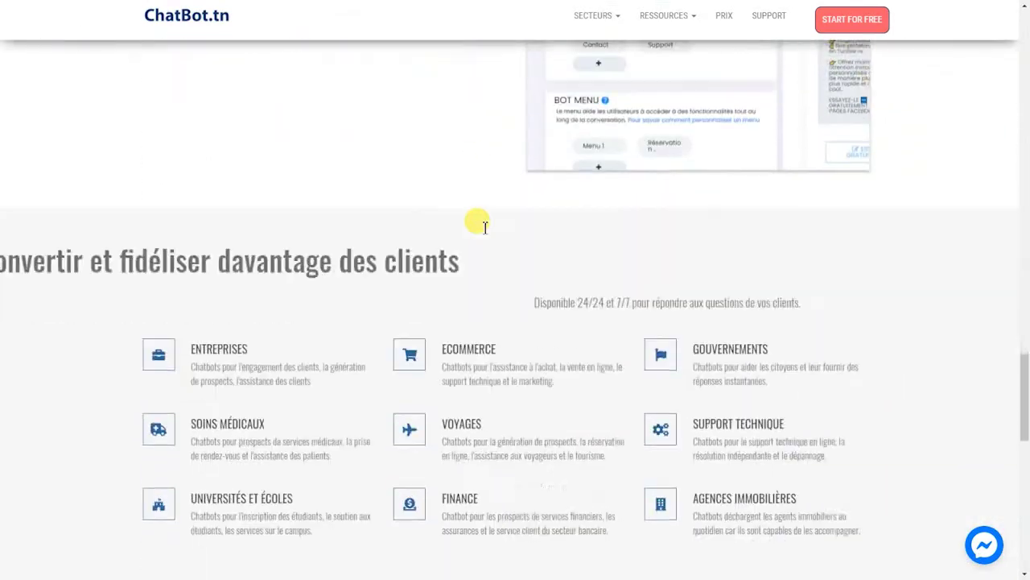
scroll(485, 228, up, 18)
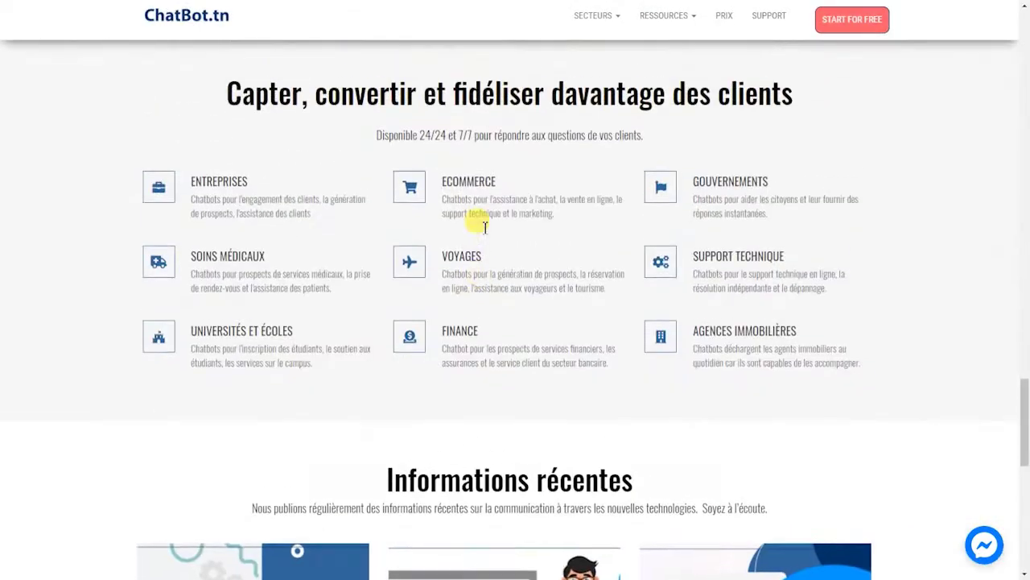
scroll(485, 228, up, 12)
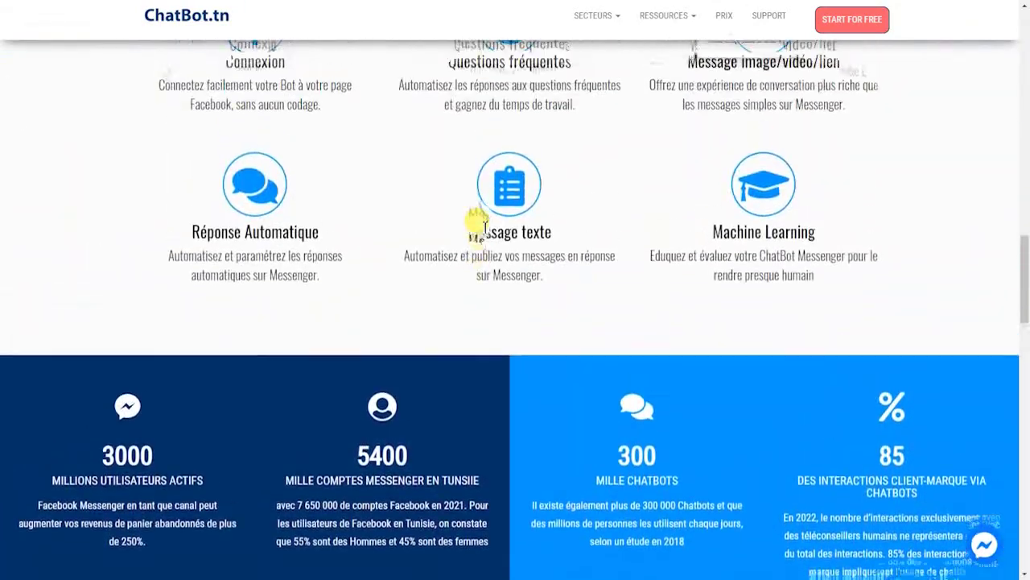
scroll(484, 227, up, 10)
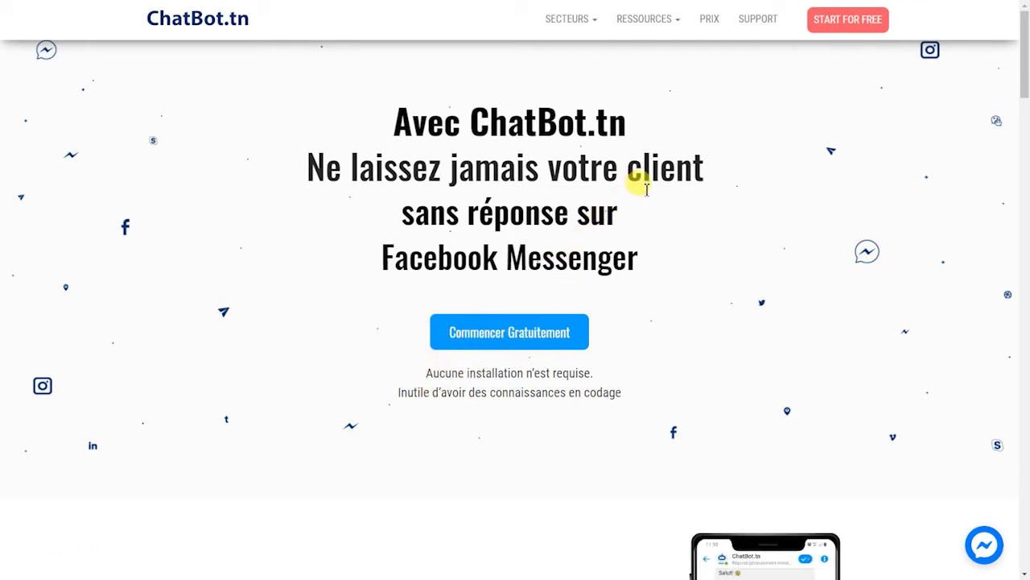
click(844, 28)
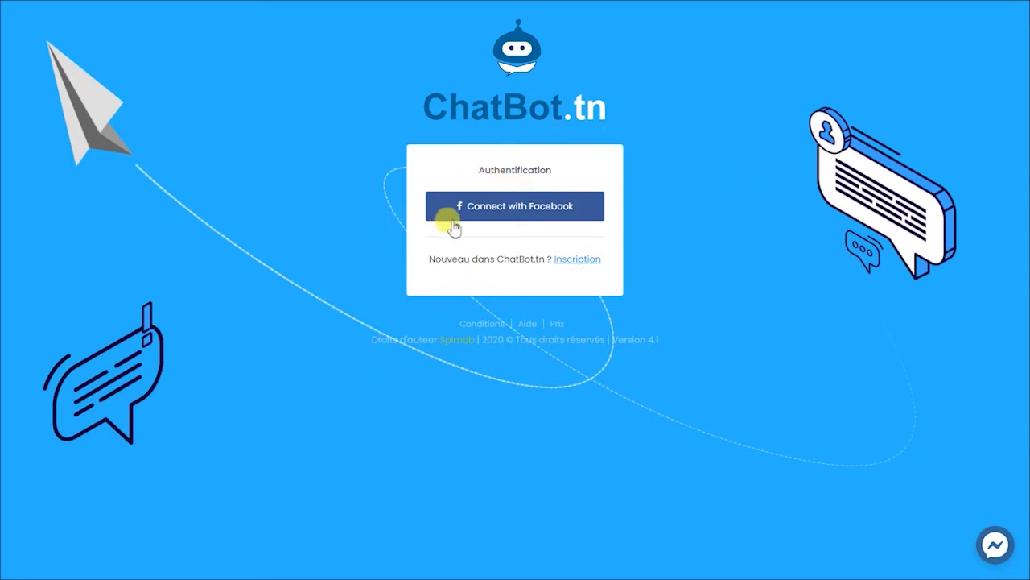
click(511, 222)
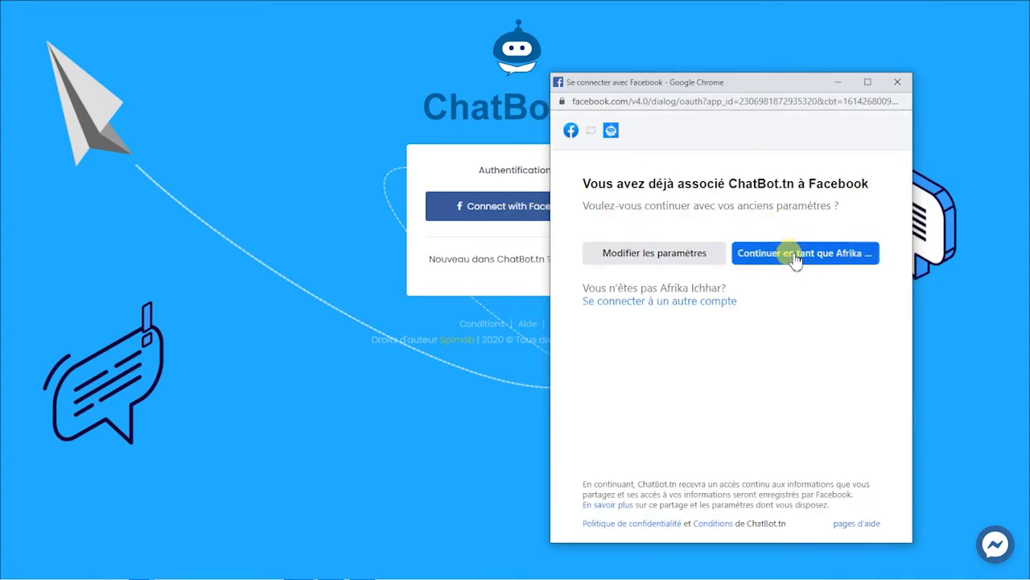
click(795, 258)
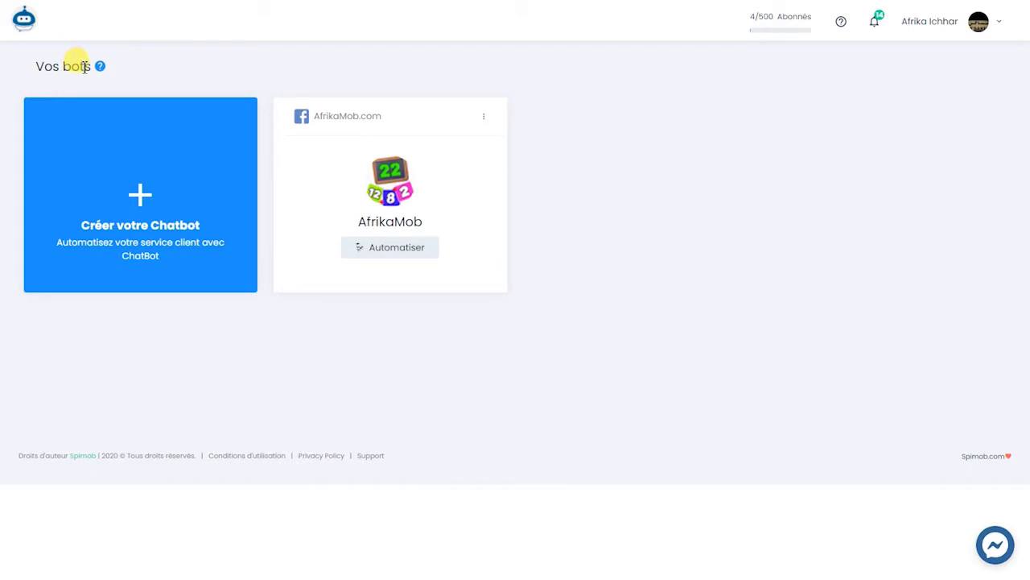
- Create a new chatbot named "Your Shop"
click(142, 193)
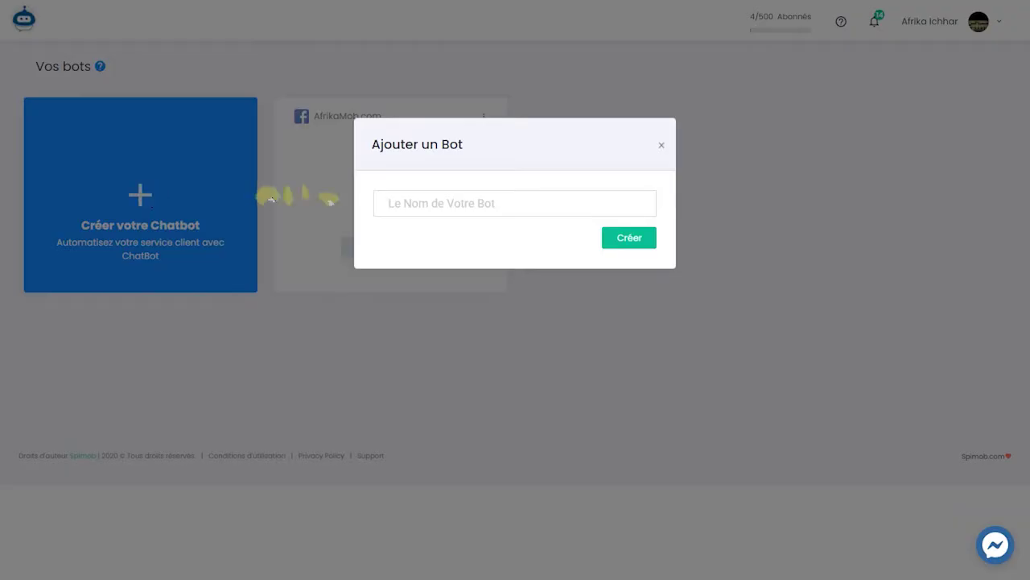
click(427, 208)
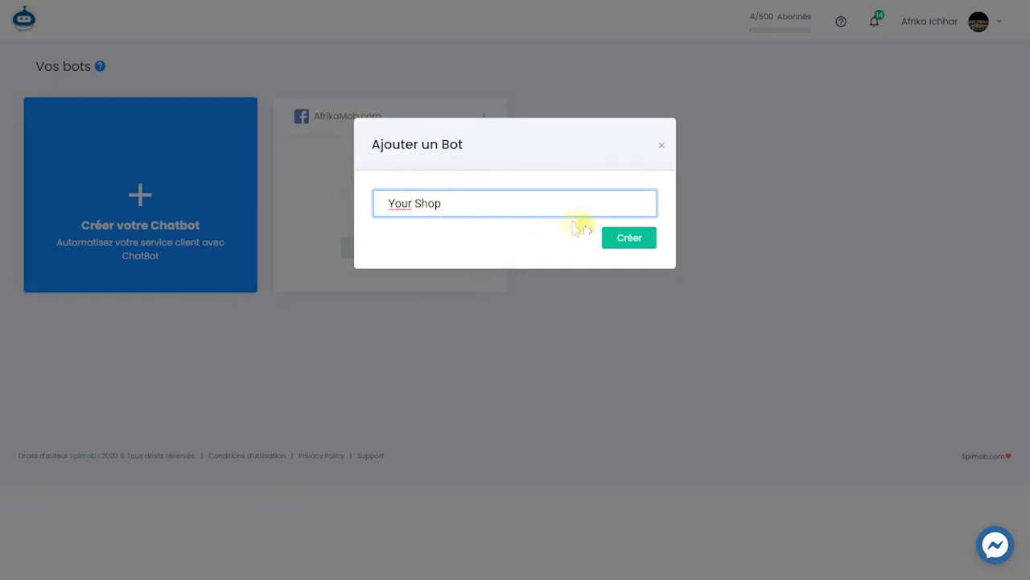
click(634, 248)
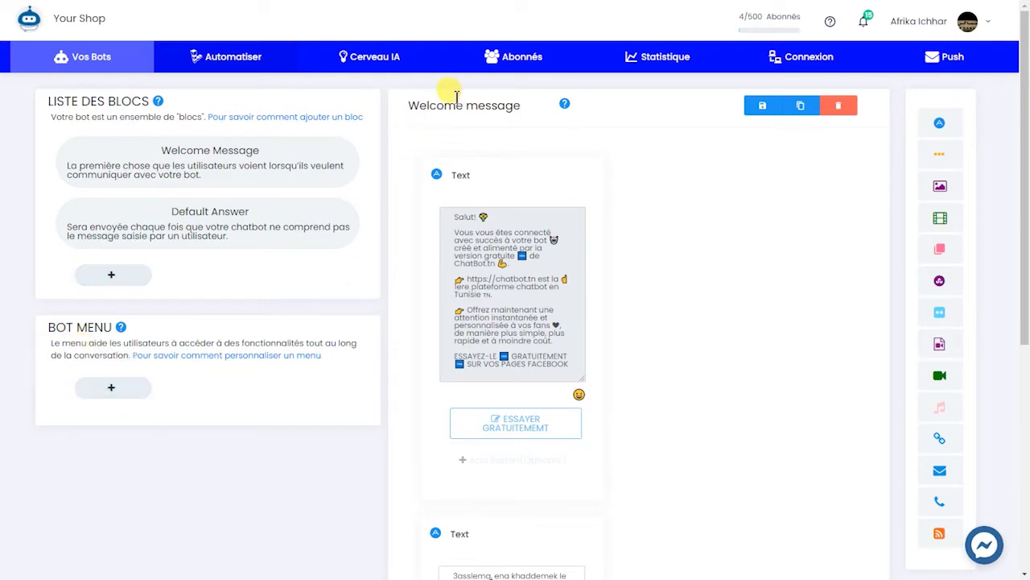
- In the Welcome Message block, replace the second text's content with "Bienvenue chez YourShop" followed by a smiley and a heart emoji
scroll(714, 291, down, 5)
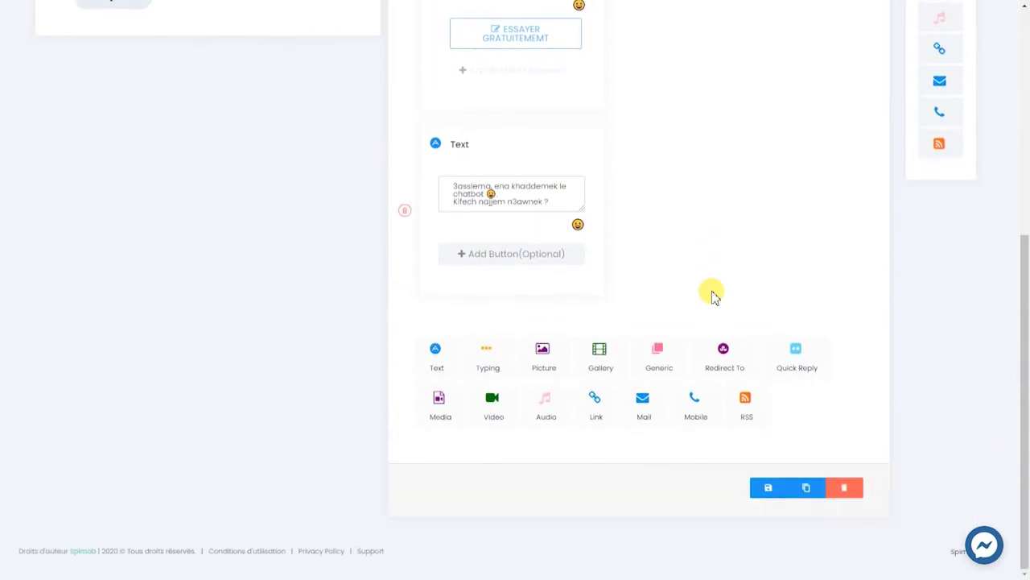
scroll(714, 291, up, 5)
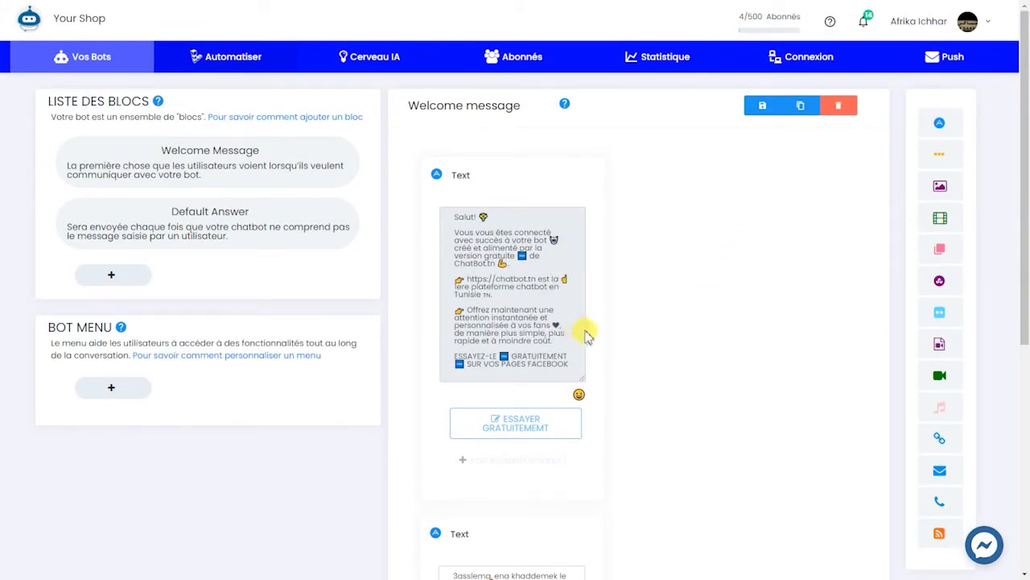
scroll(628, 352, down, 1)
scroll(534, 303, up, 1)
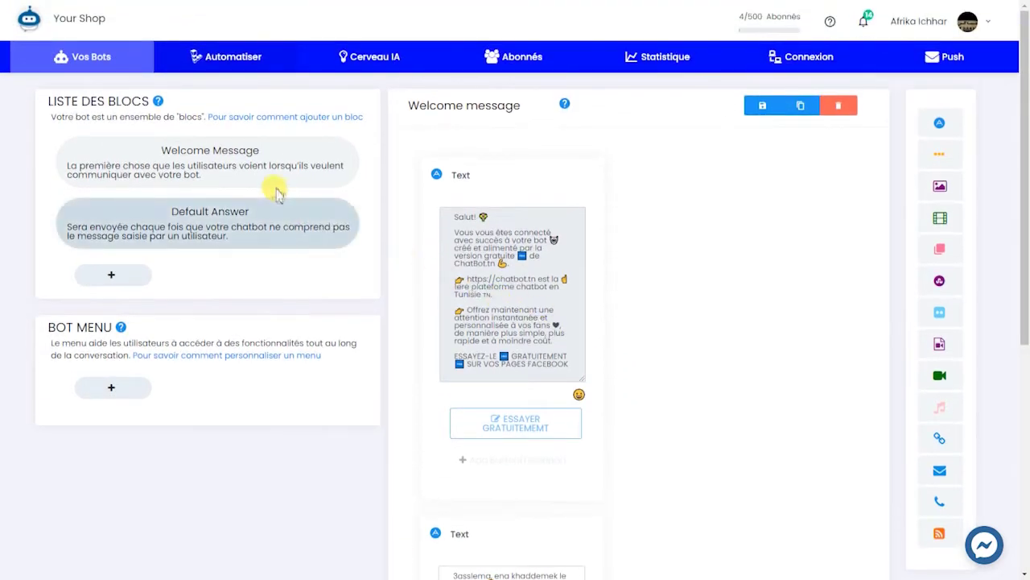
click(226, 174)
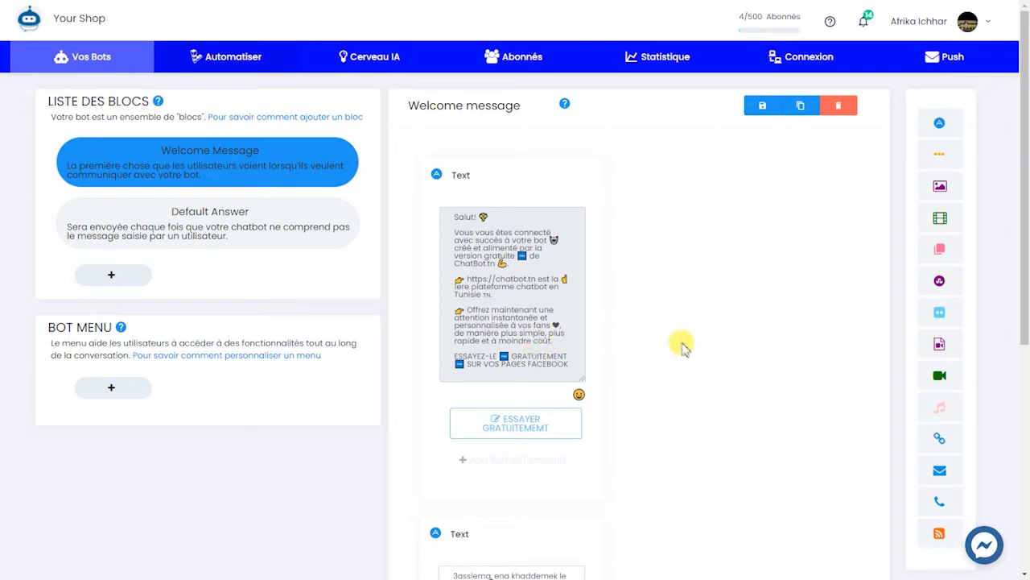
scroll(688, 370, down, 3)
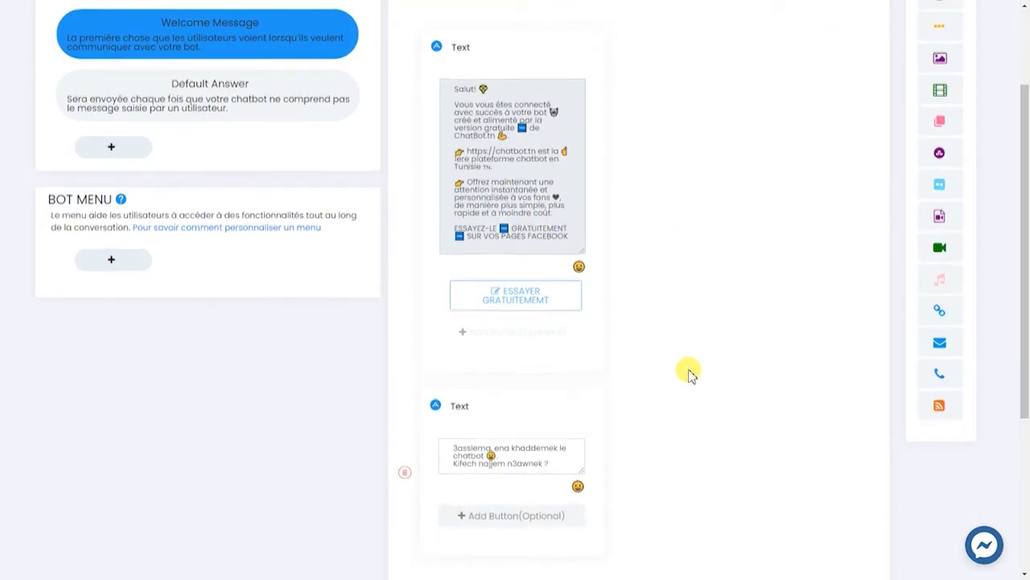
scroll(688, 370, up, 3)
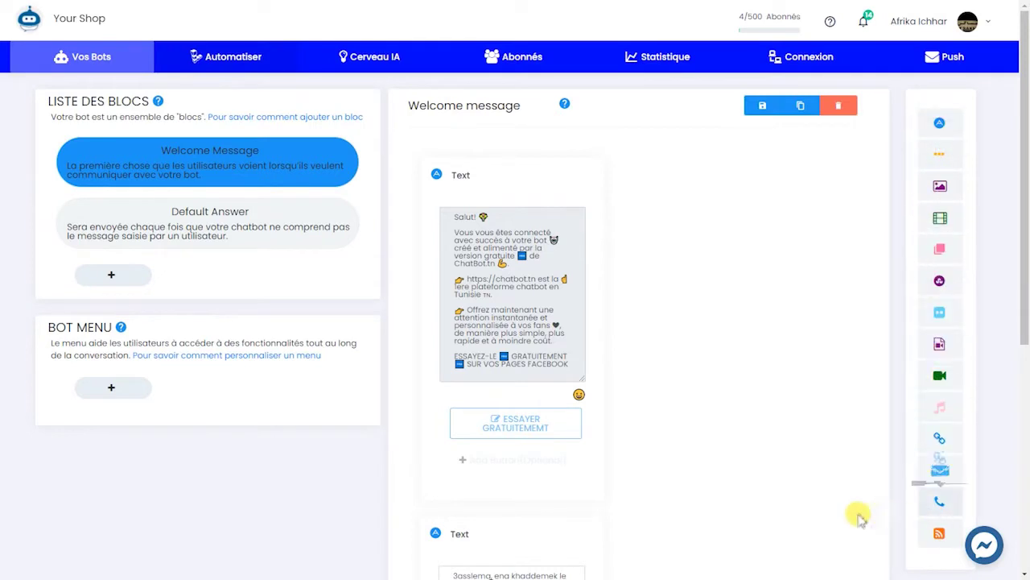
scroll(787, 516, down, 5)
scroll(777, 511, down, 1)
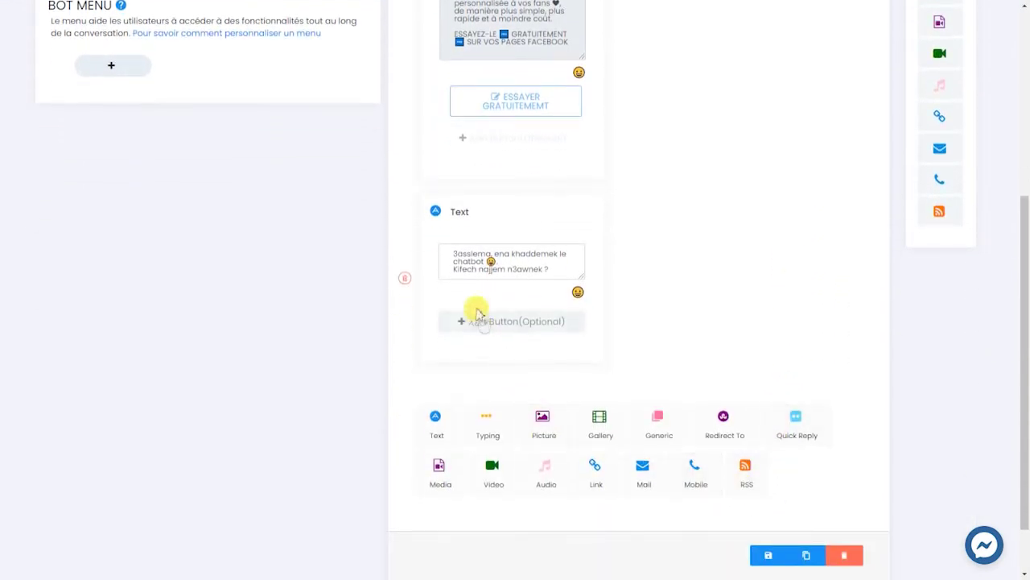
drag(556, 274, 453, 253)
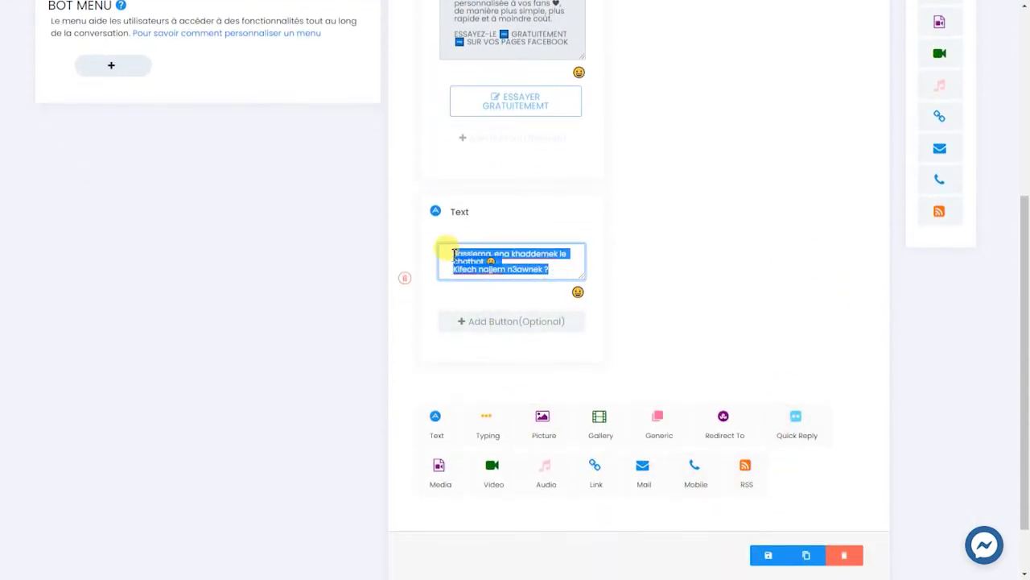
text(Bienvenue chez YourShop 😛 ❤)
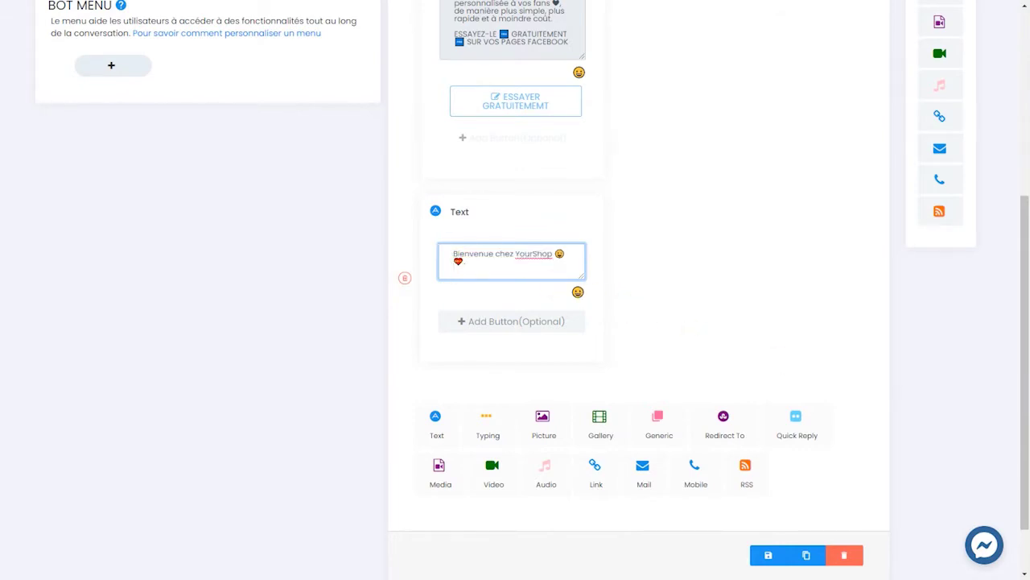
key(alt+Tab)
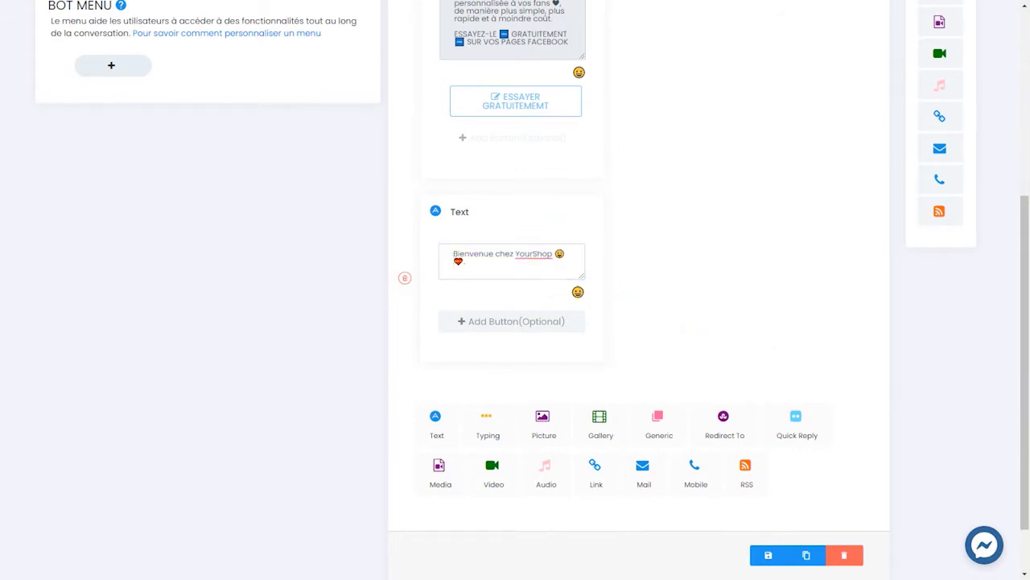
click(536, 316)
click(523, 322)
click(435, 165)
text(🌐Notre Site)
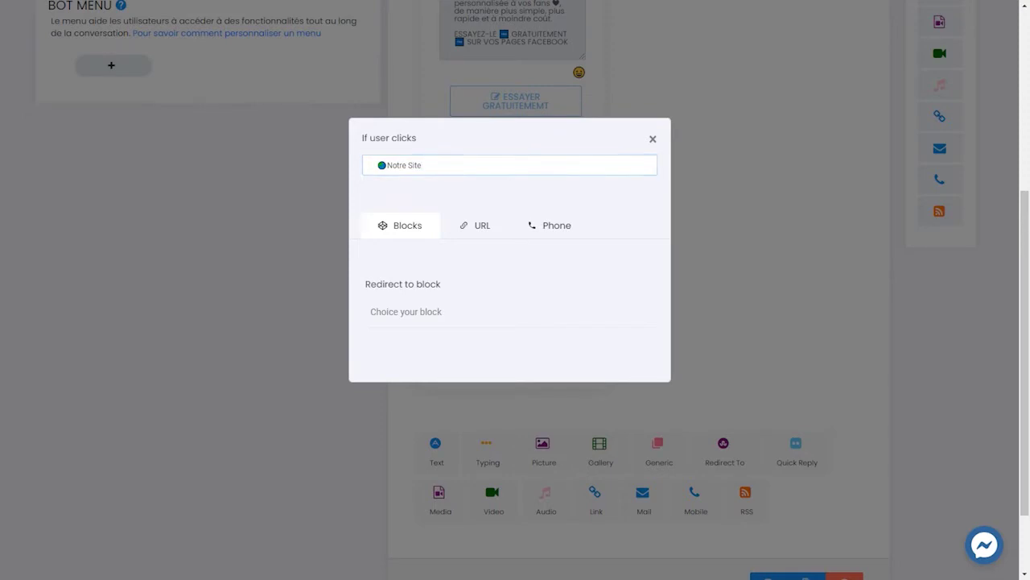
click(482, 228)
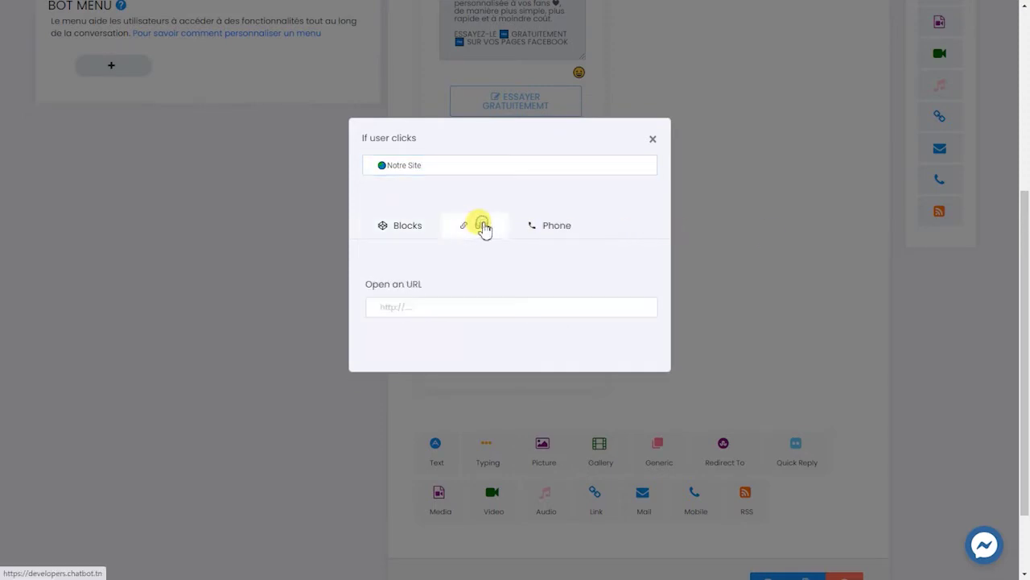
click(468, 308)
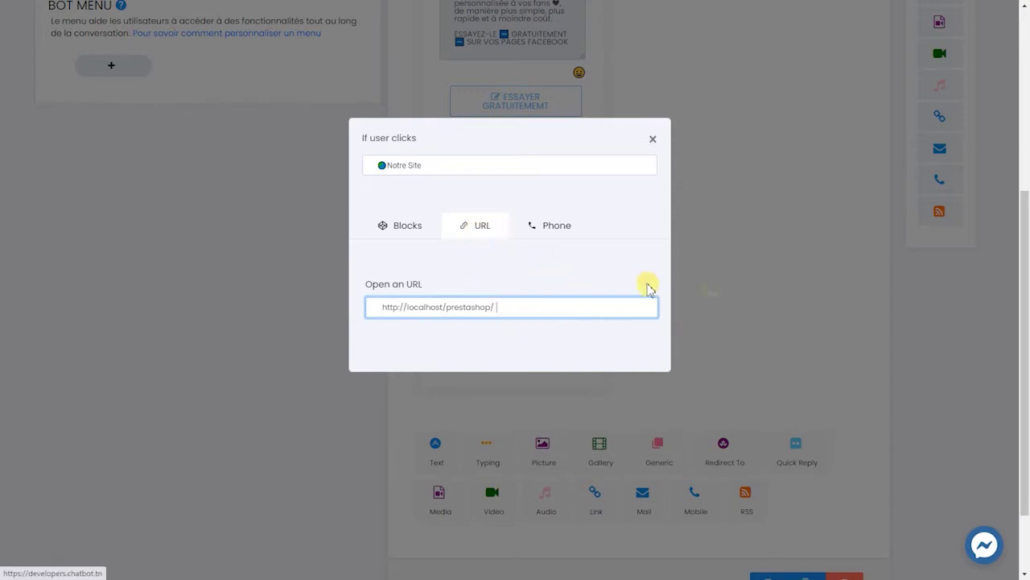
click(781, 291)
scroll(777, 322, down, 1)
scroll(773, 336, down, 1)
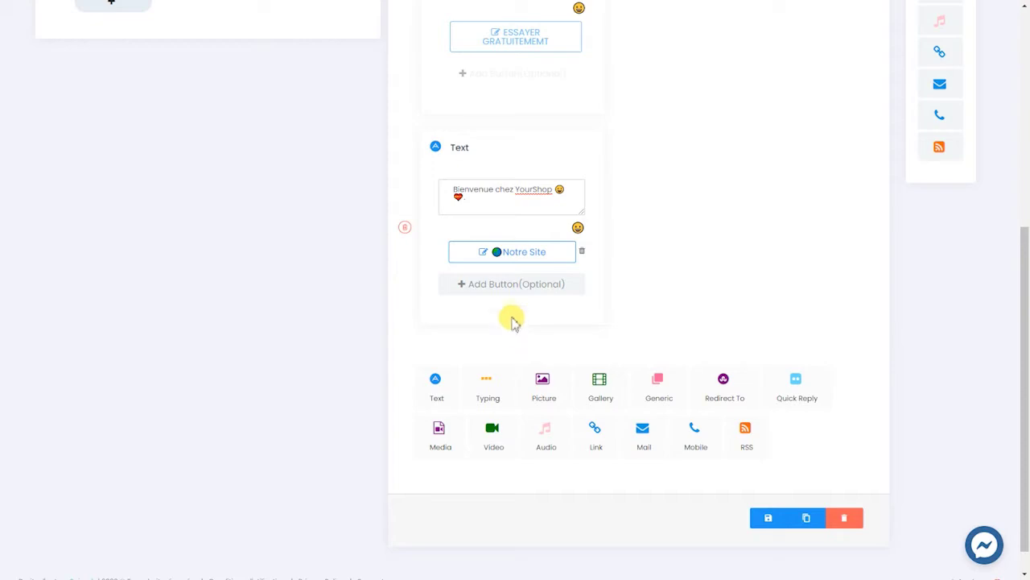
click(531, 286)
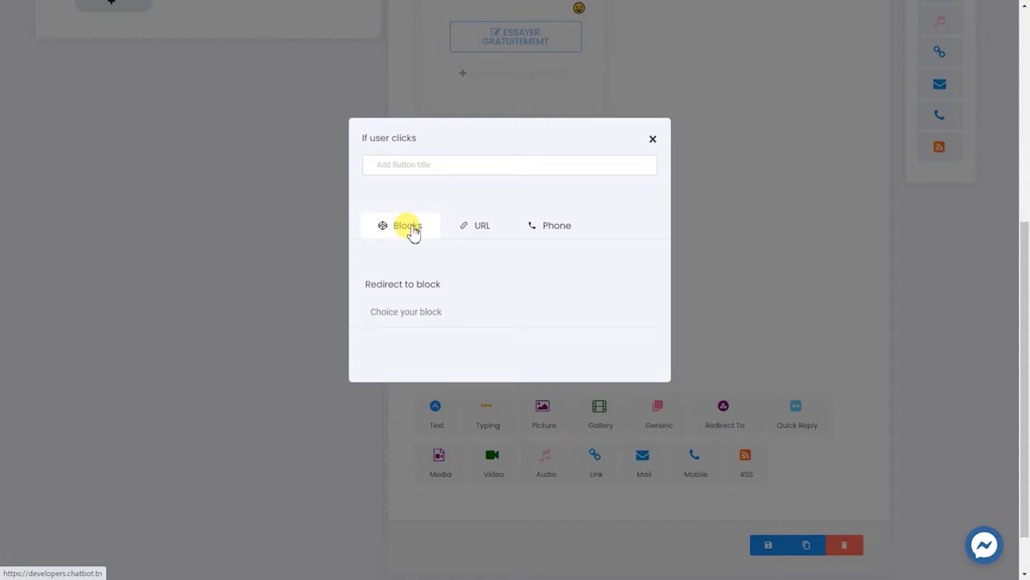
click(492, 229)
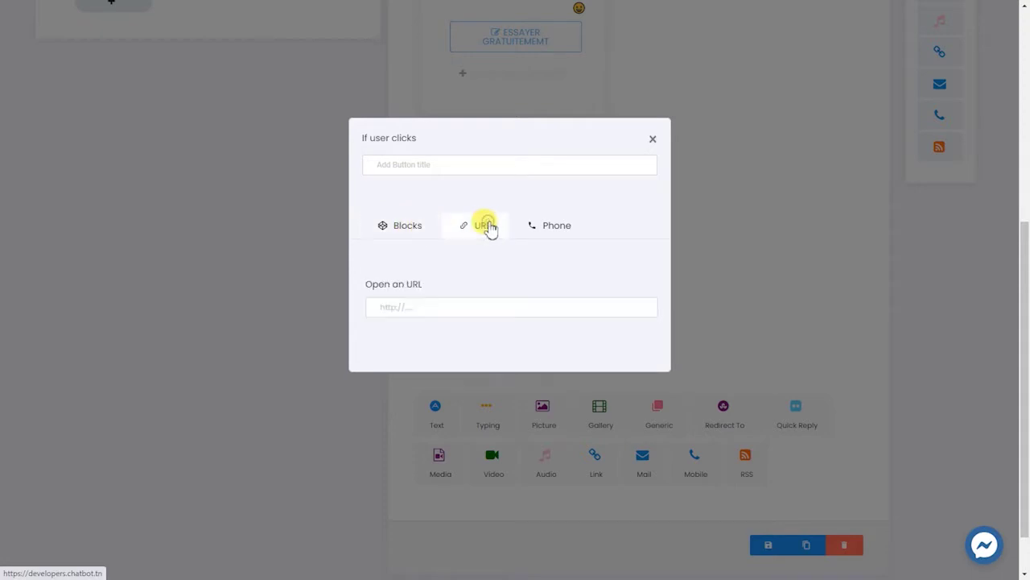
click(548, 232)
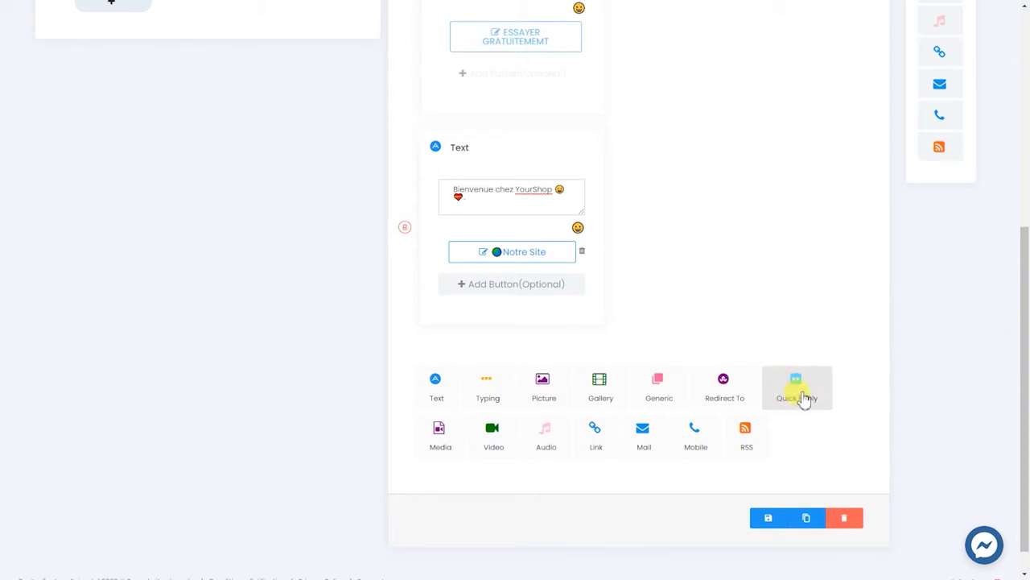
- Add a Quick Reply element with the heading "si vous avez besoin d'aide ⁉️ , ou découvrirez notre nouveau produits" followed by dress, gift and picture emojis
click(797, 391)
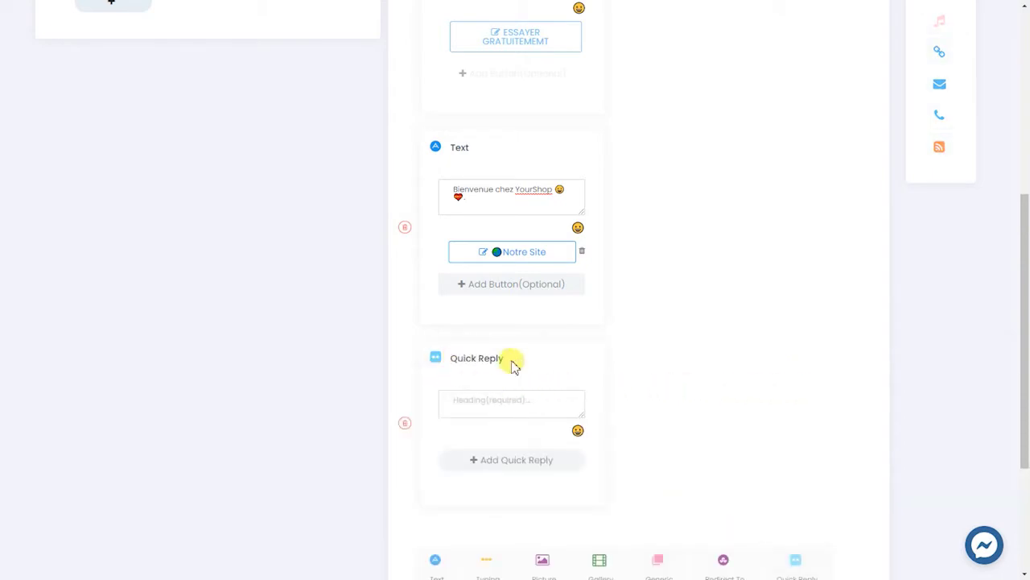
click(494, 399)
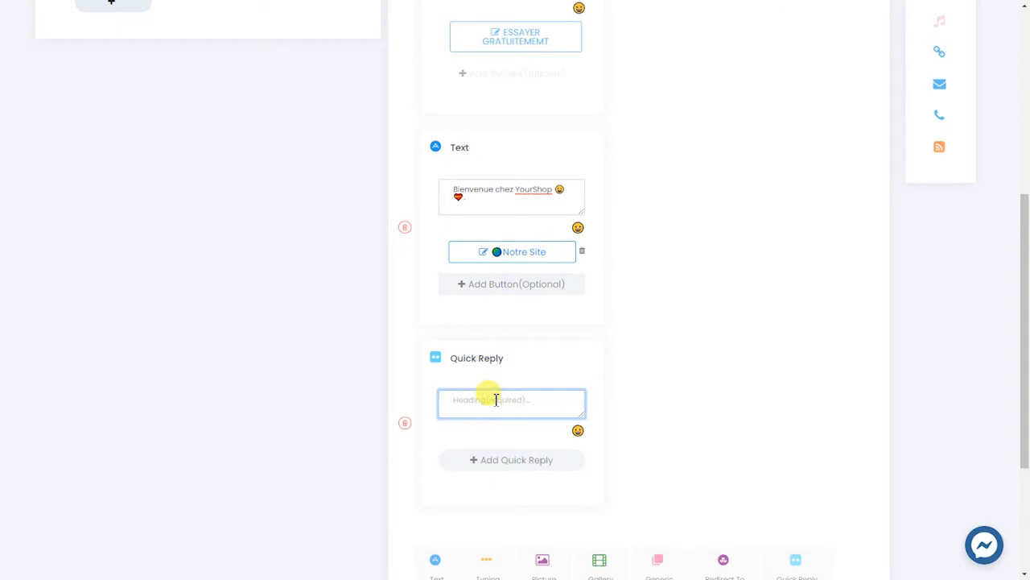
scroll(496, 400, down, 1)
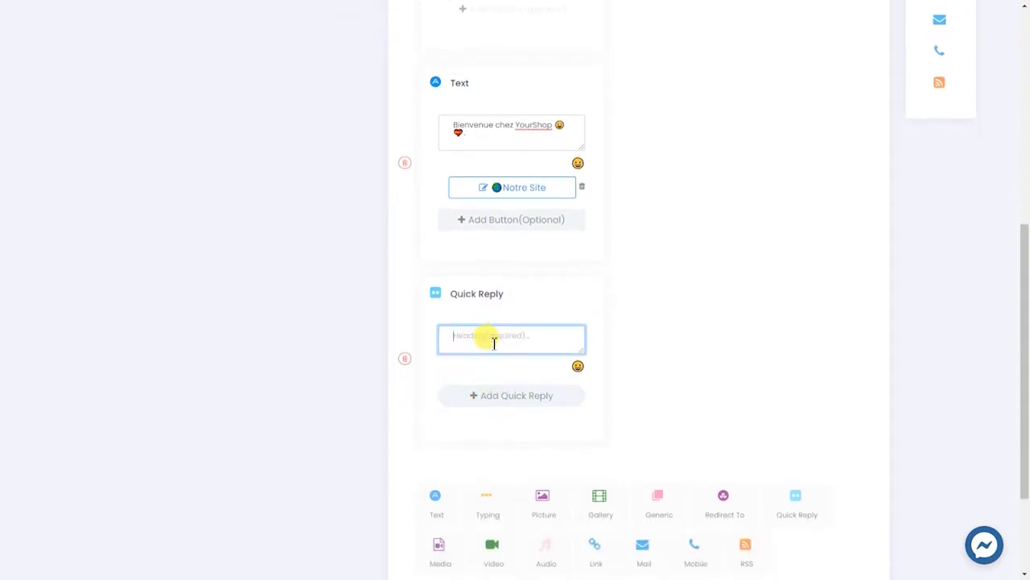
text(si vous avez besoin d'aide ⁉️ , ou découvrirez notre nouveau produits💃🎁🖼️)
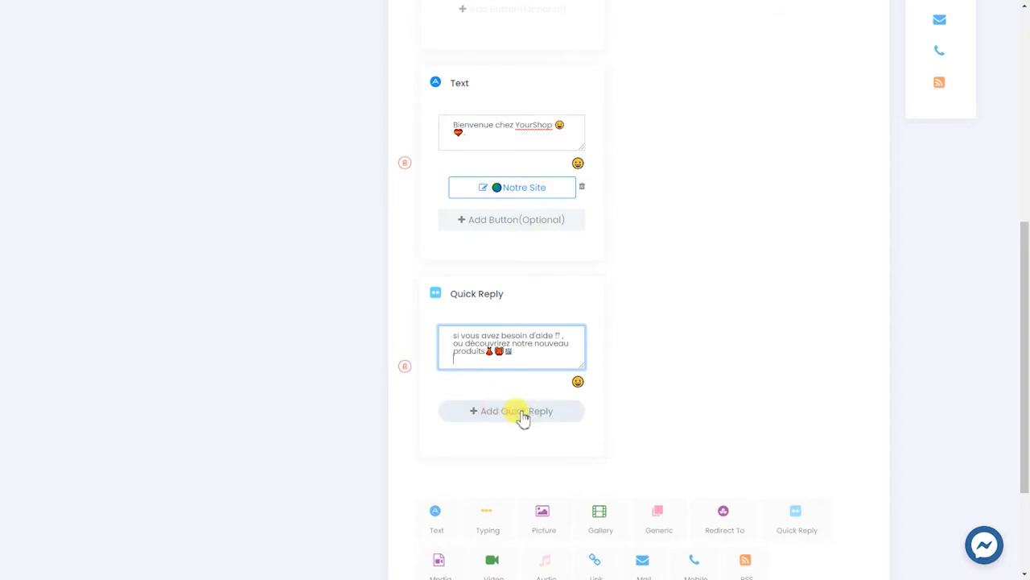
- Add a quick reply option titled "👕Vêtements" without choosing a redirect block
click(523, 417)
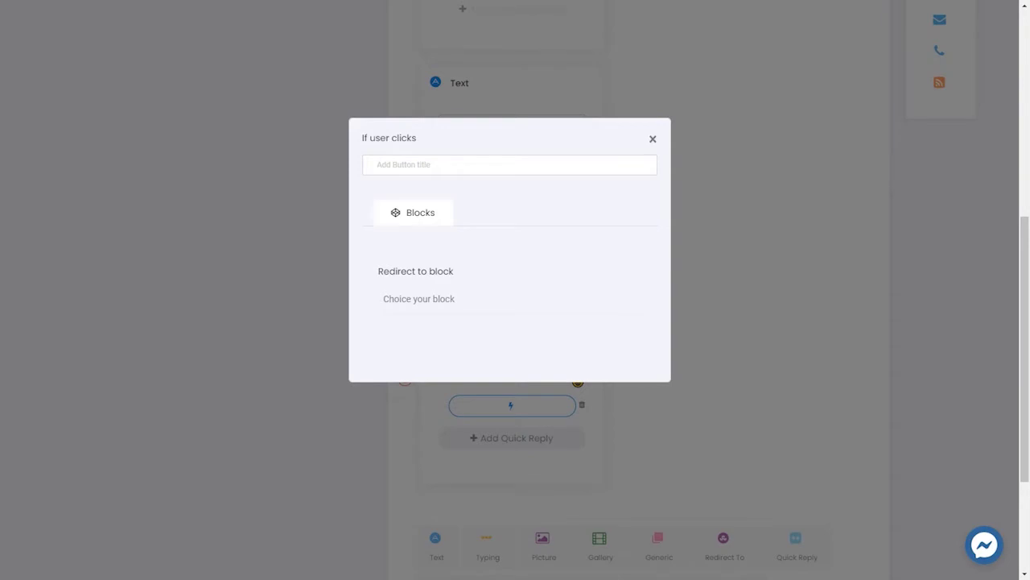
click(441, 165)
text(👕Vêtements)
key(Tab)
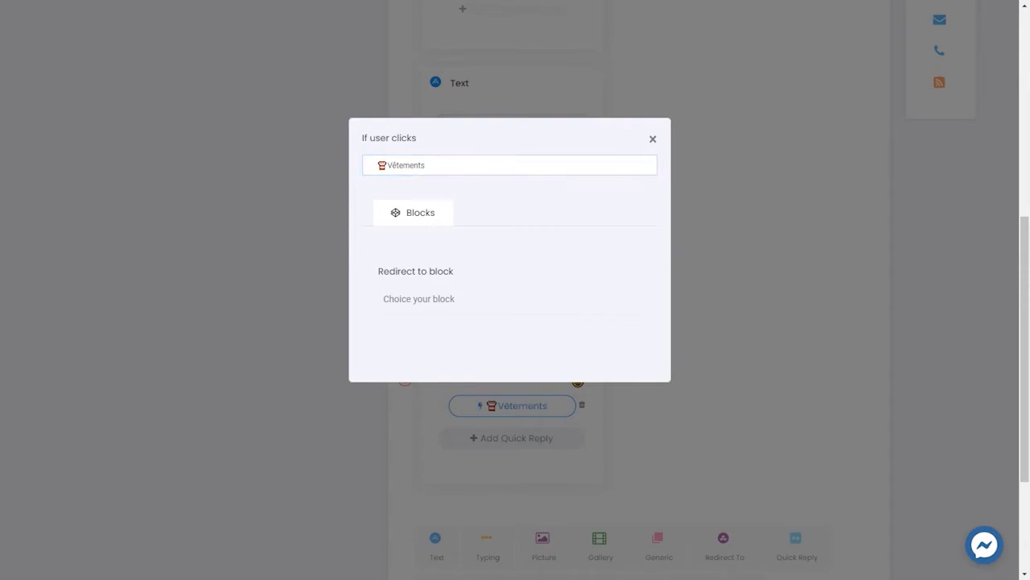
click(735, 280)
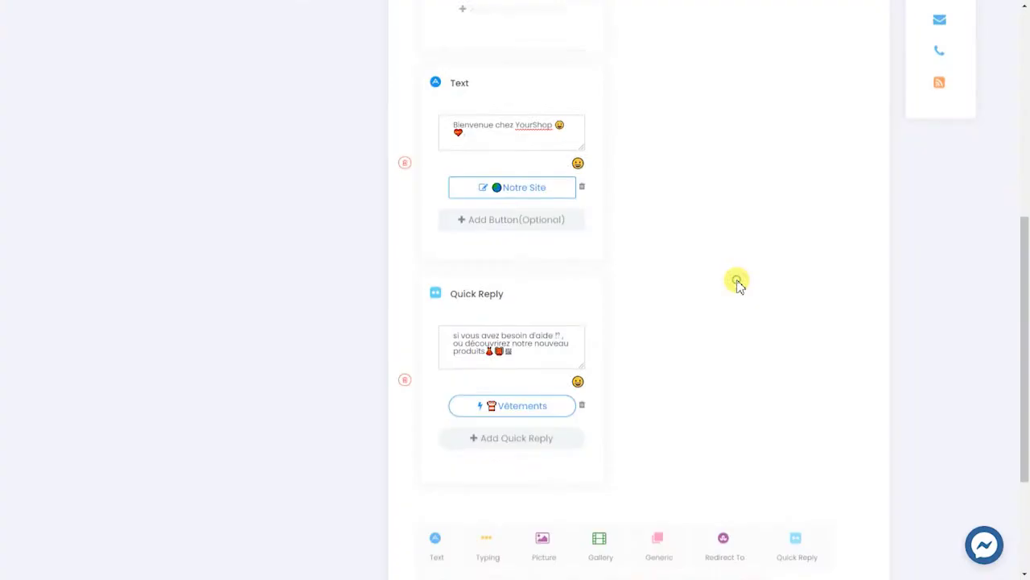
- Add two quick reply options titled "⌚Accessoires" and "🧔🖼 Art" to the Welcome Message's Quick Reply element, without redirect blocks
scroll(735, 282, down, 3)
click(551, 317)
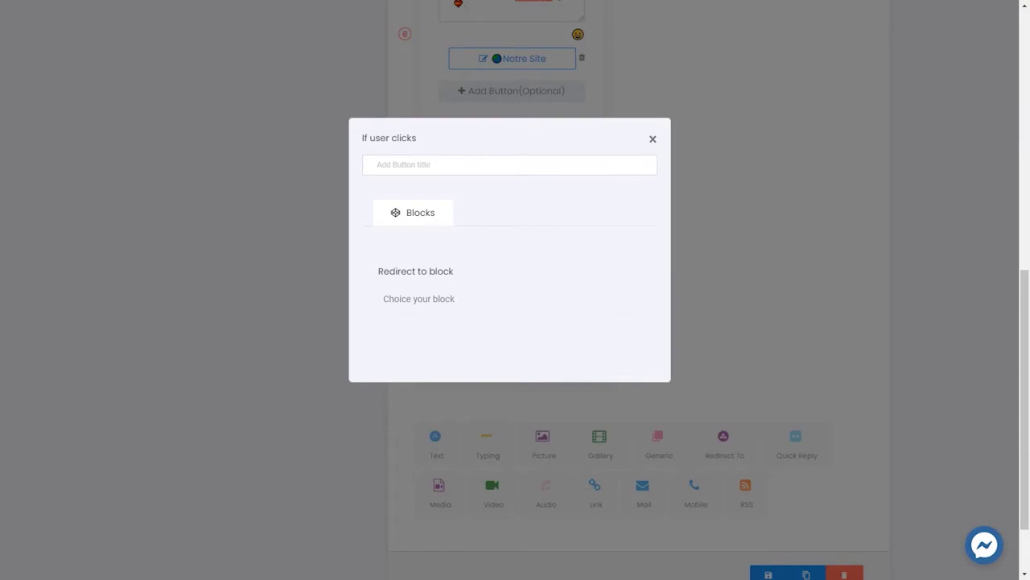
click(470, 167)
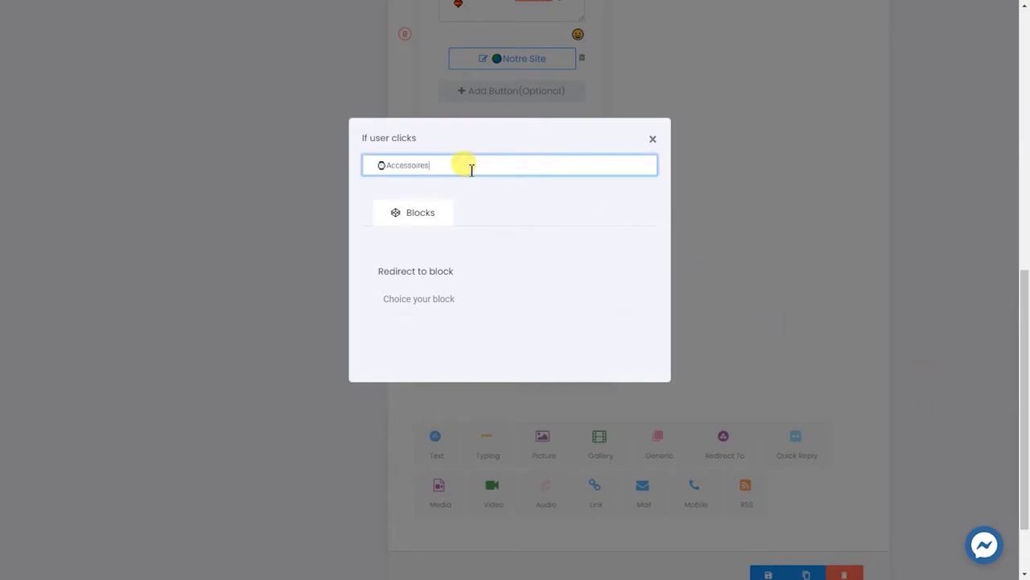
click(720, 305)
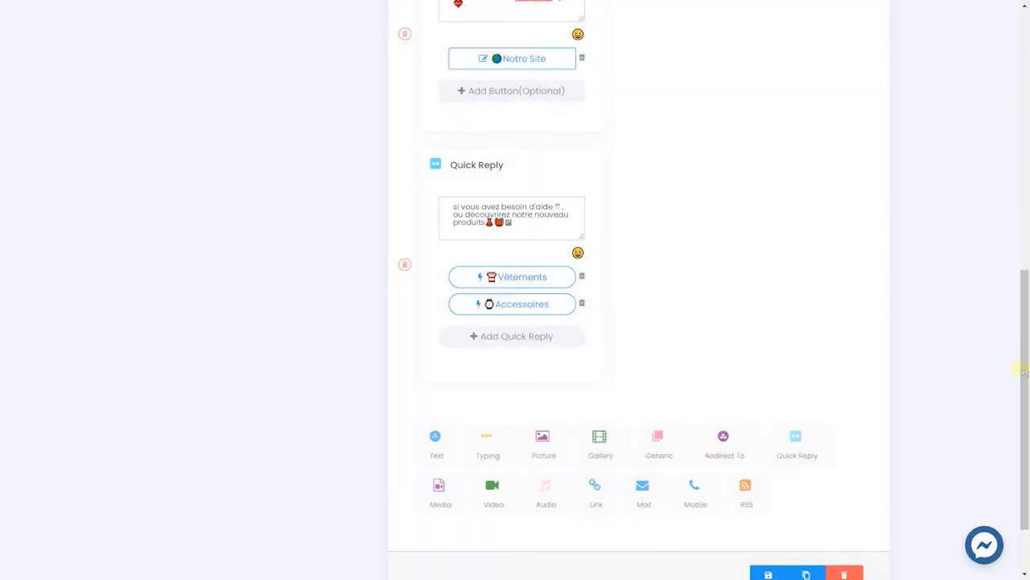
click(516, 337)
click(433, 165)
text(🧔🖼 Art)
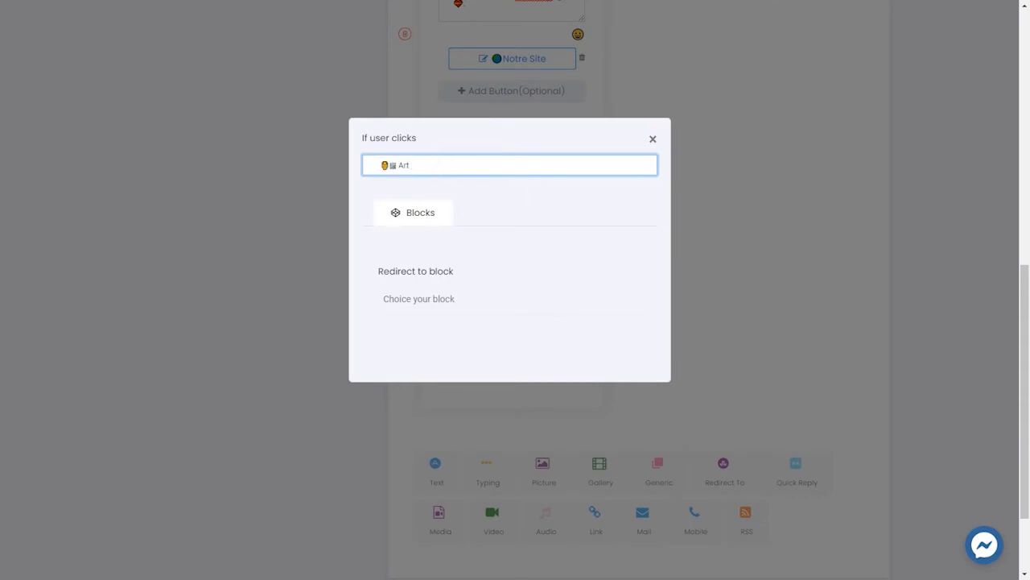
click(754, 271)
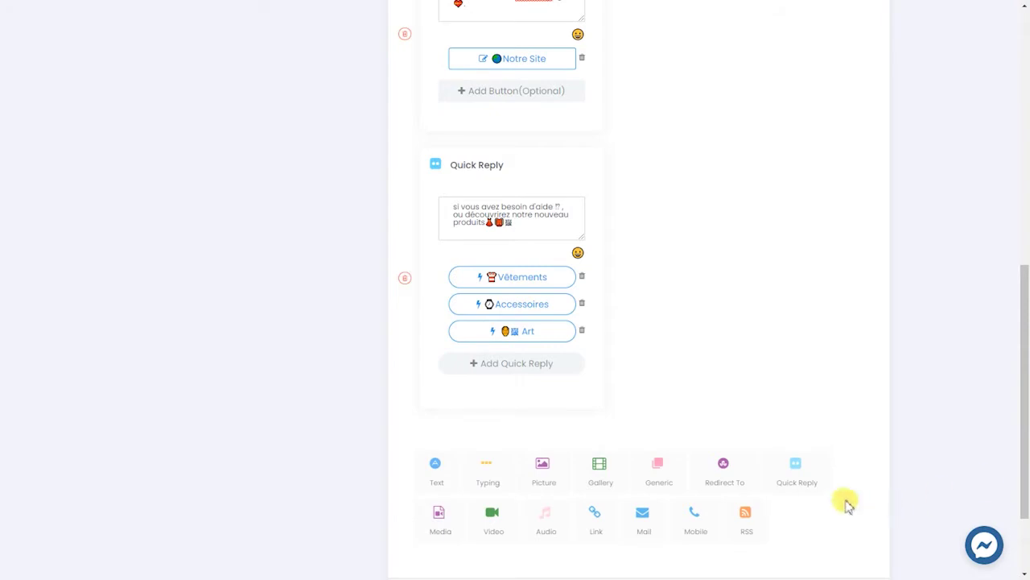
- Add two more quick reply options, "📞Contact" and "Newsletter" preceded by an emoji, without choosing redirect blocks
click(500, 364)
click(456, 164)
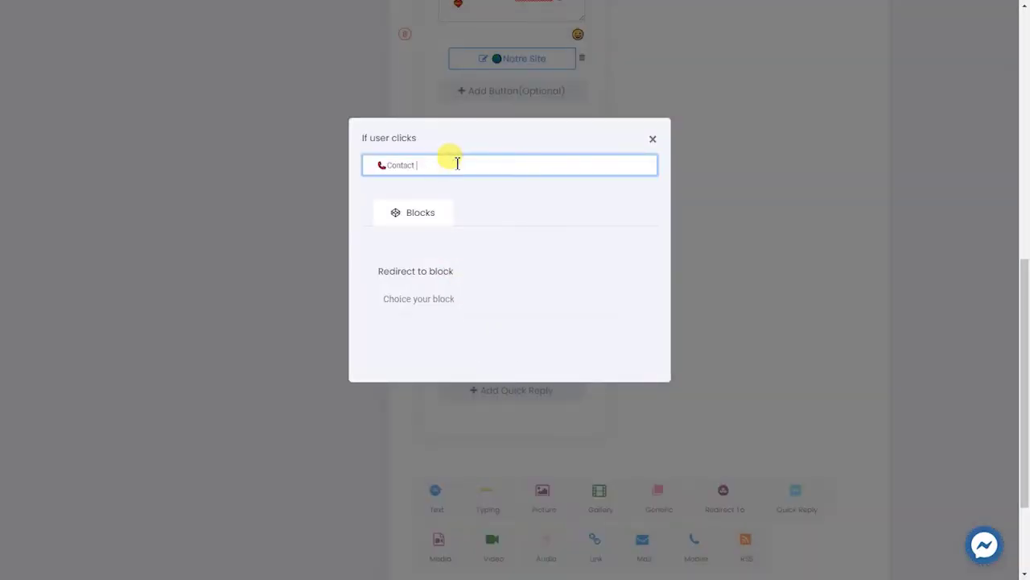
click(752, 294)
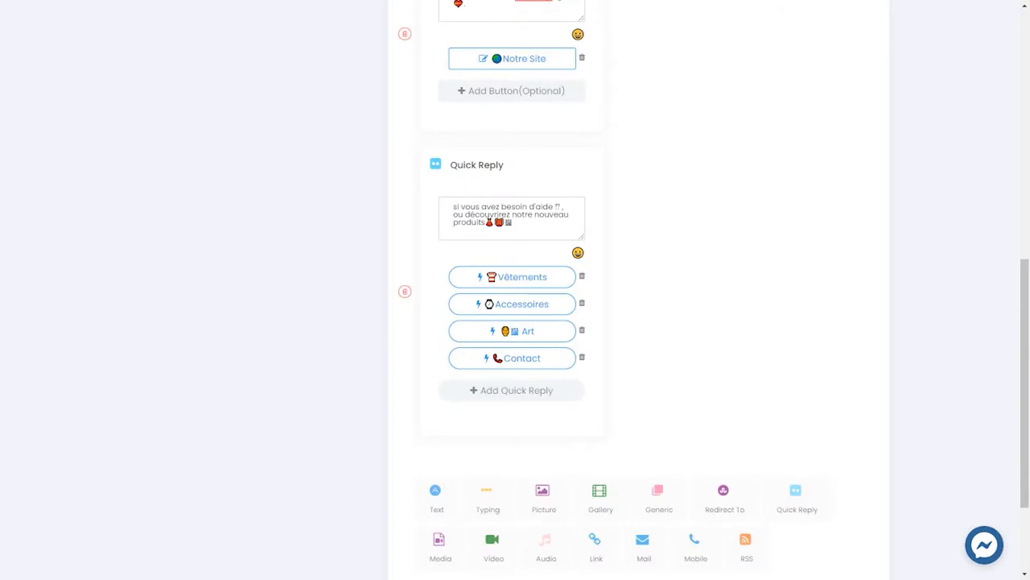
click(532, 391)
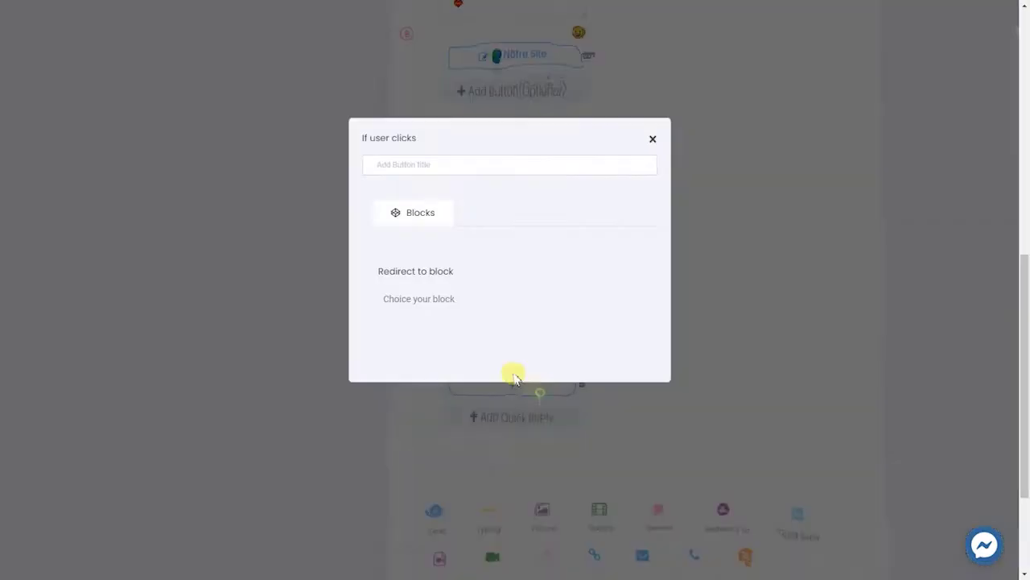
click(416, 166)
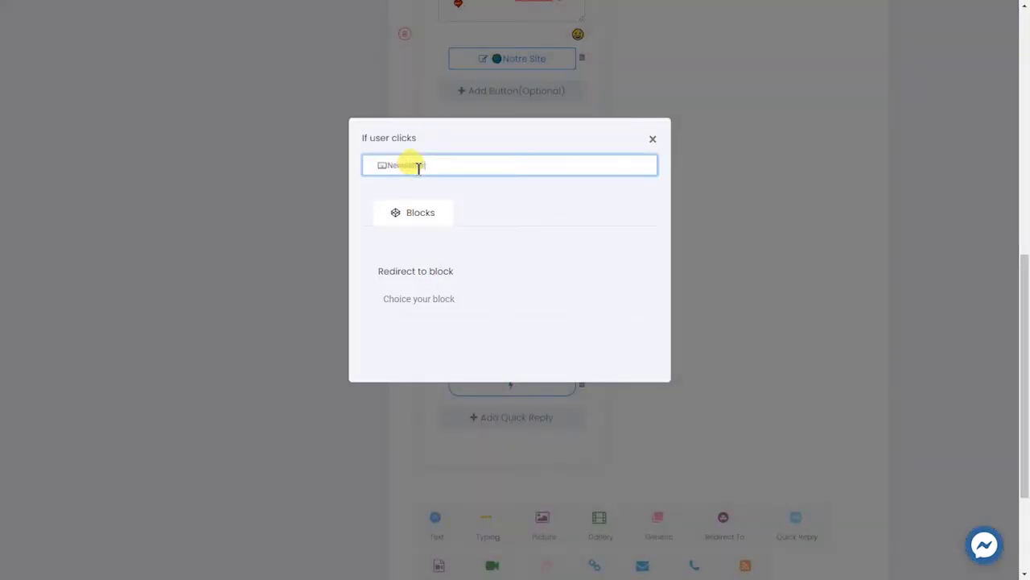
click(730, 301)
- Save the Welcome Message block with its website button and quick replies
scroll(780, 432, up, 2)
scroll(785, 427, up, 7)
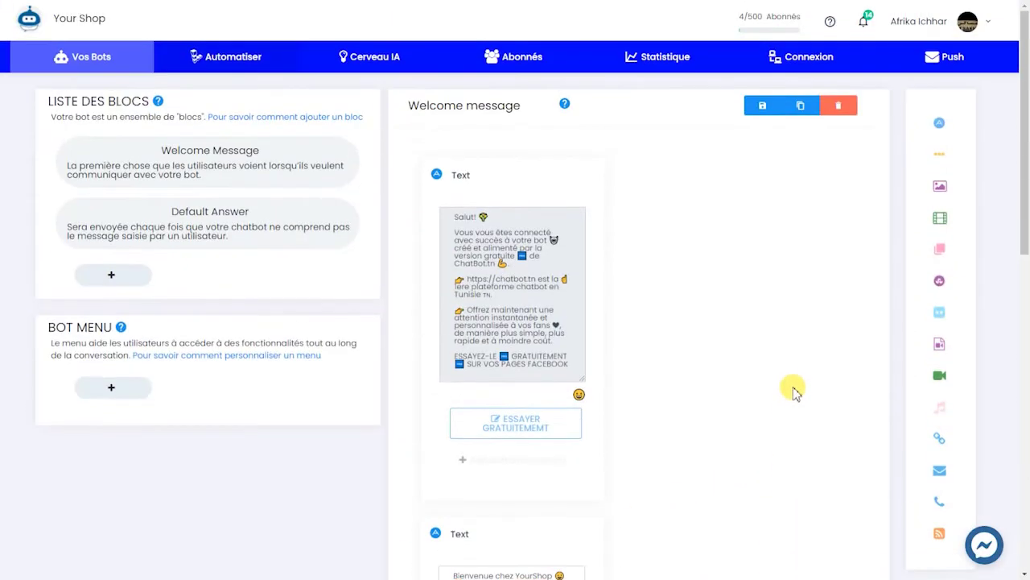
click(762, 109)
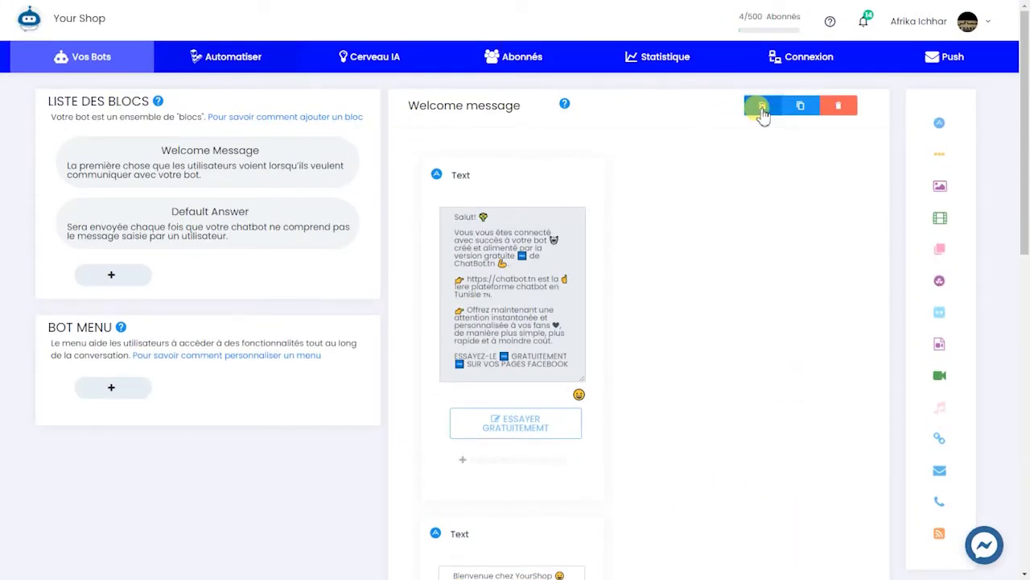
scroll(709, 422, down, 1)
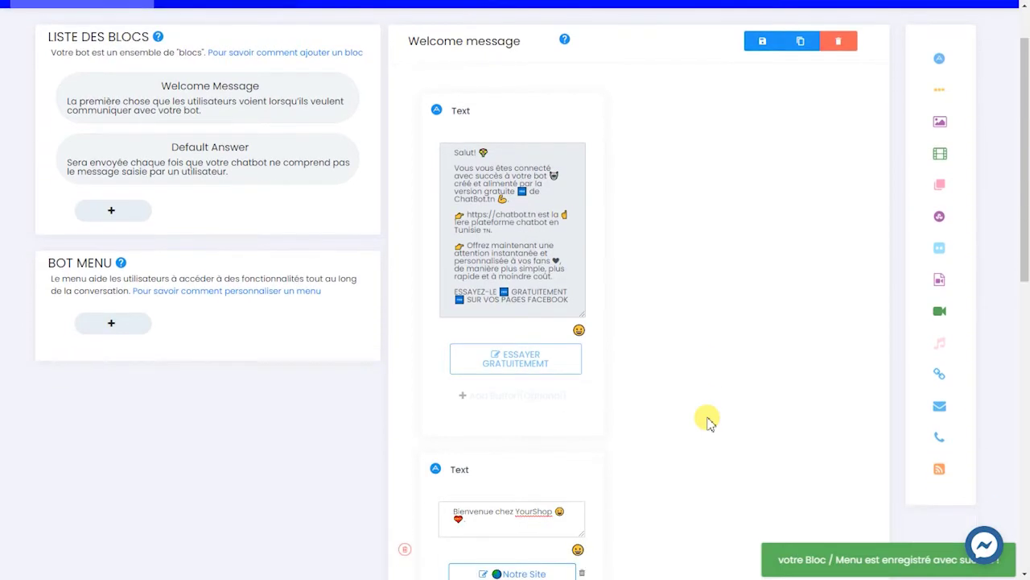
scroll(708, 415, up, 1)
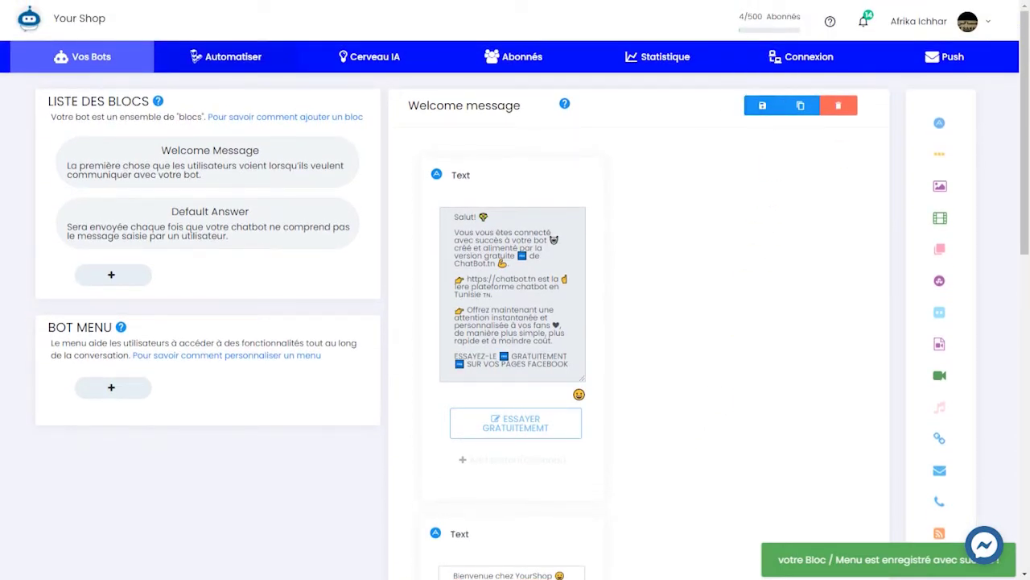
- Replace the Default Answer block's text with "Cher fan 🌹nous sommes toujours ravis de vous servir ."
click(236, 232)
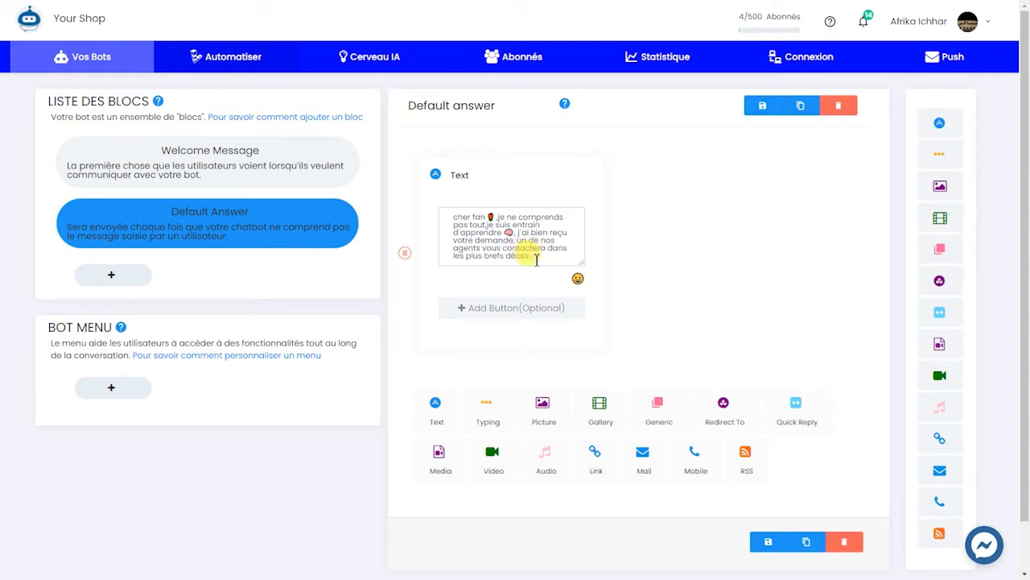
drag(536, 259, 464, 217)
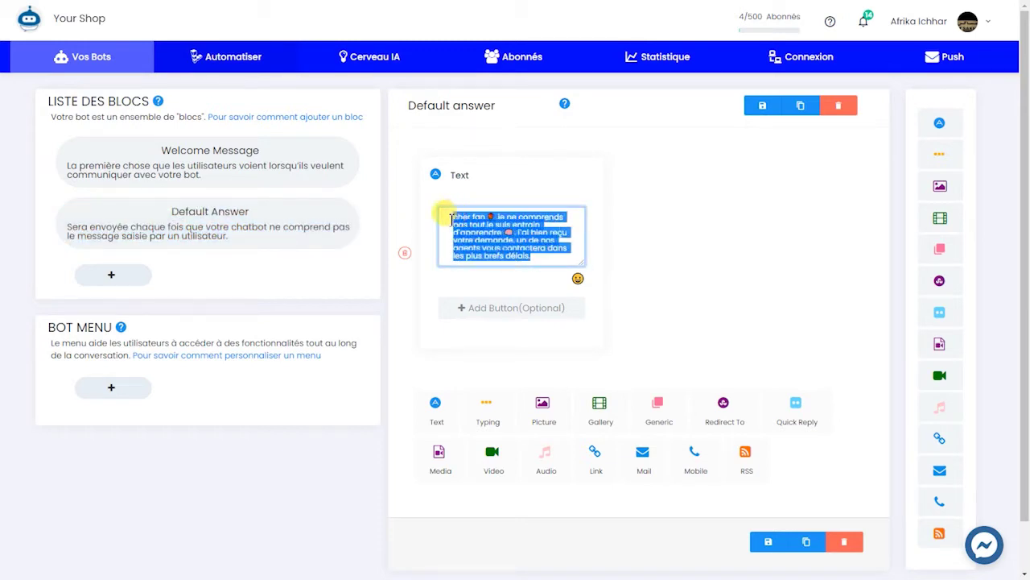
text(Cher fan 🌹nous sommes toujours ravis de vous servir)
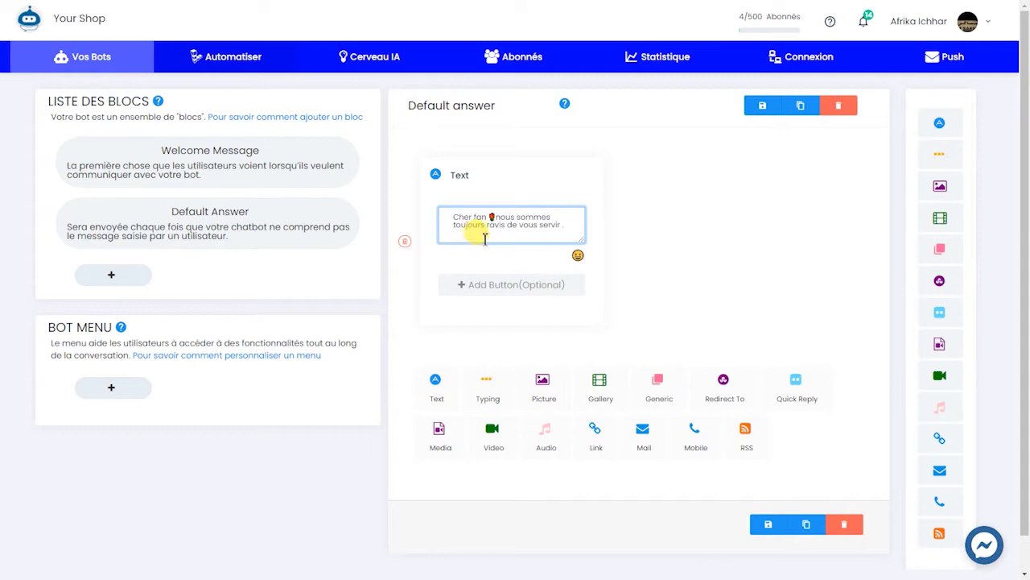
- Add a button titled "Contact" without a redirect block to the Default Answer text, and save the block
click(525, 288)
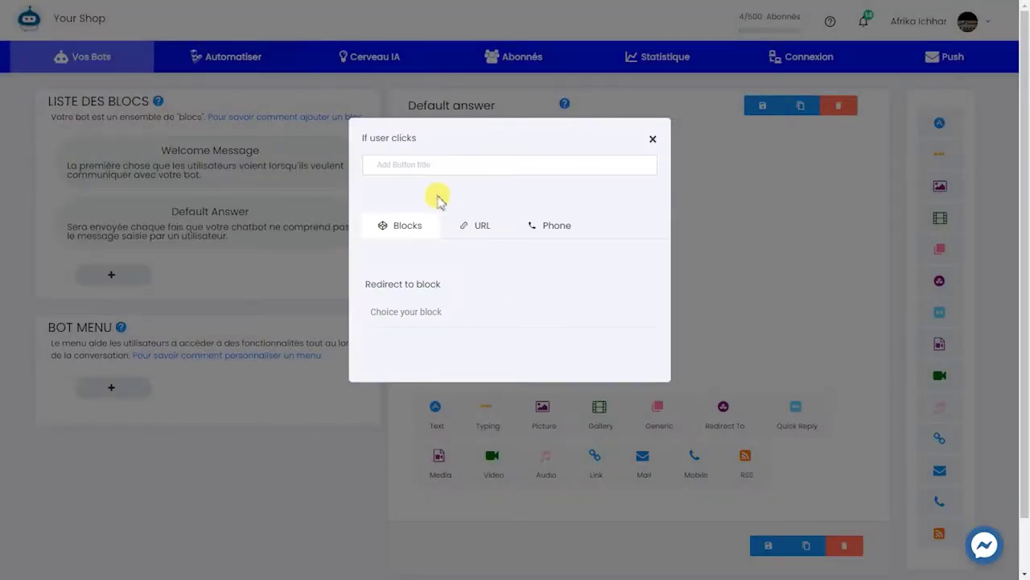
click(435, 164)
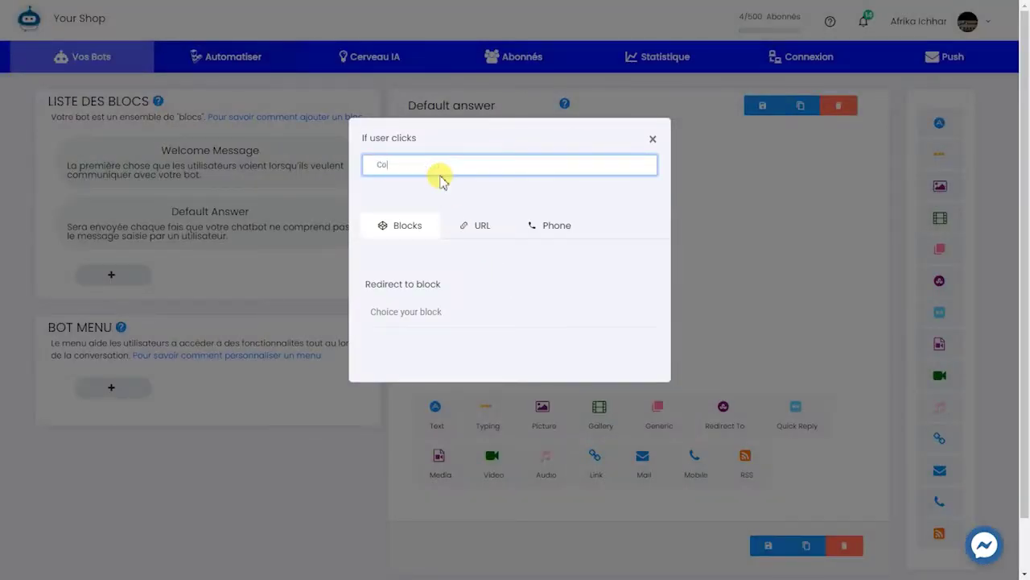
text(Contact)
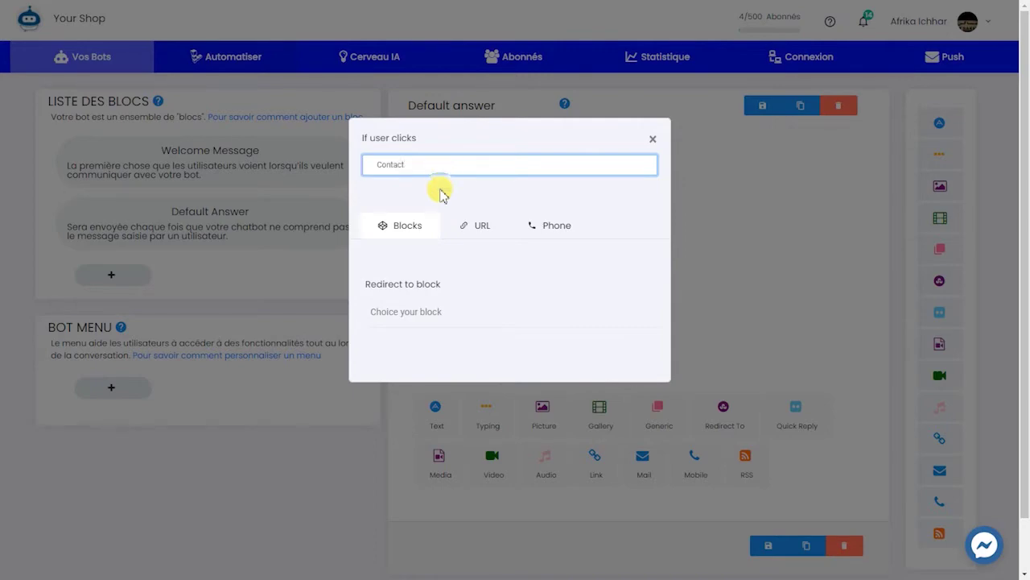
click(730, 276)
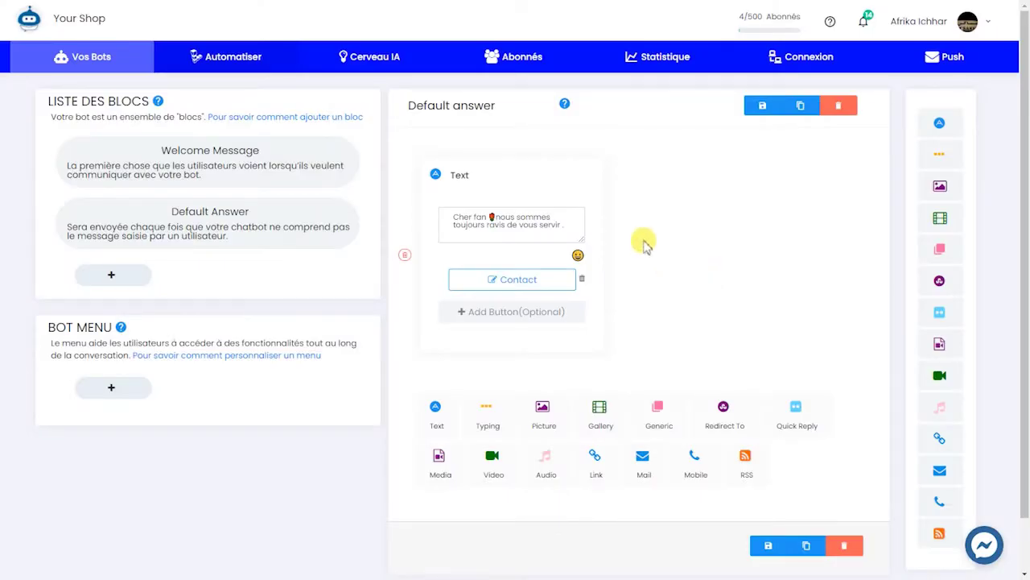
click(761, 108)
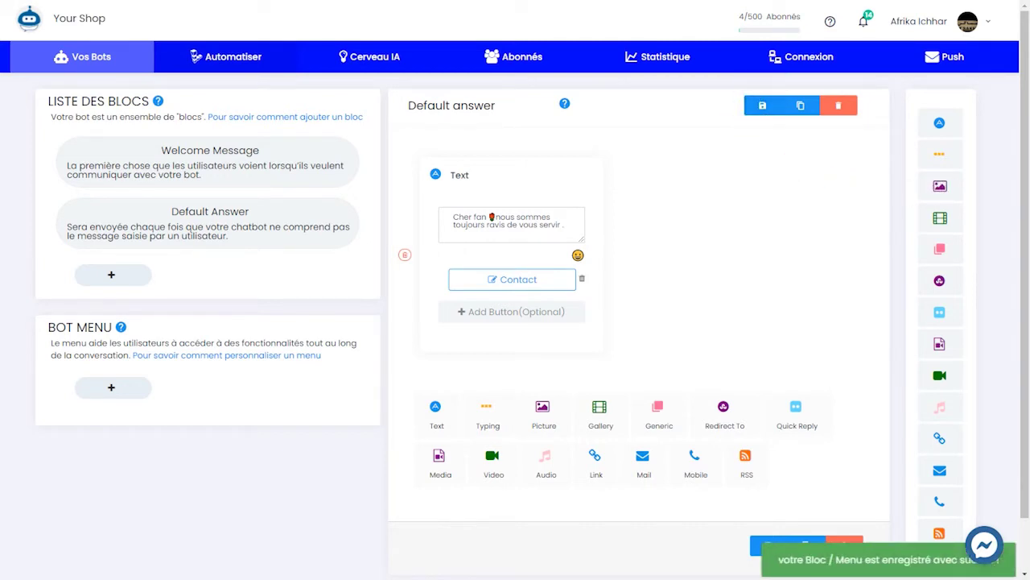
- Create a new block named "Vêtements" containing a Text element with the heading "quelle type de vêtement ❓"
click(113, 276)
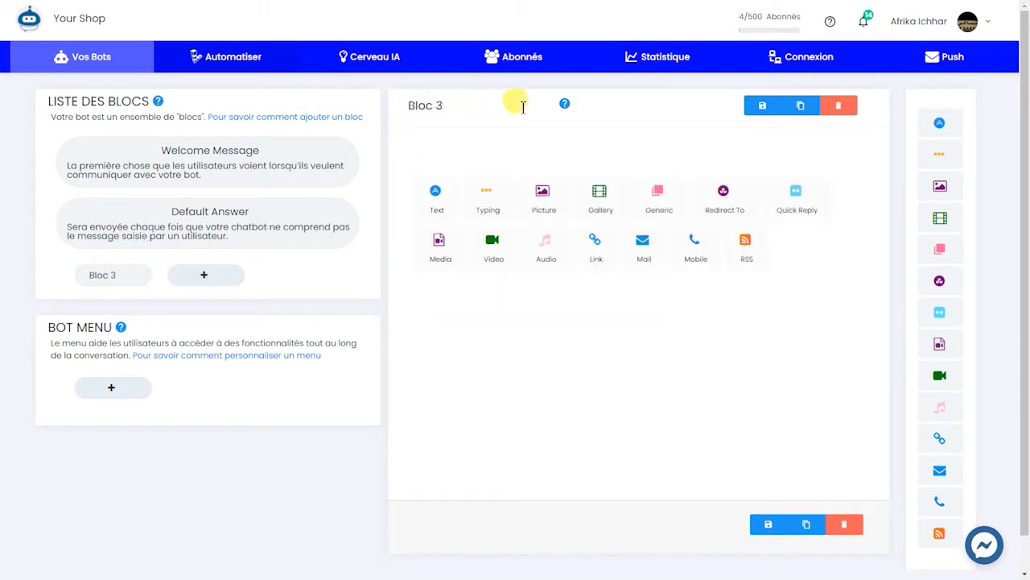
drag(516, 105, 409, 106)
text(Vêtements)
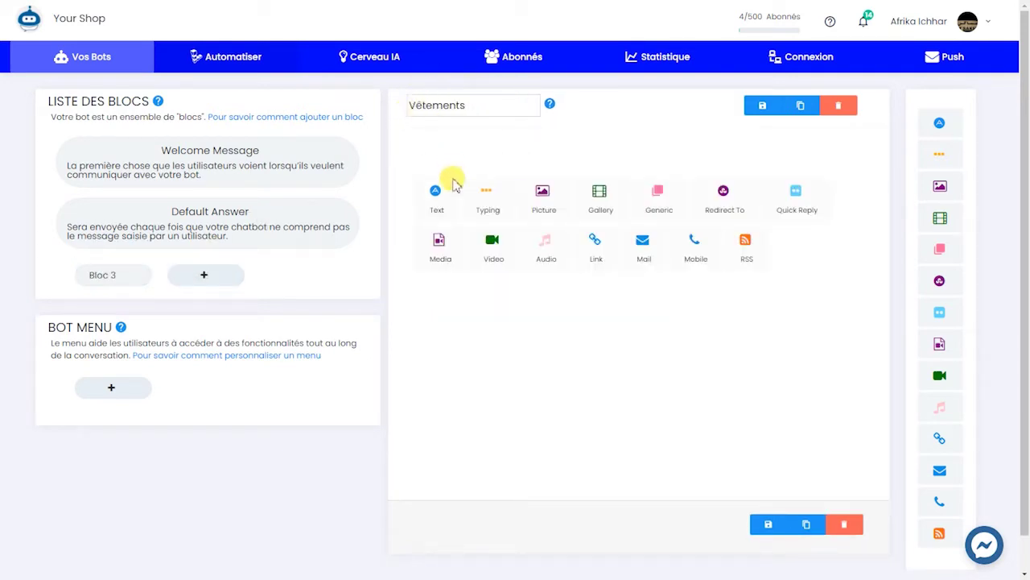
click(436, 198)
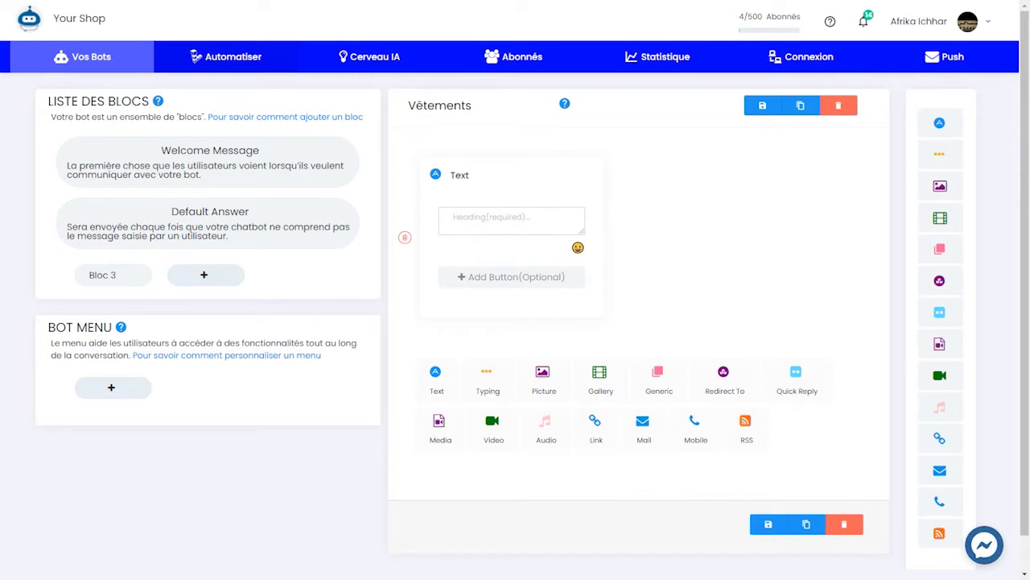
click(494, 214)
text(quelle type de vêtement ❓)
- Add two buttons to the Vêtements text, "Hommes" with a clothing emoji and "femmes" with a dress emoji, without redirect blocks
click(541, 277)
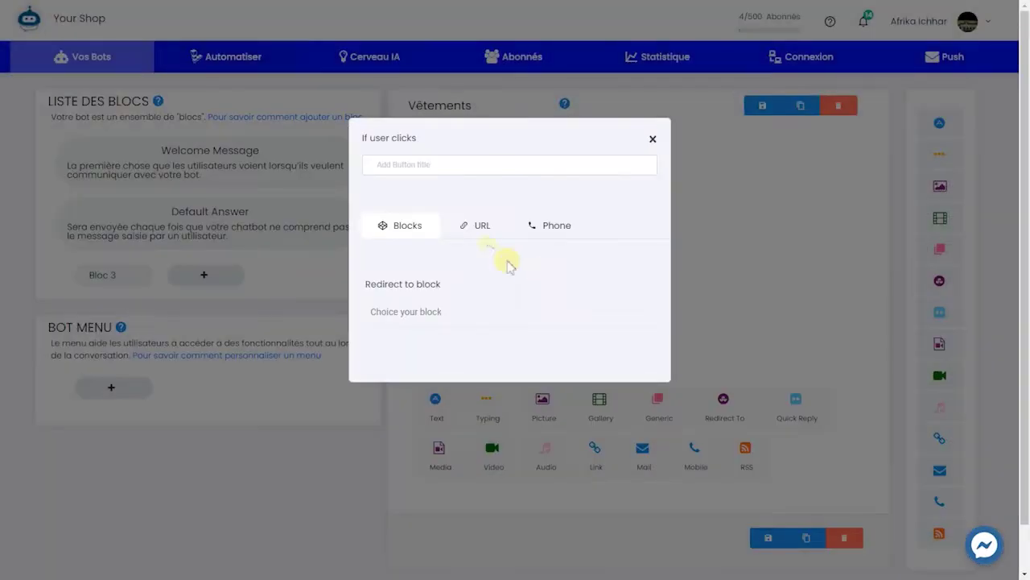
click(441, 164)
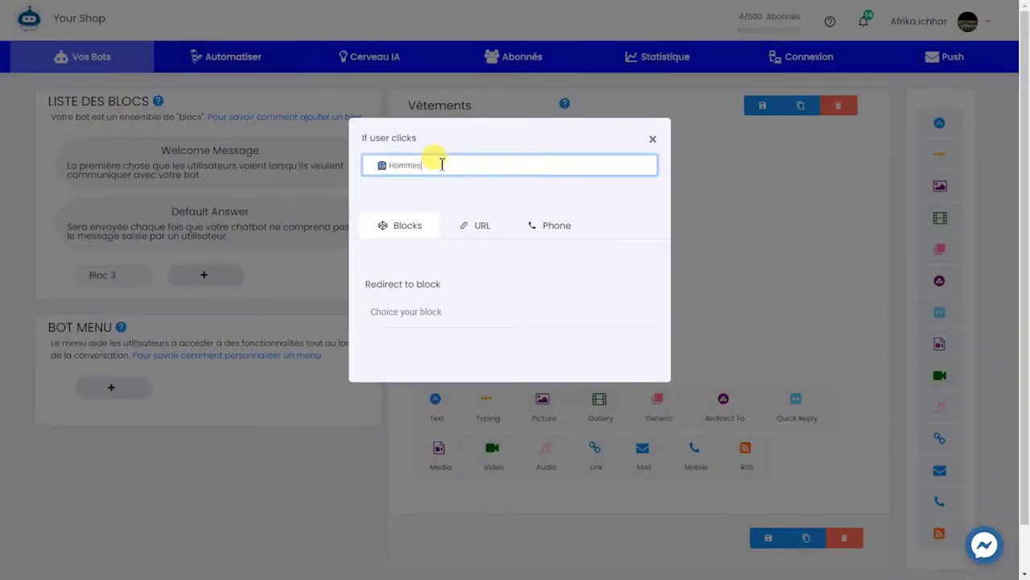
click(809, 274)
click(541, 304)
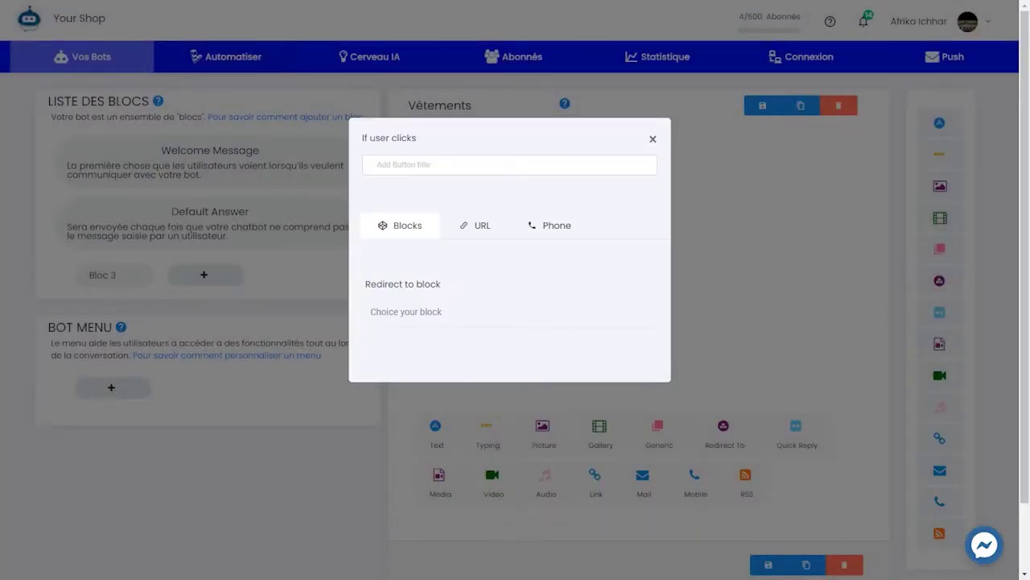
click(441, 165)
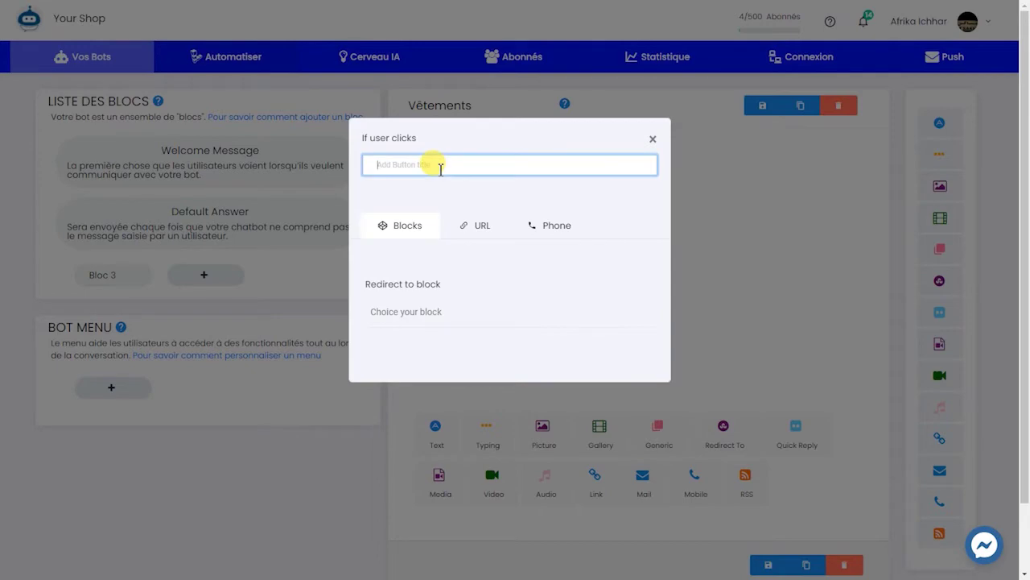
click(902, 280)
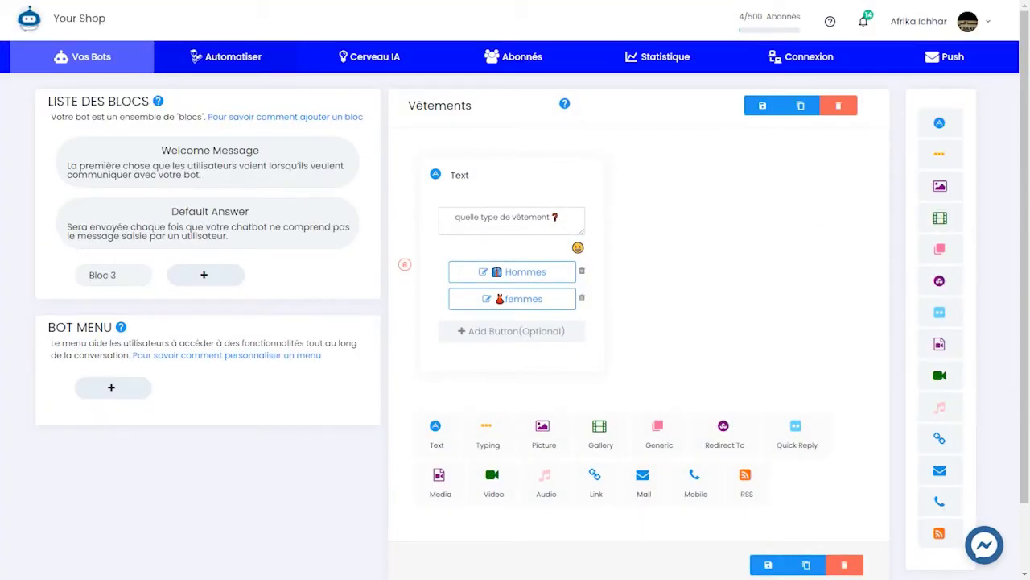
- Add a third button titled "←Précédent" that redirects to the Welcome message block, and save the Vêtements block
click(563, 331)
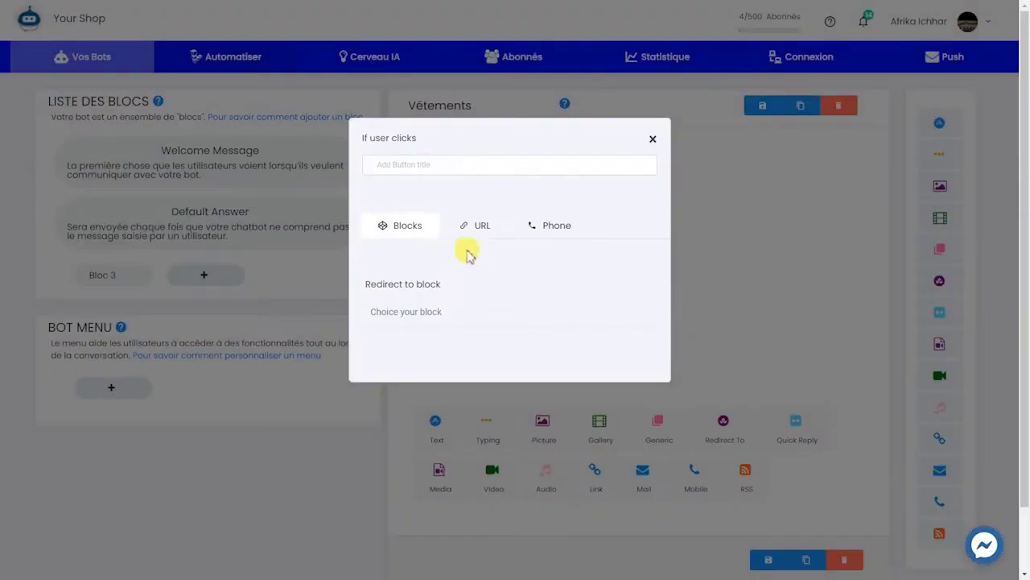
click(430, 167)
text(←Précédent)
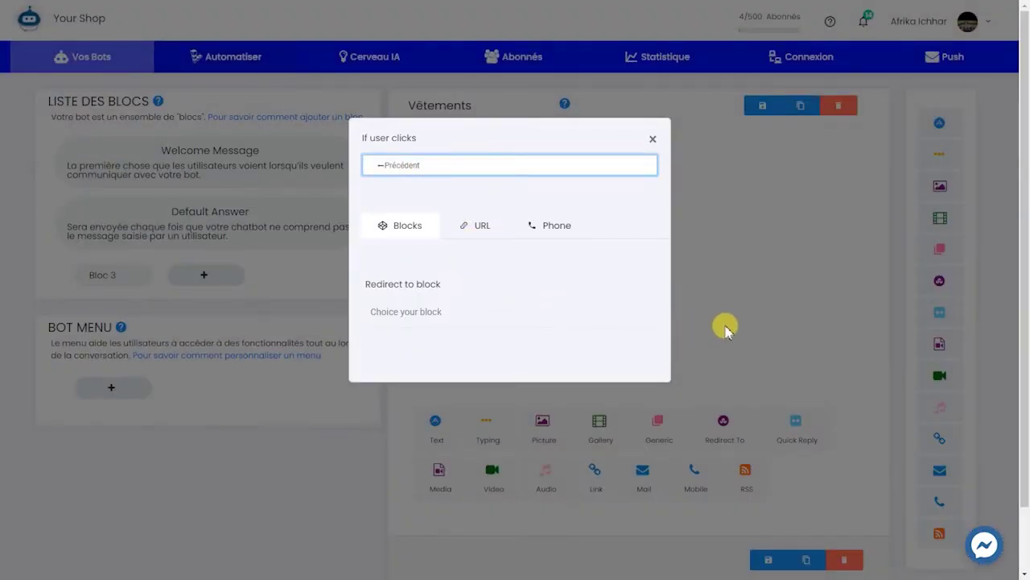
click(463, 311)
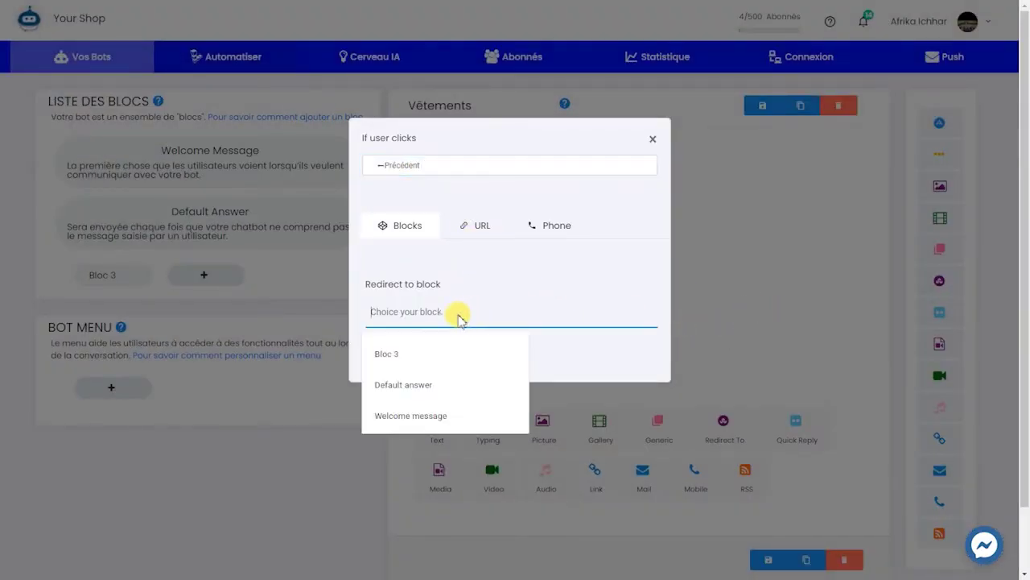
click(439, 491)
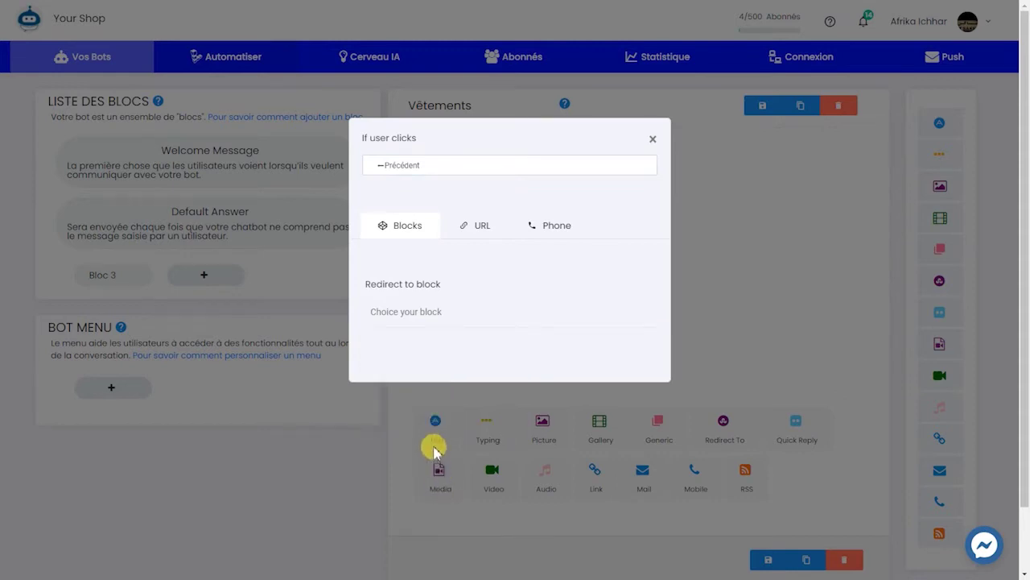
click(430, 315)
click(431, 417)
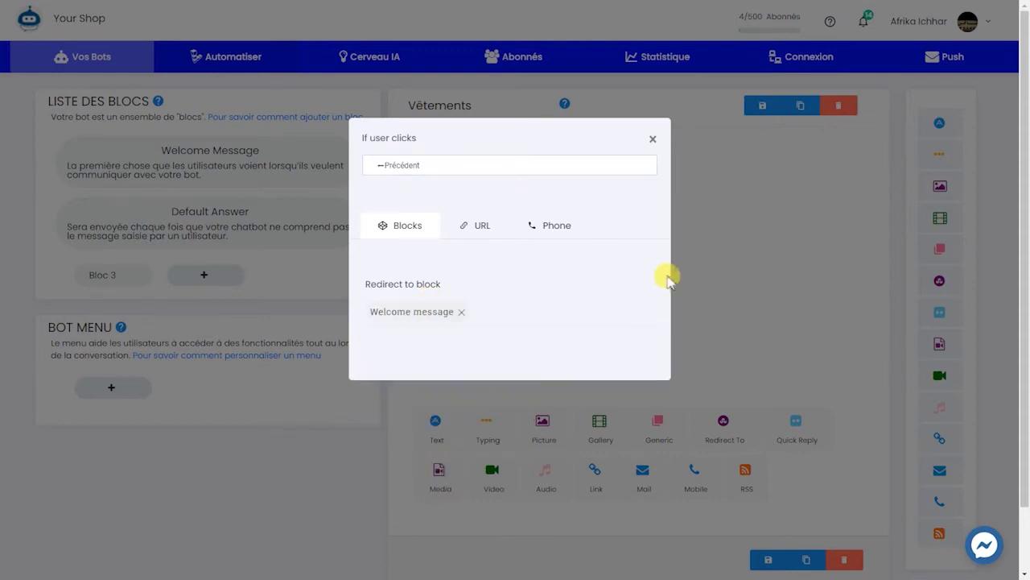
click(727, 249)
click(762, 112)
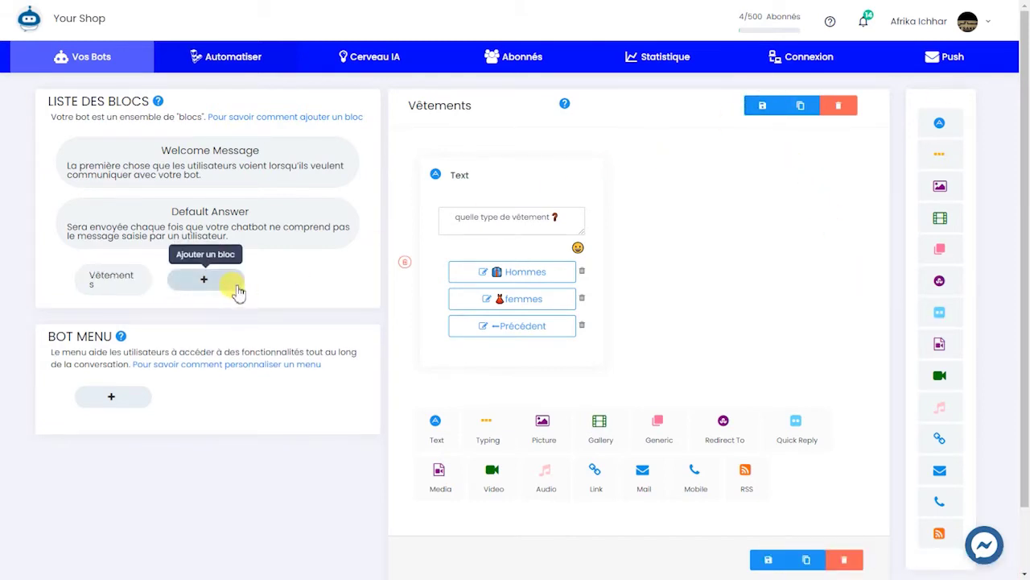
- Create a new block named "V Hommes" and add a Generic Template element to it
drag(488, 109, 413, 112)
text(V Hommes)
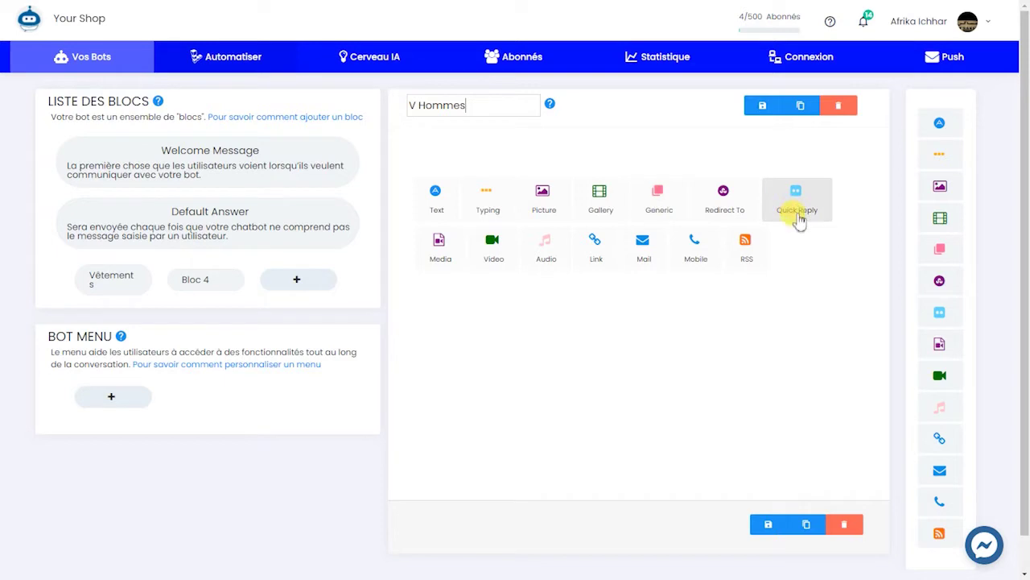
click(668, 208)
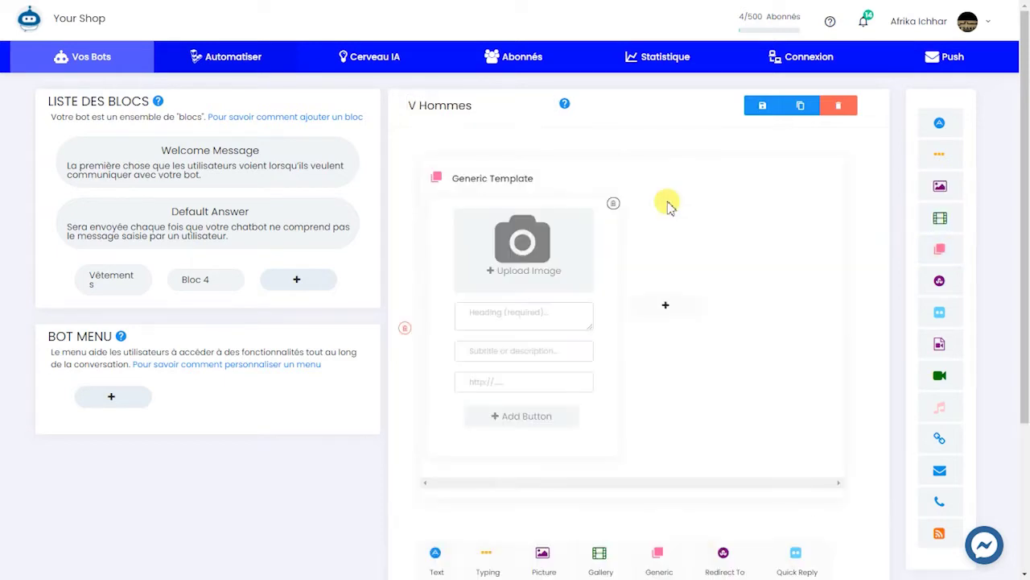
- Upload the white shirt picture from the "prestashop test" folder as the first card's image
click(525, 258)
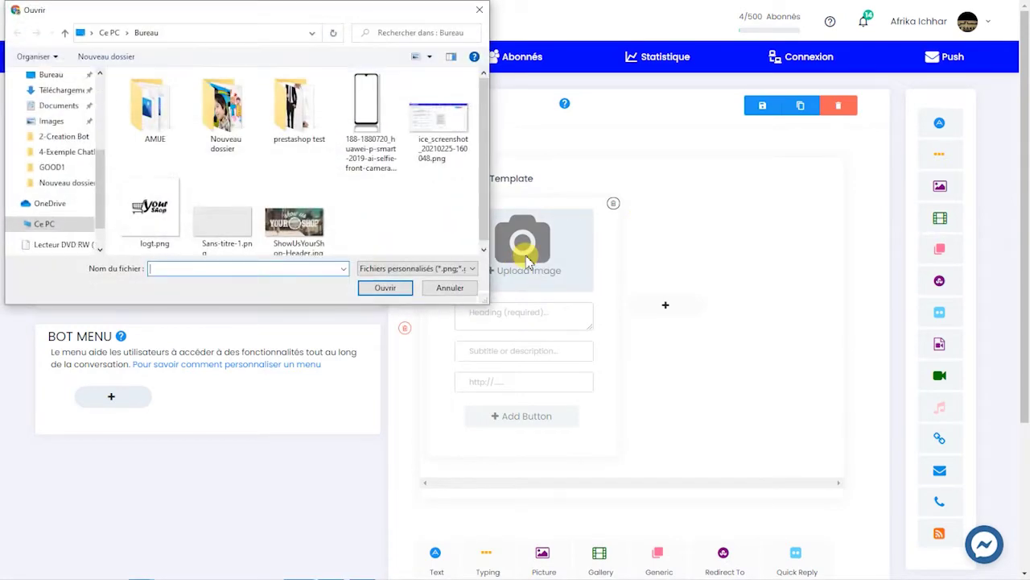
double_click(293, 104)
double_click(219, 119)
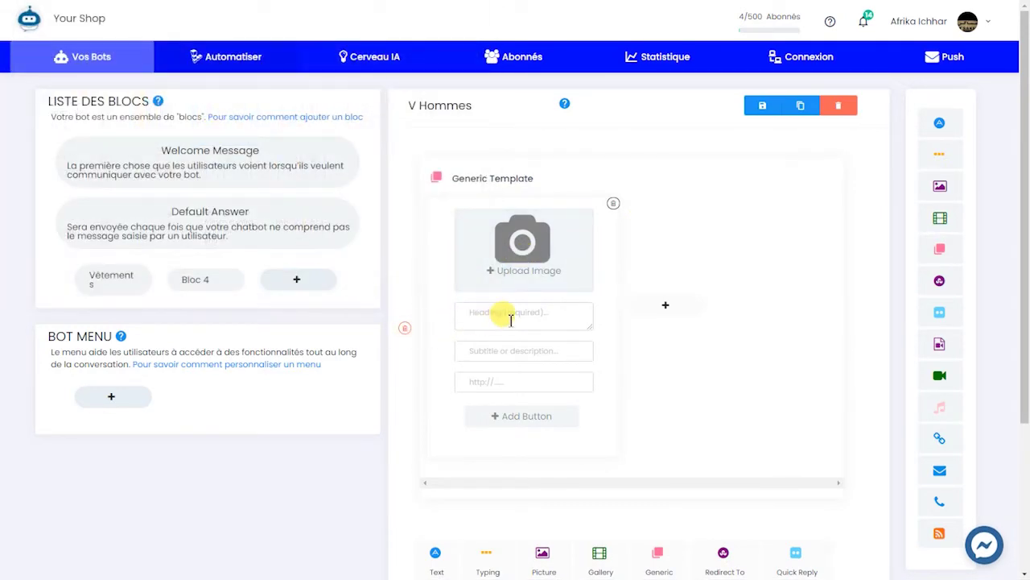
- Give the shirt card the heading "Chemise blanche", the subtitle "prix" and the copied product page link
click(511, 320)
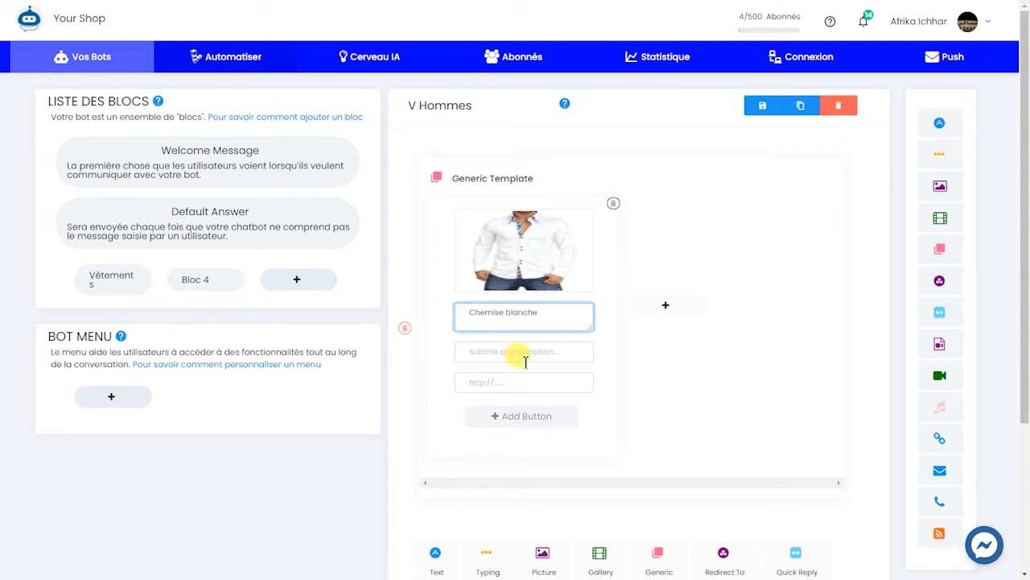
click(528, 356)
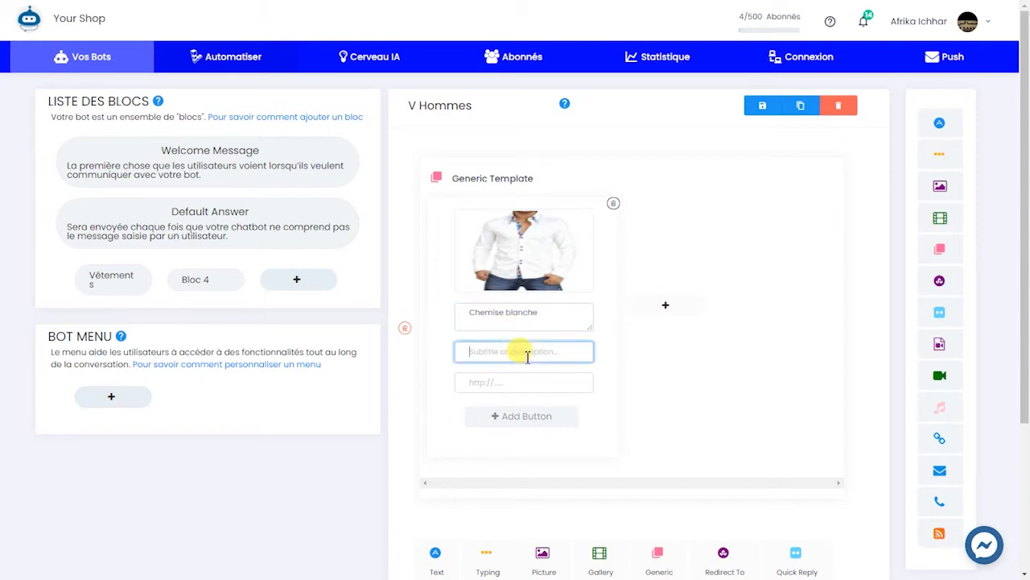
text(prix)
click(520, 386)
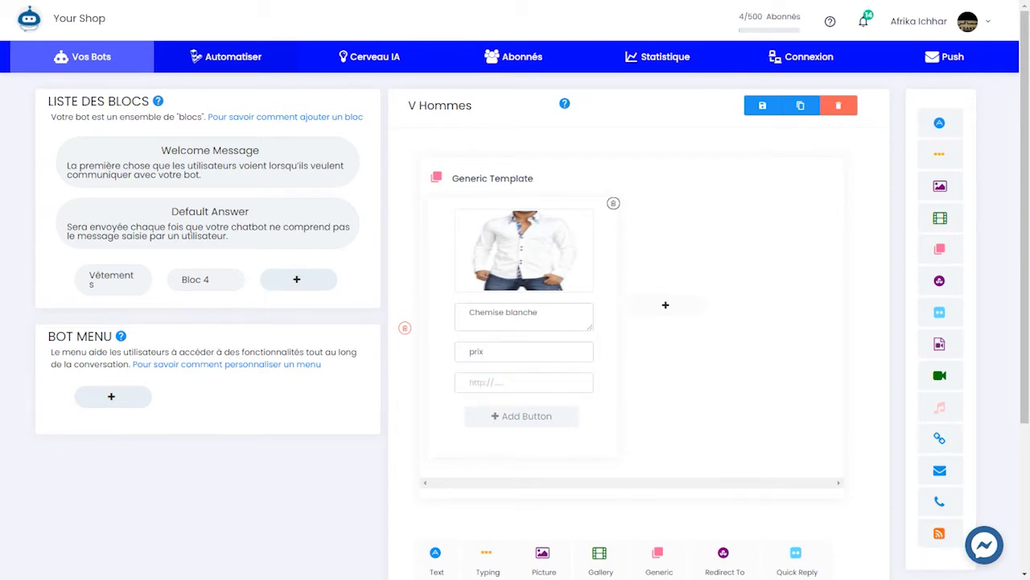
click(549, 378)
key(ctrl+v)
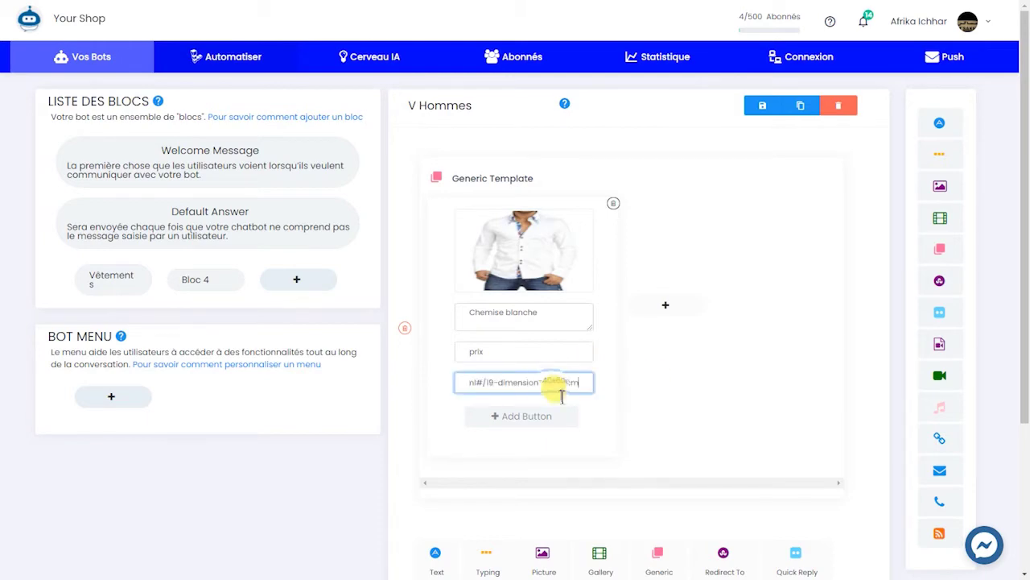
- Add a button titled "💰Acheter" that opens the copied product URL to the shirt card, and save the block
click(553, 420)
click(426, 166)
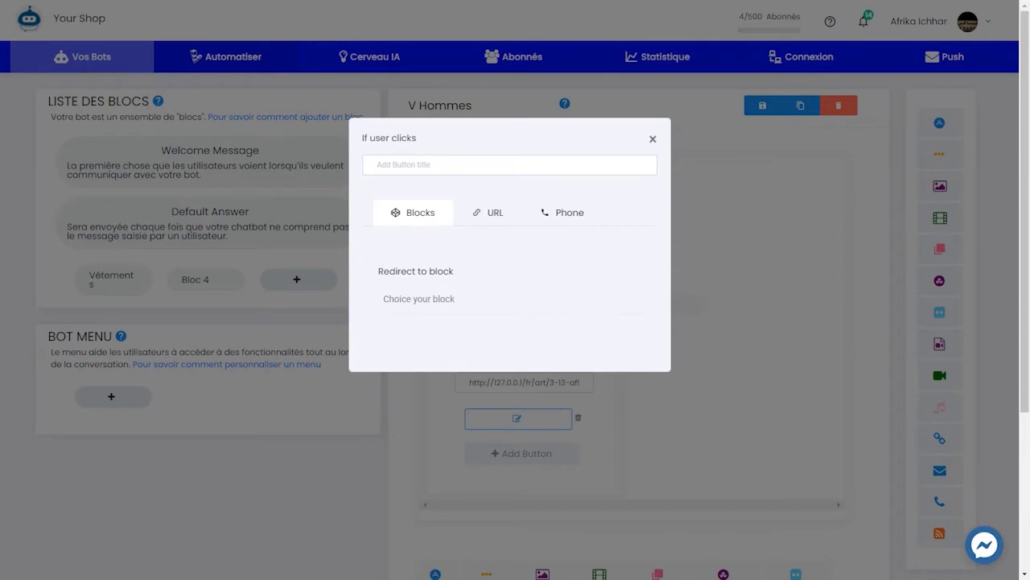
click(531, 159)
text(💰Acheter)
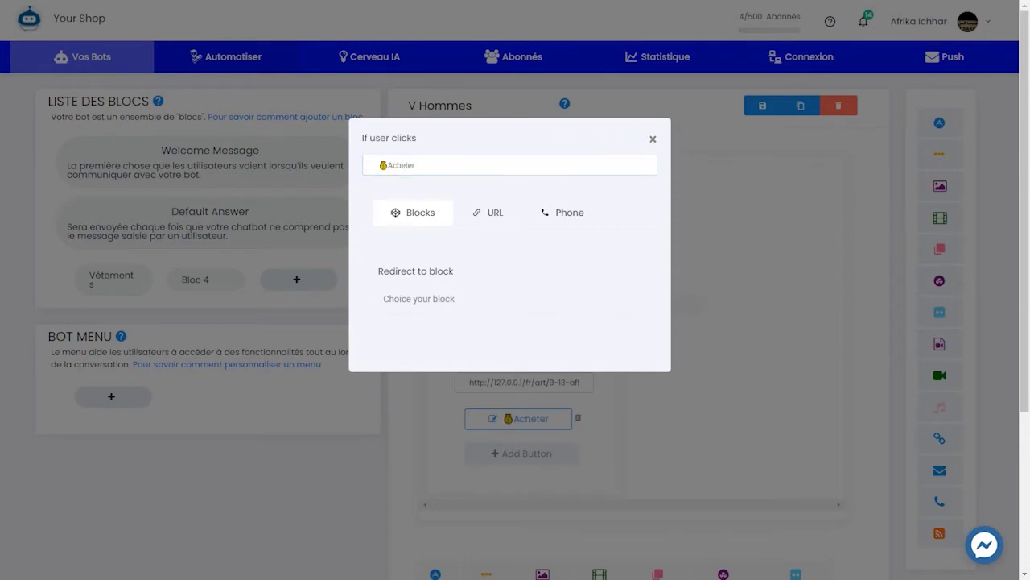
click(515, 213)
click(490, 293)
key(ctrl+v)
click(789, 298)
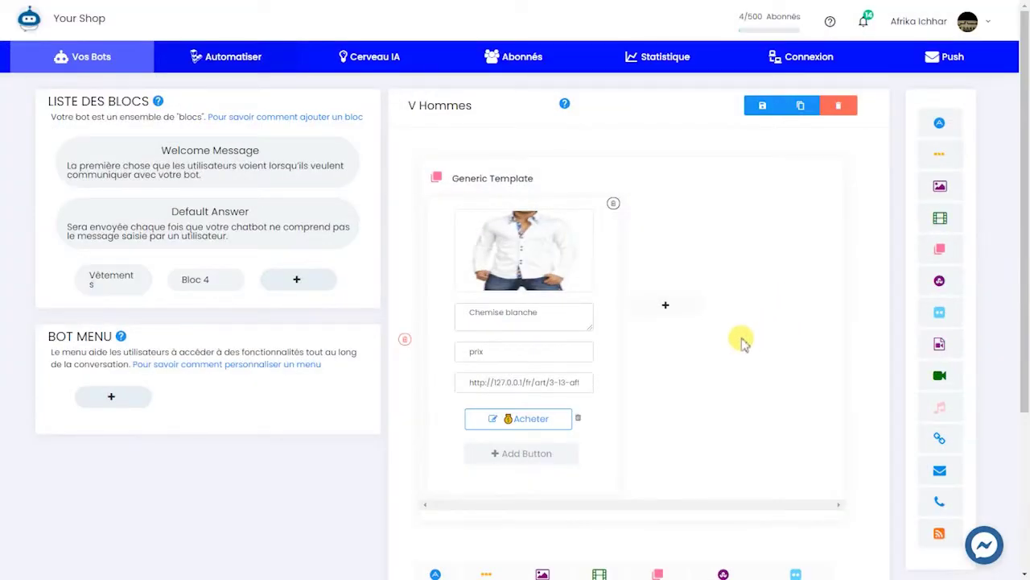
click(765, 108)
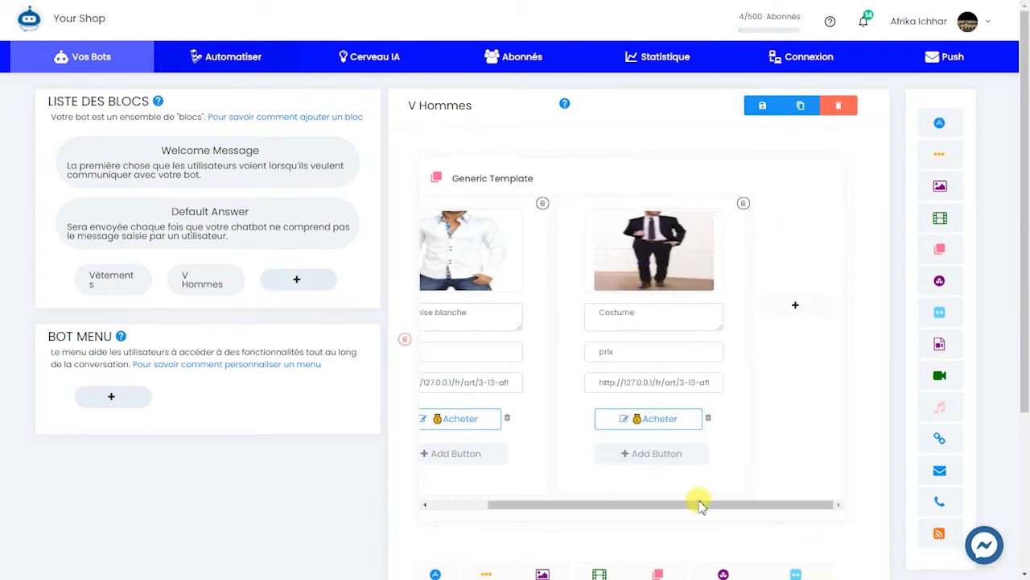
- Add a Text element with the heading "Revenir au vêtement" below the Generic Template of the V Hommes block
drag(675, 505, 727, 488)
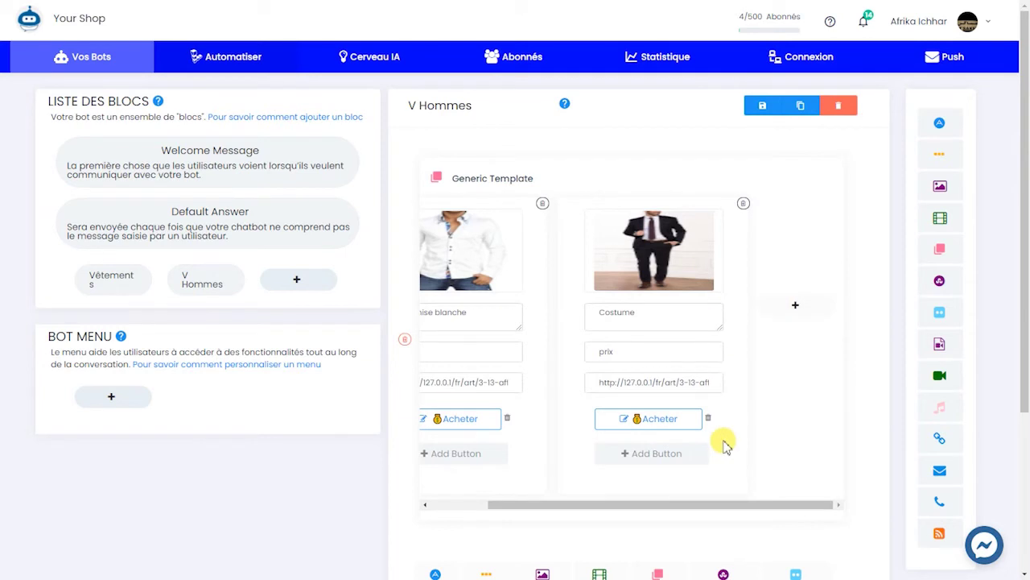
scroll(720, 442, down, 3)
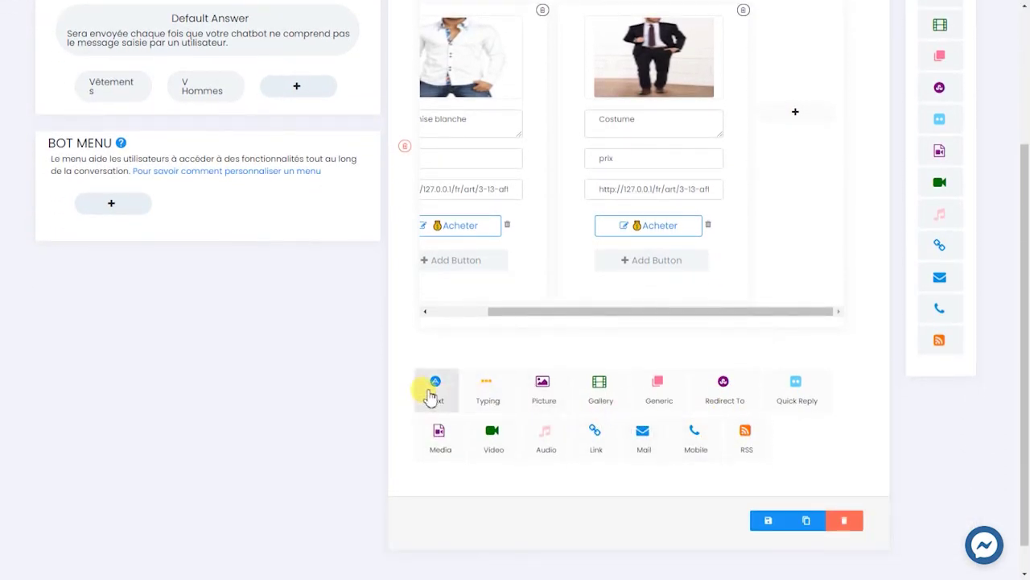
click(435, 394)
click(490, 409)
text(Revenir au vêtement)
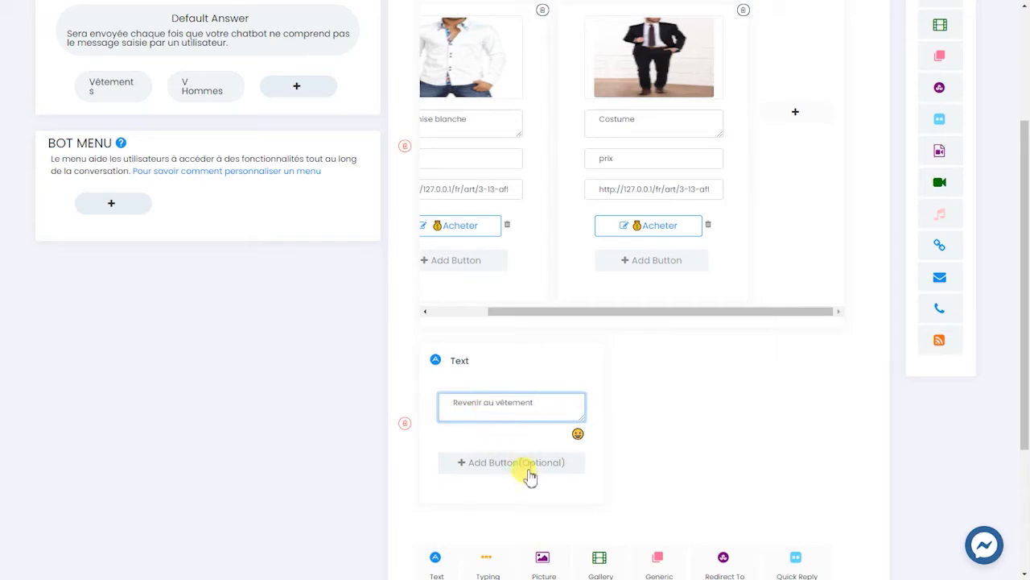
- Add a button titled "Précédent" that redirects to the Vêtements block to this text, and save the V Hommes block
click(530, 464)
click(431, 163)
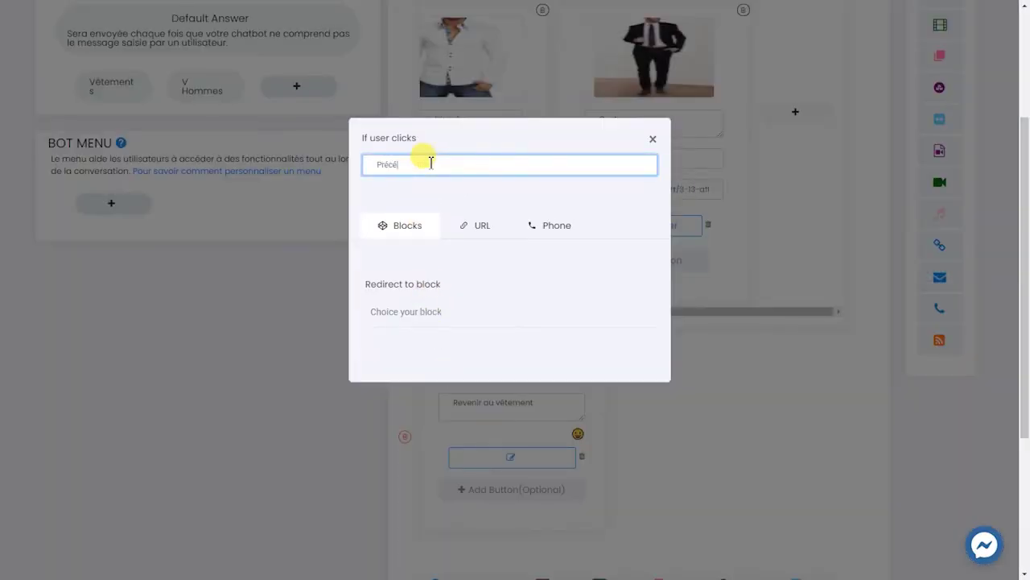
text(Précédent)
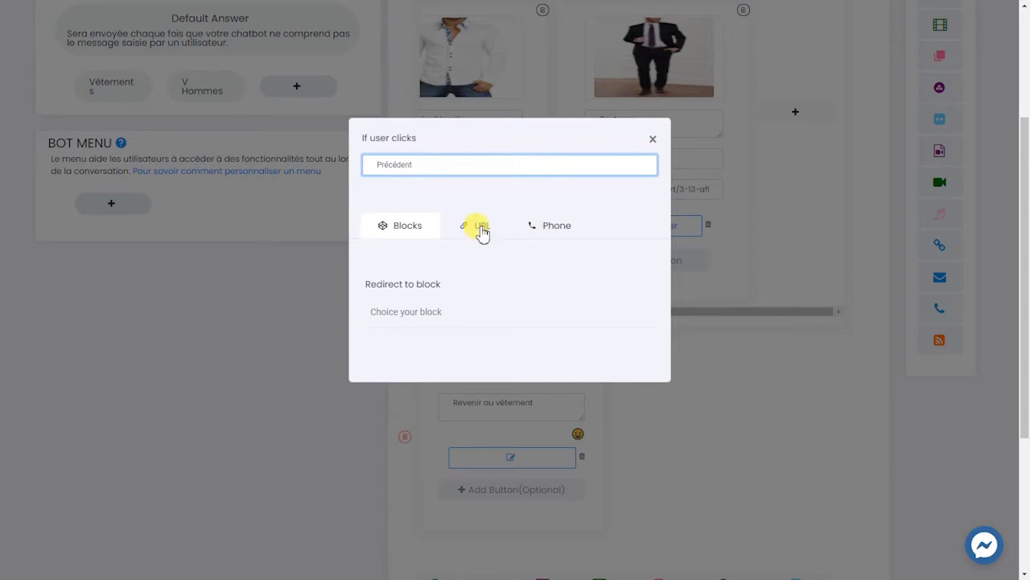
click(420, 318)
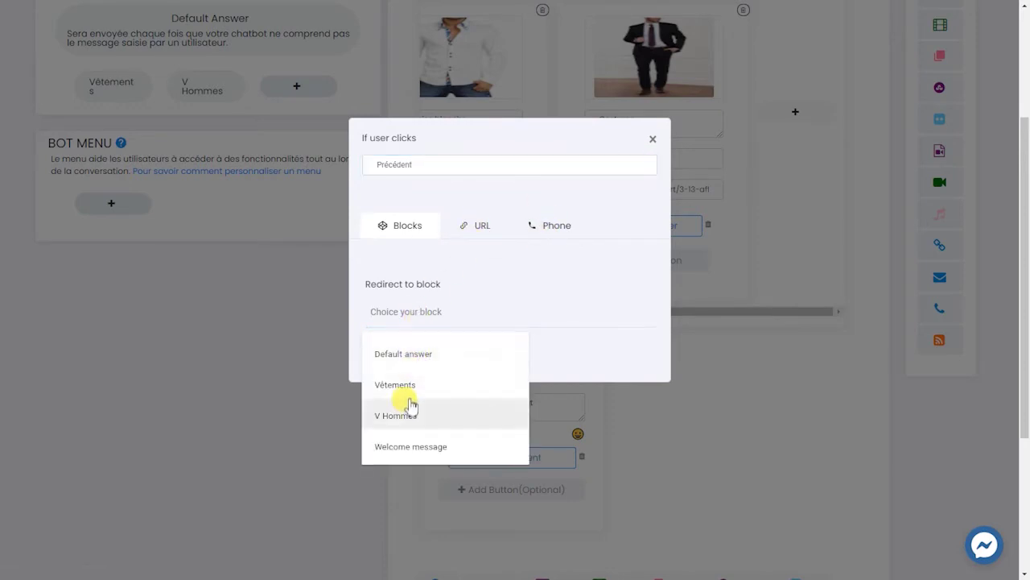
click(408, 392)
click(702, 466)
scroll(702, 466, up, 3)
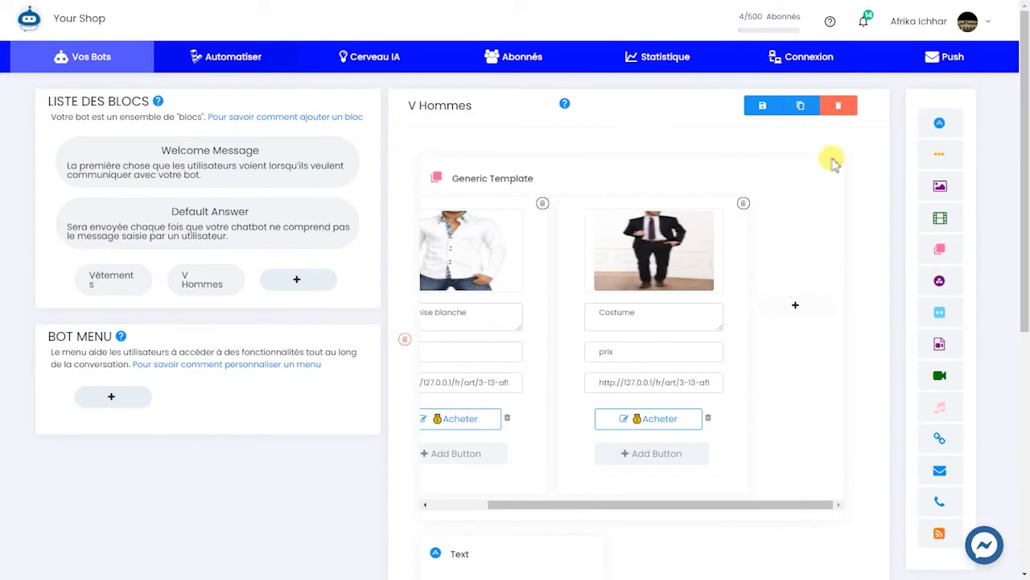
click(771, 112)
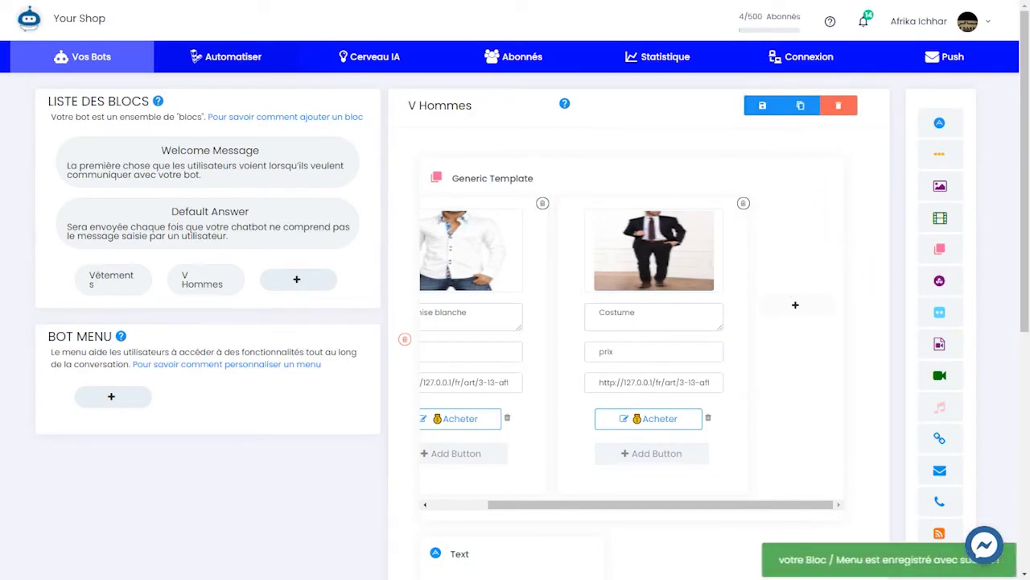
- Create a new block named "V femmes" and add a Gallery element to it
click(307, 288)
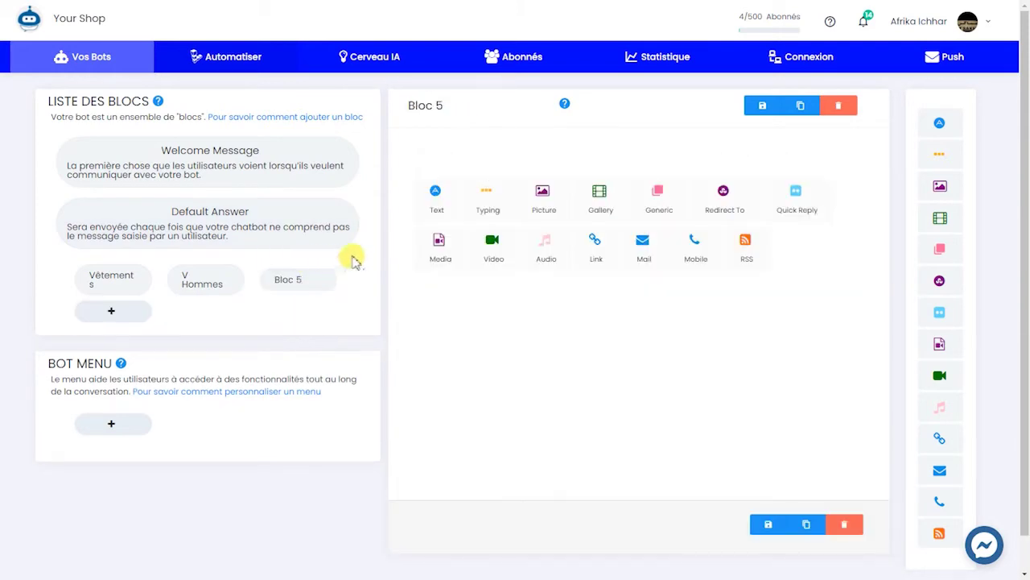
click(441, 105)
drag(443, 103, 409, 107)
text(V femmes)
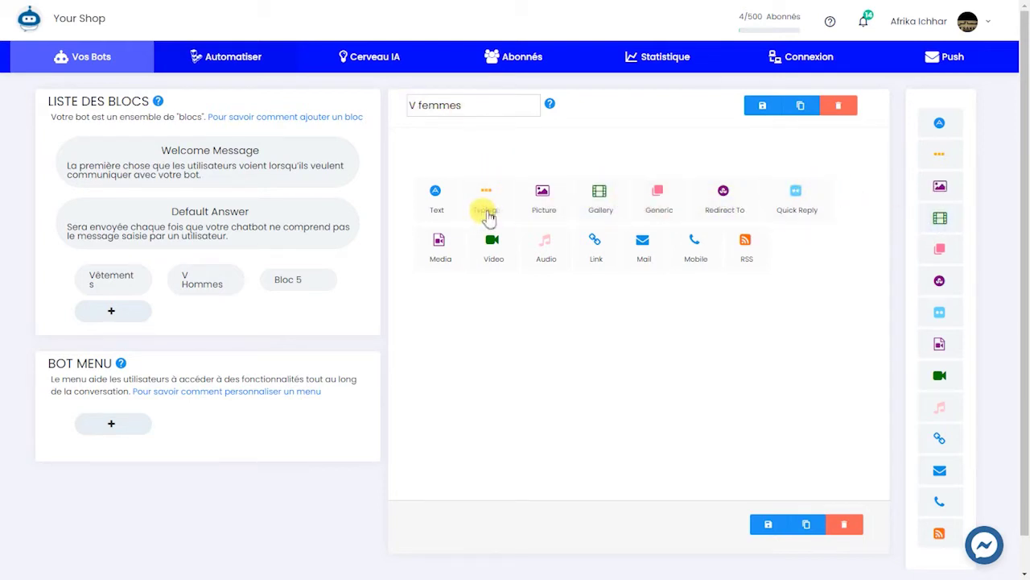
click(602, 196)
- Upload "robe vv.jpg" from the "femme" folder as the first gallery card's image
click(521, 254)
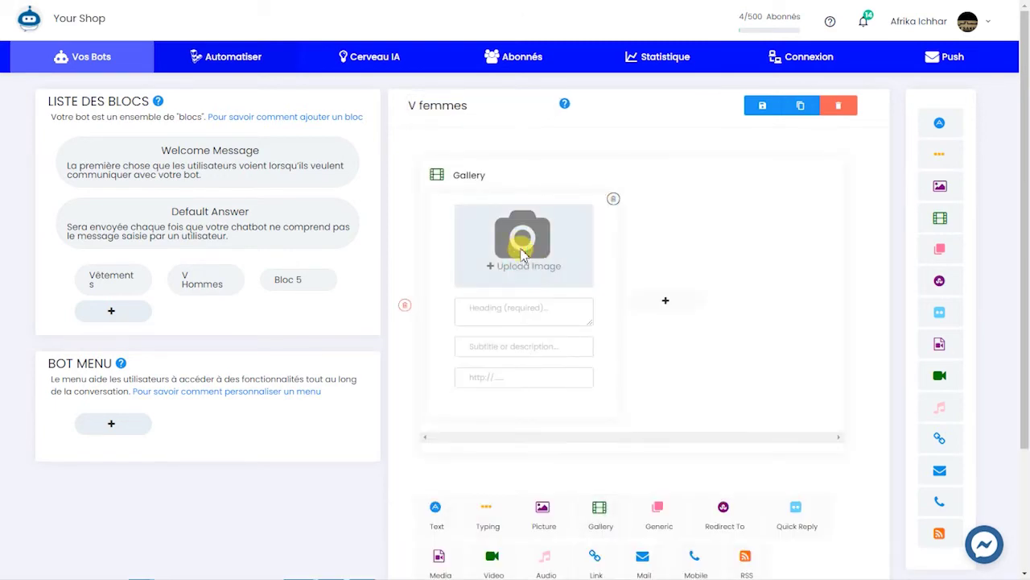
click(161, 124)
double_click(161, 125)
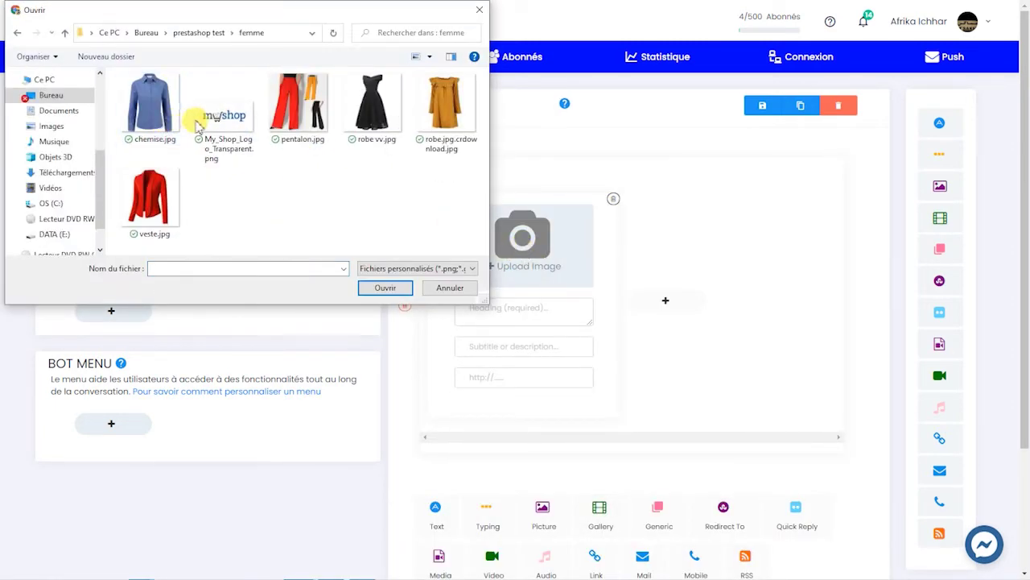
click(376, 117)
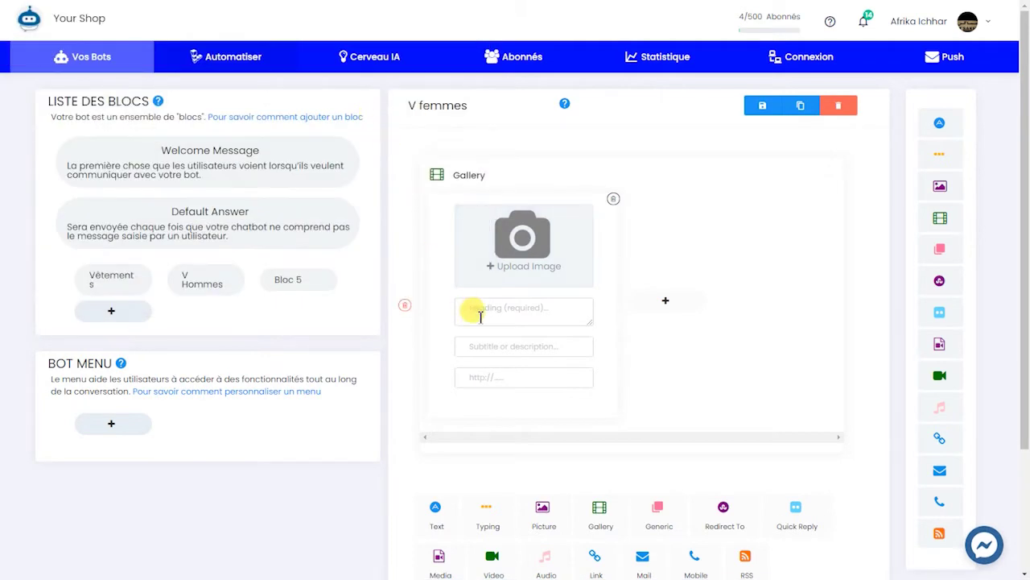
click(495, 306)
text(R)
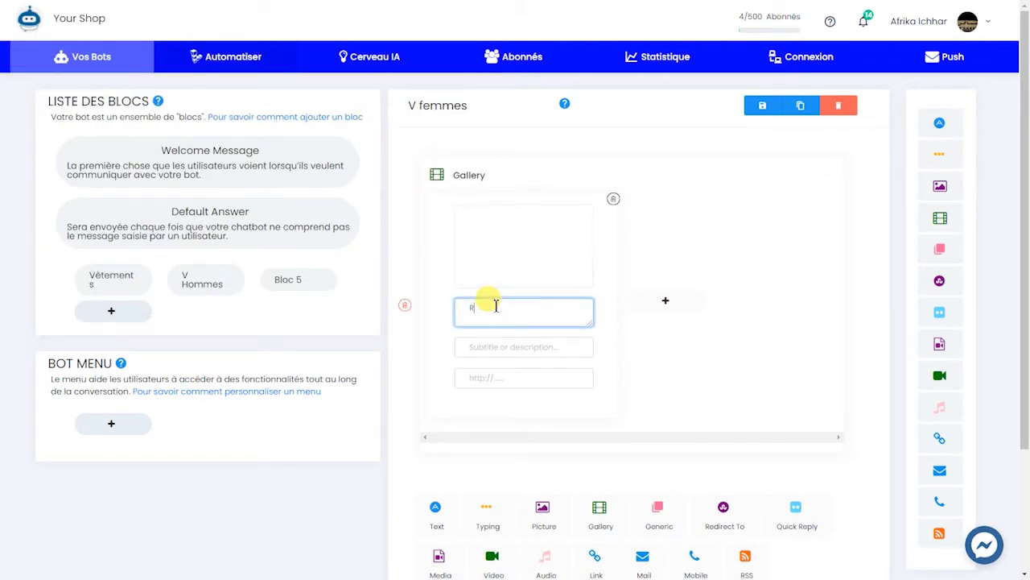
text(obe)
click(512, 349)
text(Prix)
click(519, 376)
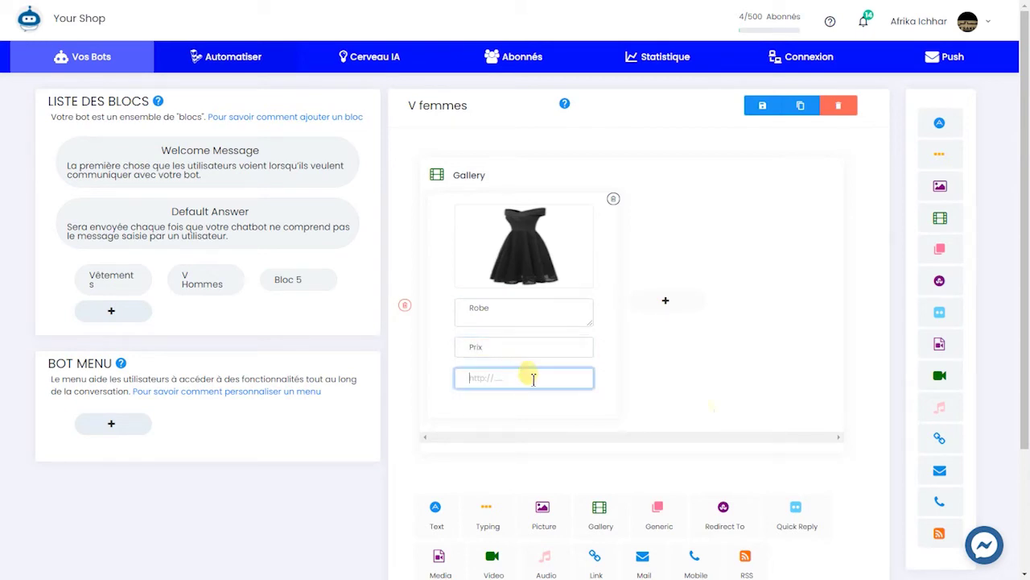
key(Tab)
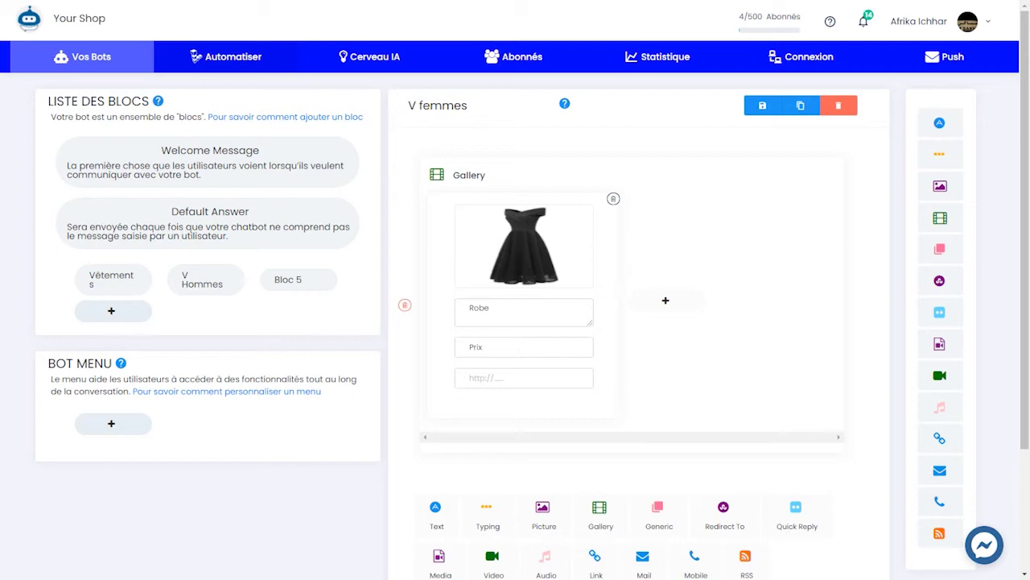
click(500, 375)
text(http://localhost/prestashop/)
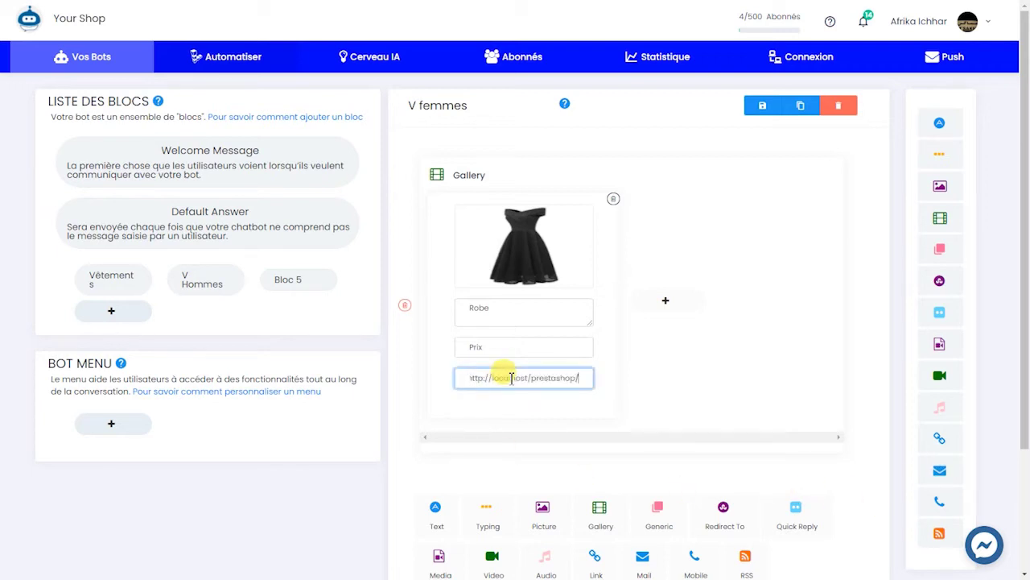
click(763, 105)
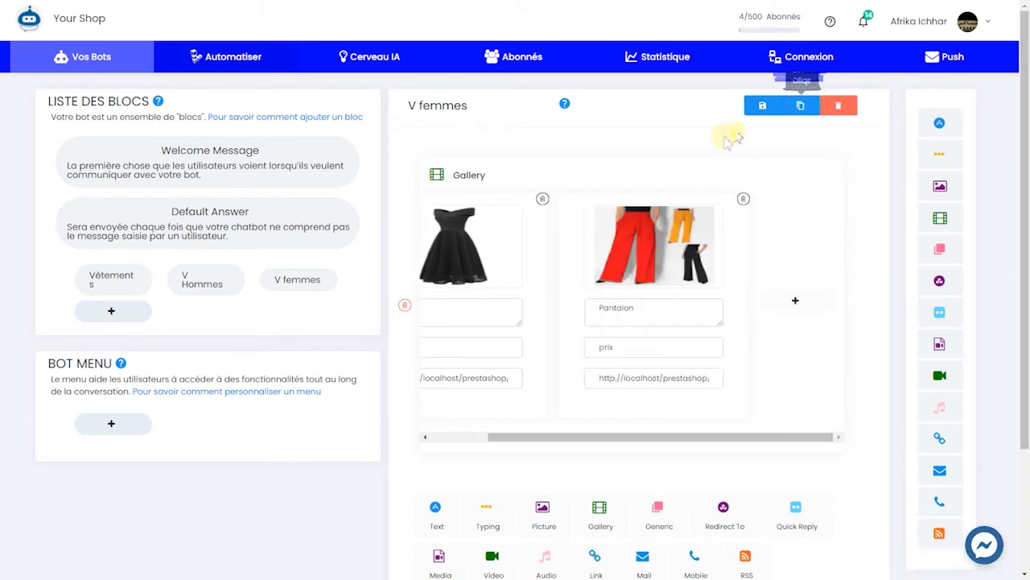
- Add a Text element with the heading "Revenir au vêtement" below the Gallery of the V femmes block
drag(650, 437, 650, 435)
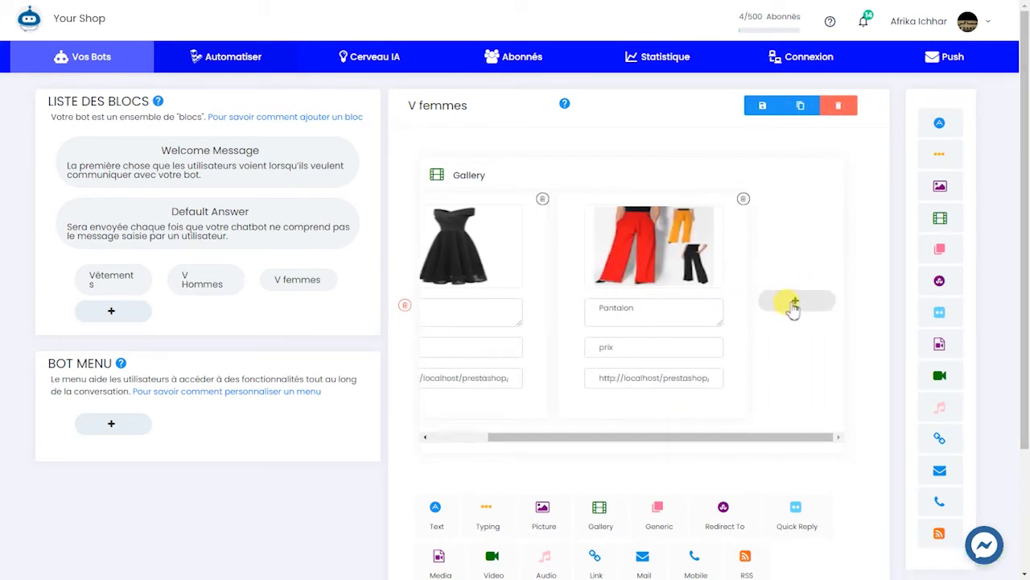
scroll(685, 455, down, 3)
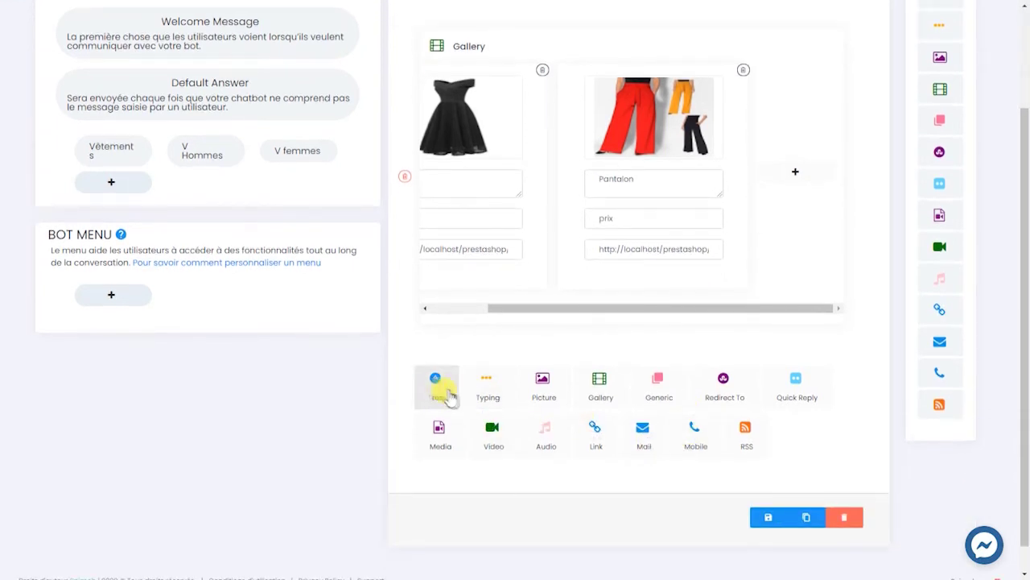
click(436, 388)
click(471, 403)
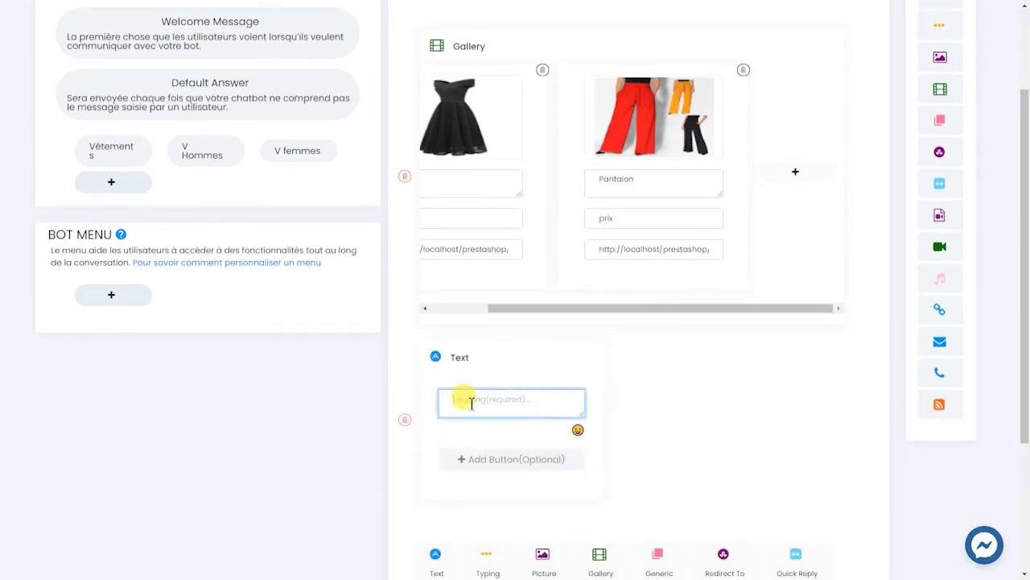
scroll(516, 406, down, 3)
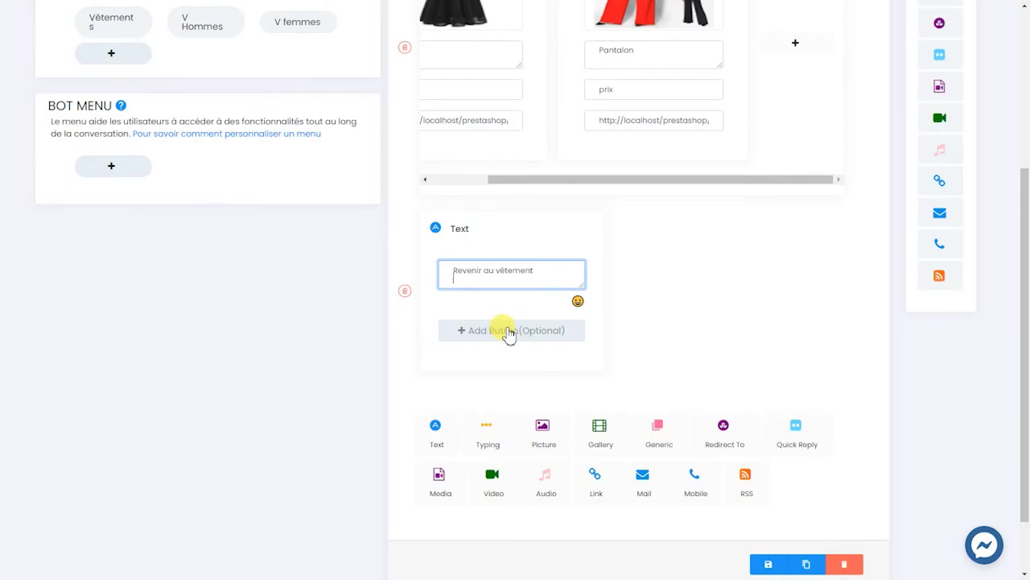
- Add a "Précédent" button redirecting to the Vêtements block under the "Revenir au vêtement" text, and save the V femmes block
click(495, 332)
click(467, 164)
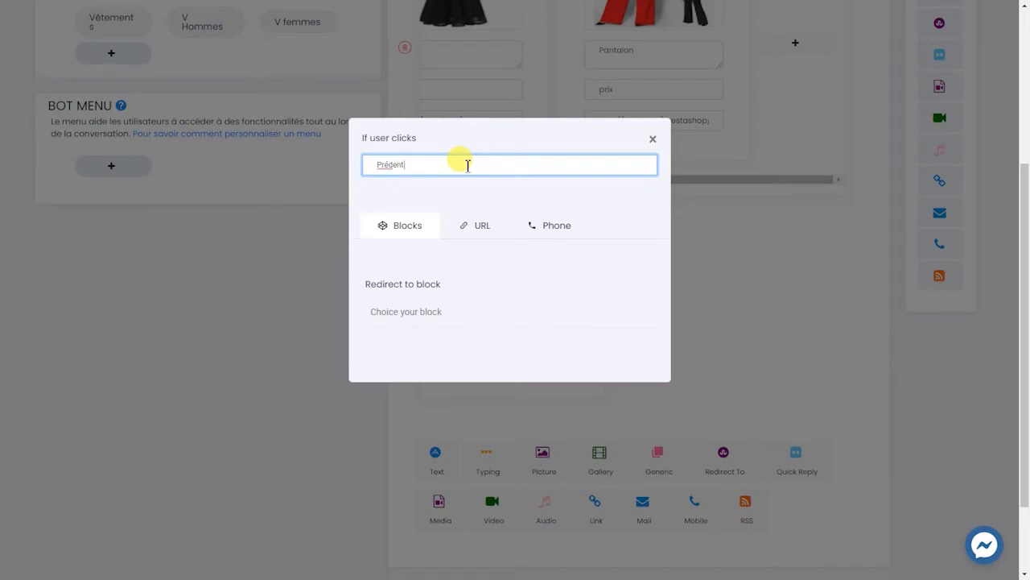
click(419, 312)
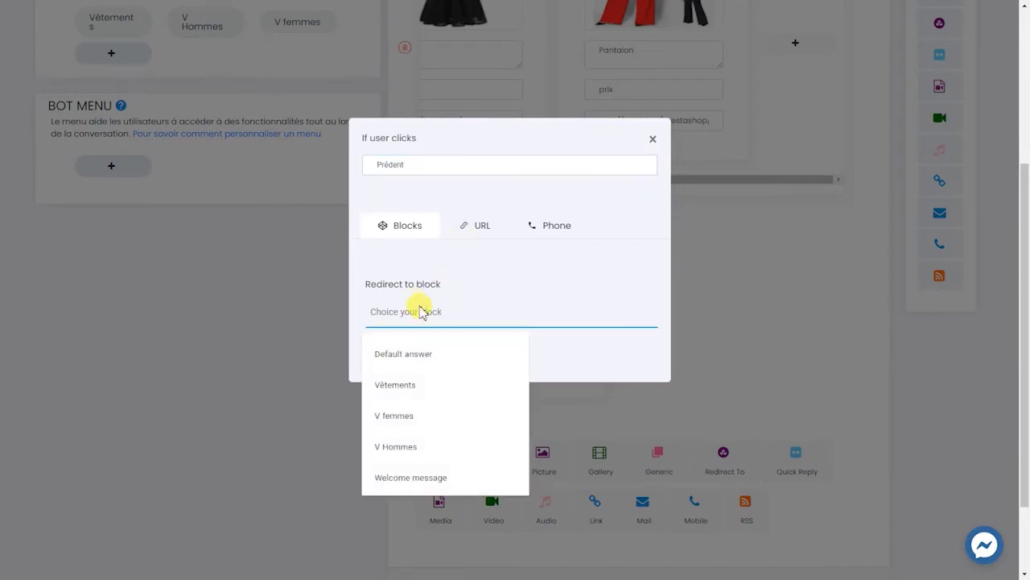
click(390, 166)
click(391, 164)
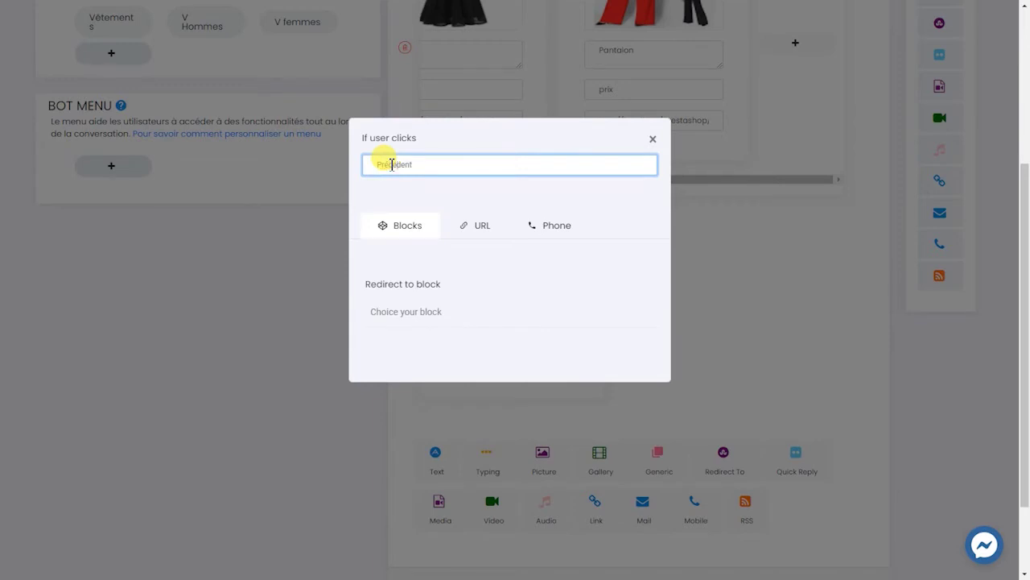
click(421, 312)
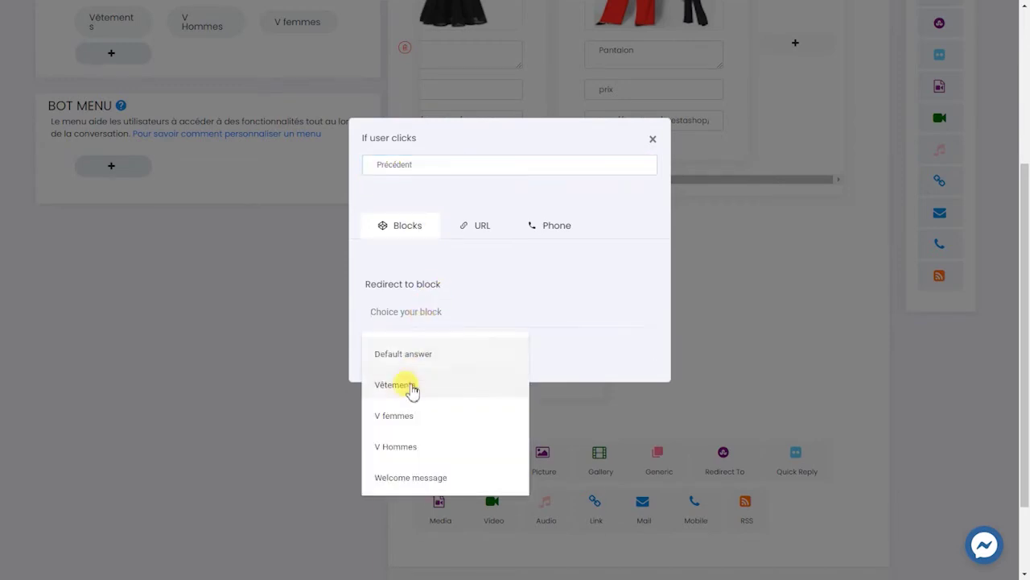
click(402, 390)
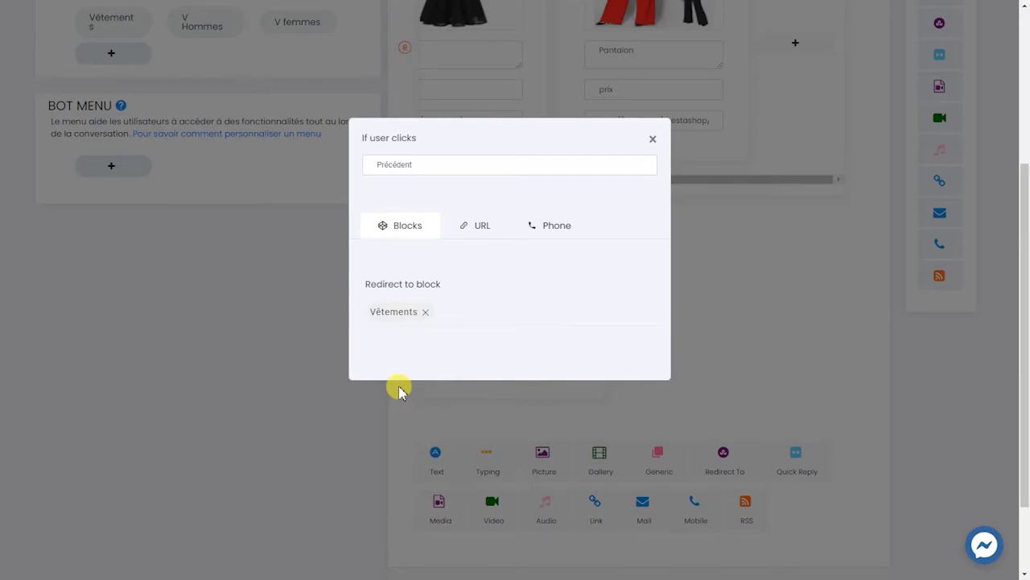
click(765, 328)
scroll(770, 378, down, 3)
click(770, 488)
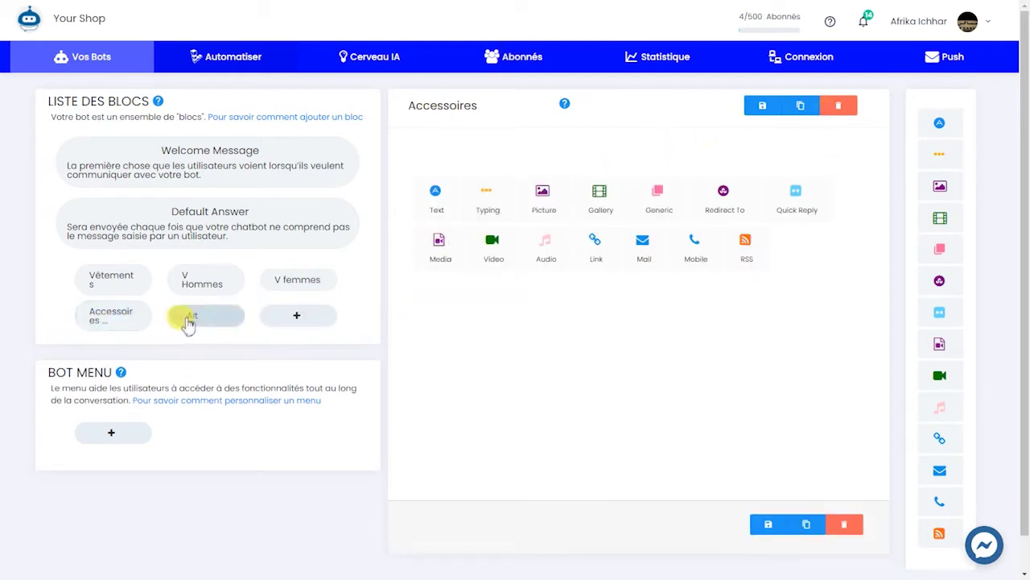
- Redirect the Hommes button of the Vêtements block to the V Hommes block
click(123, 282)
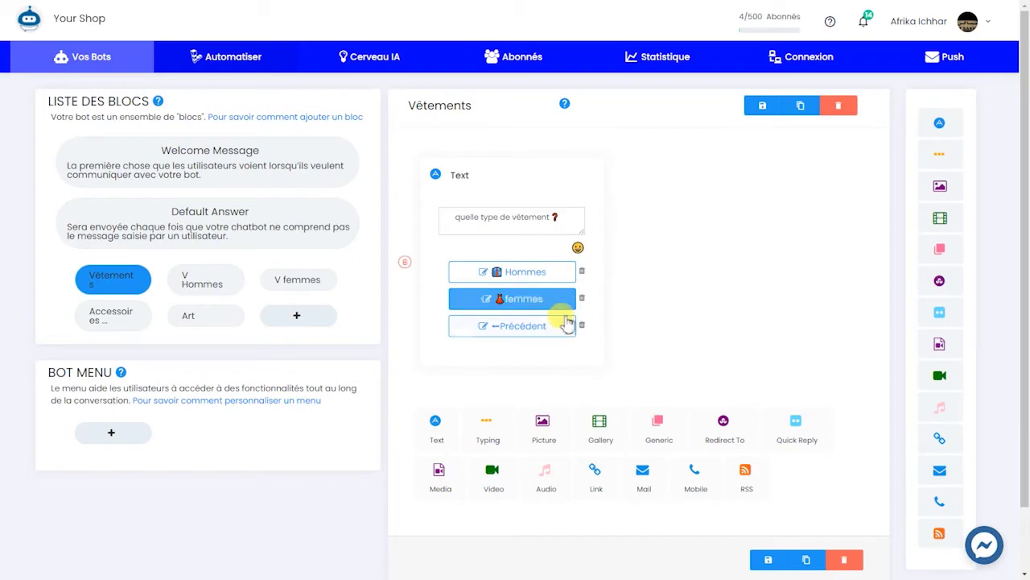
click(513, 274)
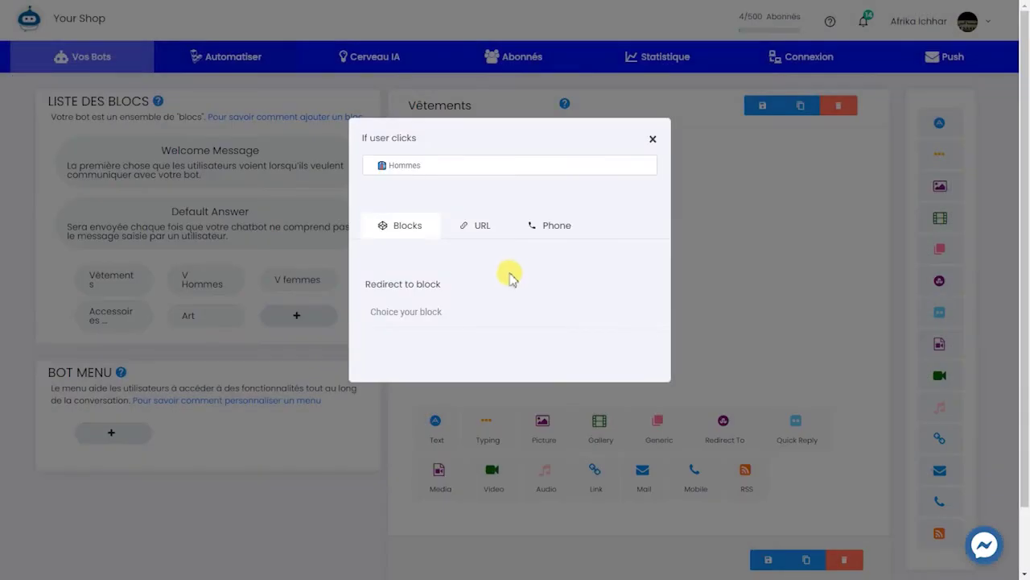
click(418, 311)
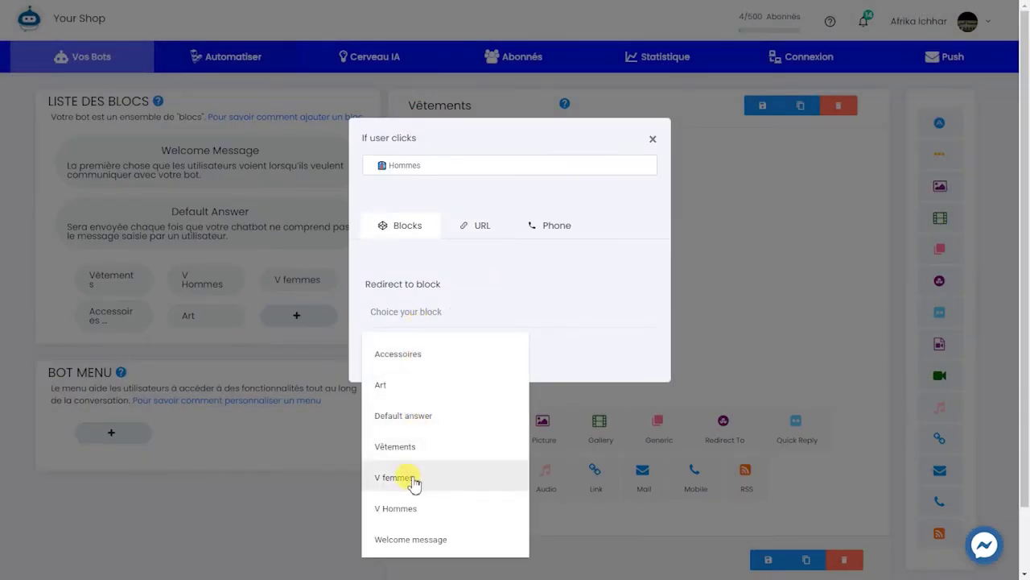
click(410, 508)
click(701, 345)
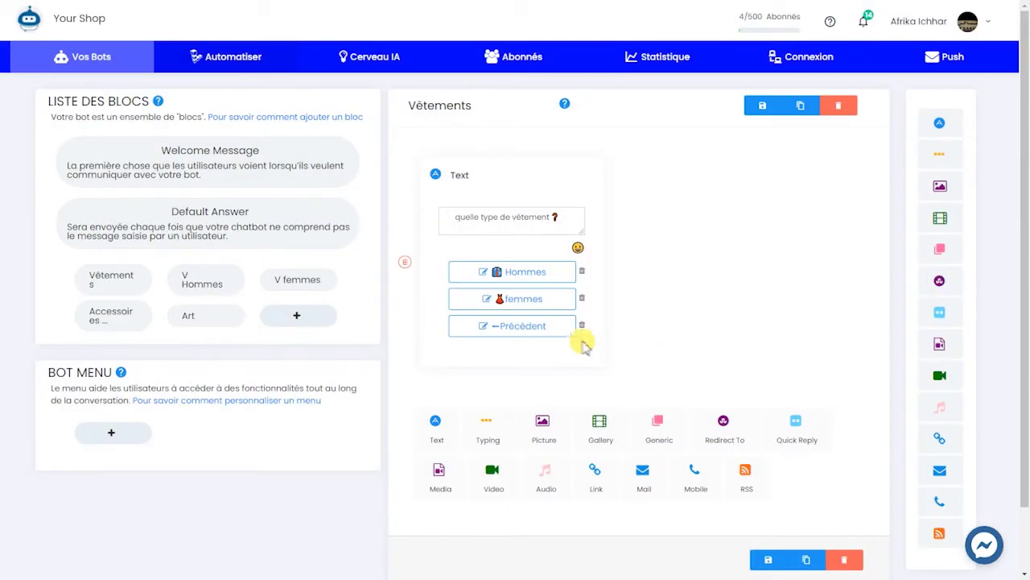
- Redirect the femmes button to the V femmes block and save the Vêtements block
click(560, 300)
click(422, 311)
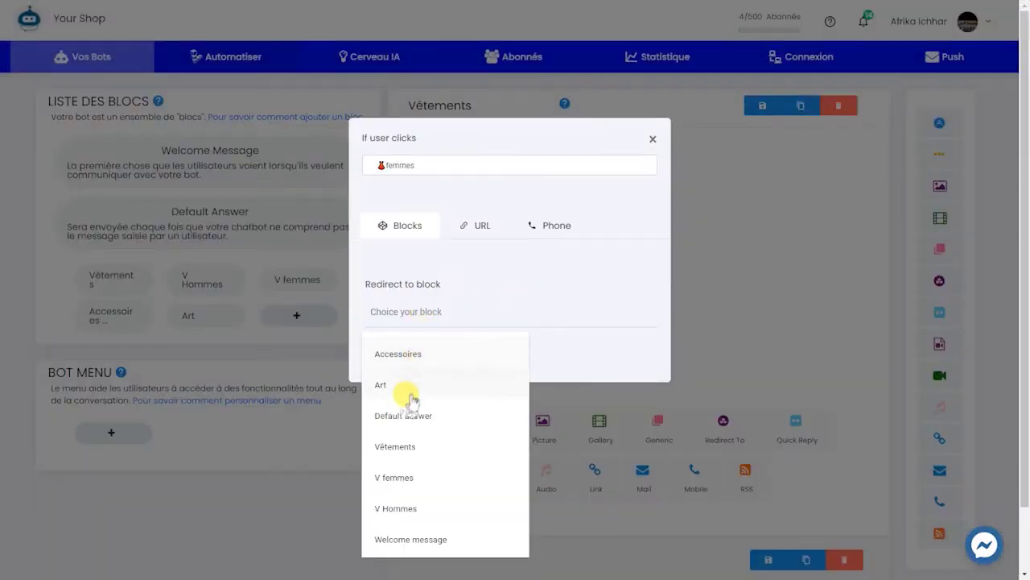
click(410, 486)
click(752, 329)
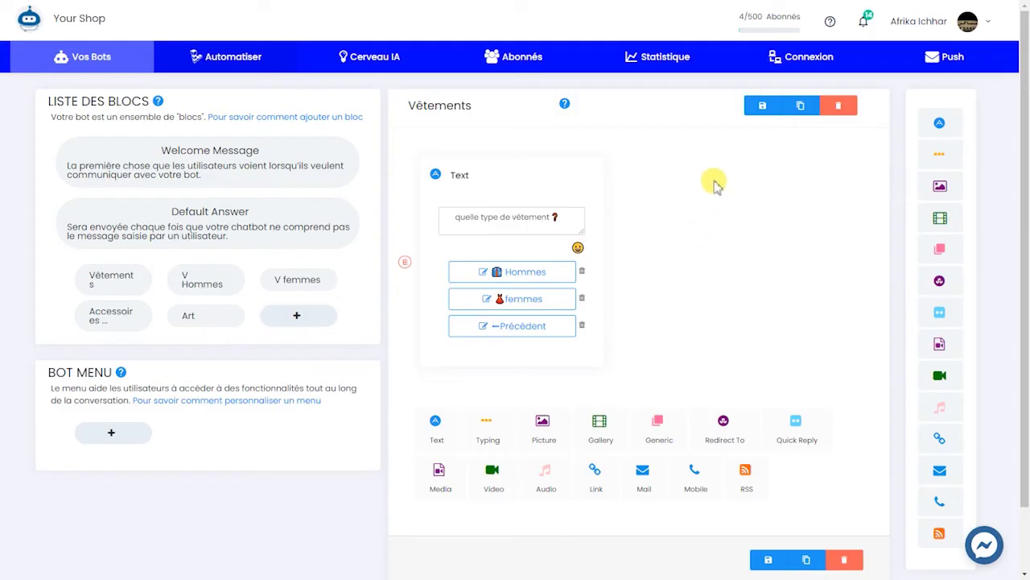
click(763, 107)
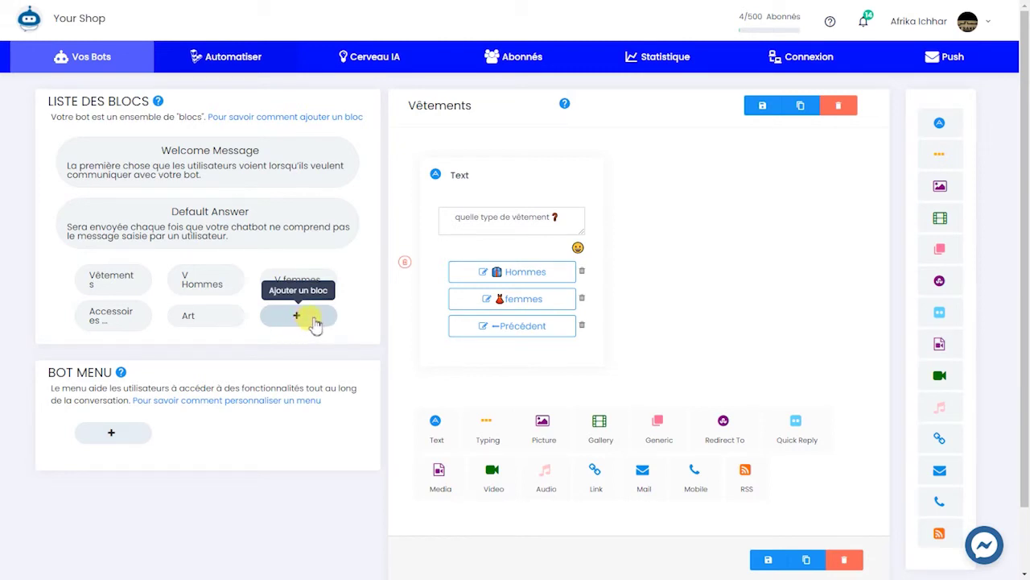
- Create a block named "Contact" with a Text element reading "Si vous avez besoin d'aide !! n'hésitez pas à nous contactez par:"
click(299, 315)
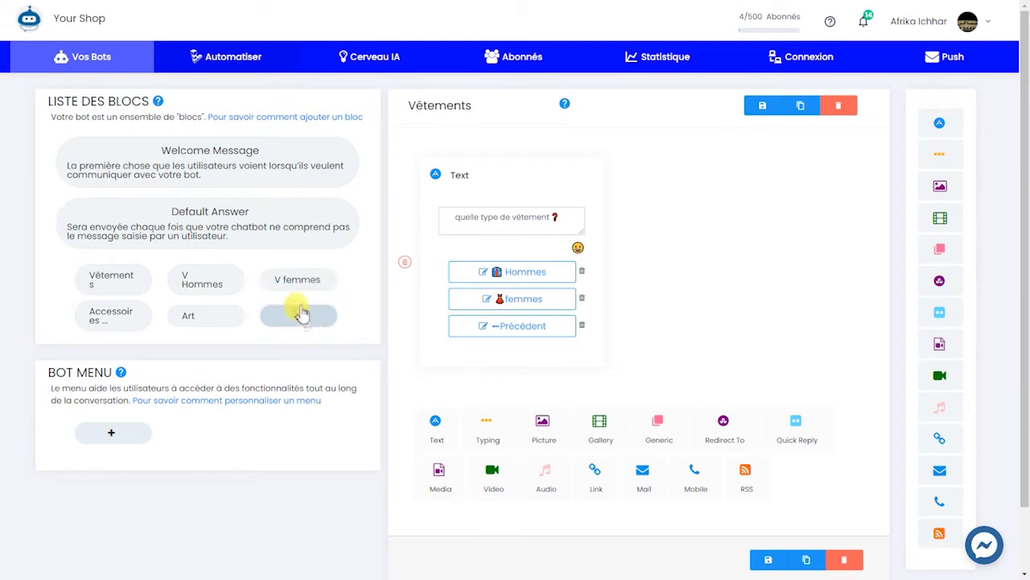
drag(485, 115, 407, 117)
text(Contact)
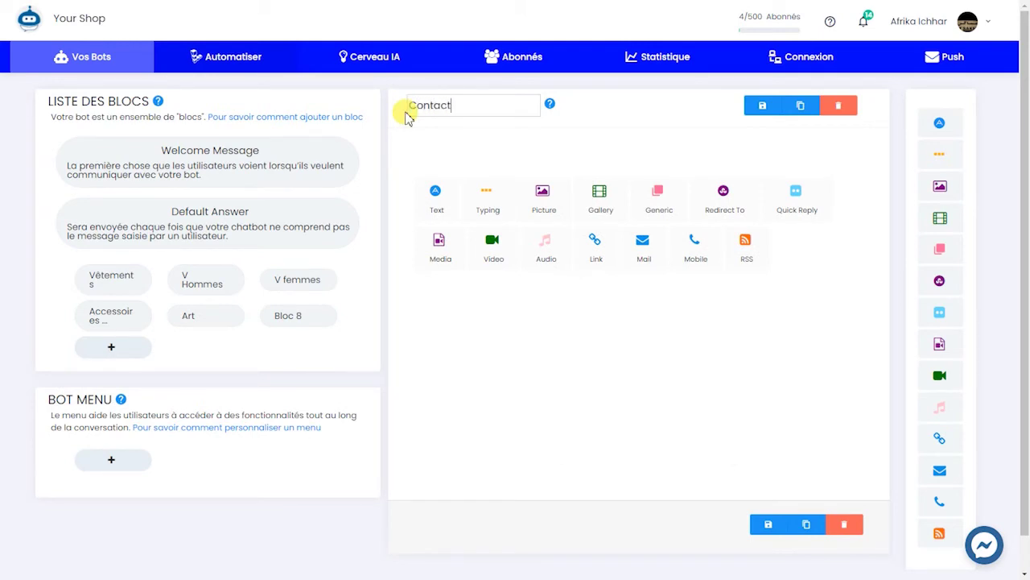
click(444, 207)
click(467, 220)
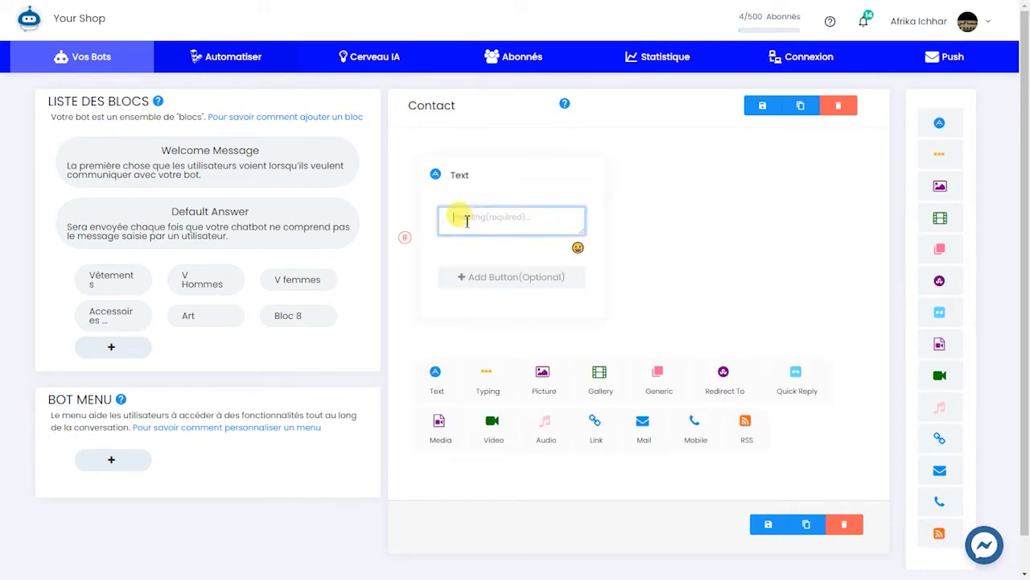
text(Si vous avez besoin d'aide !! n'hésitez pas à nous contactez par:)
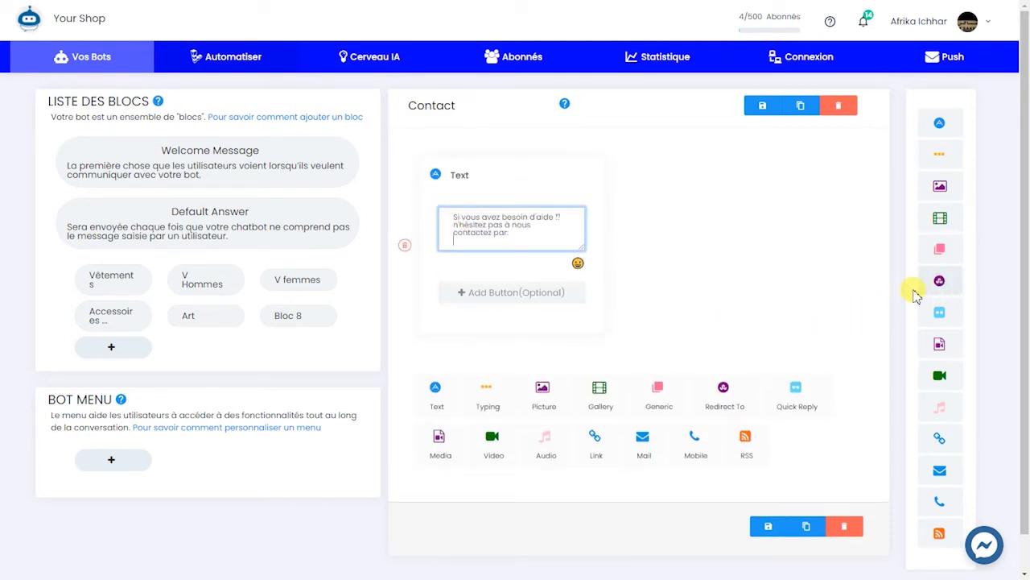
- Add a "📞Mobile" button to the Contact text that calls the shop's phone number
click(523, 293)
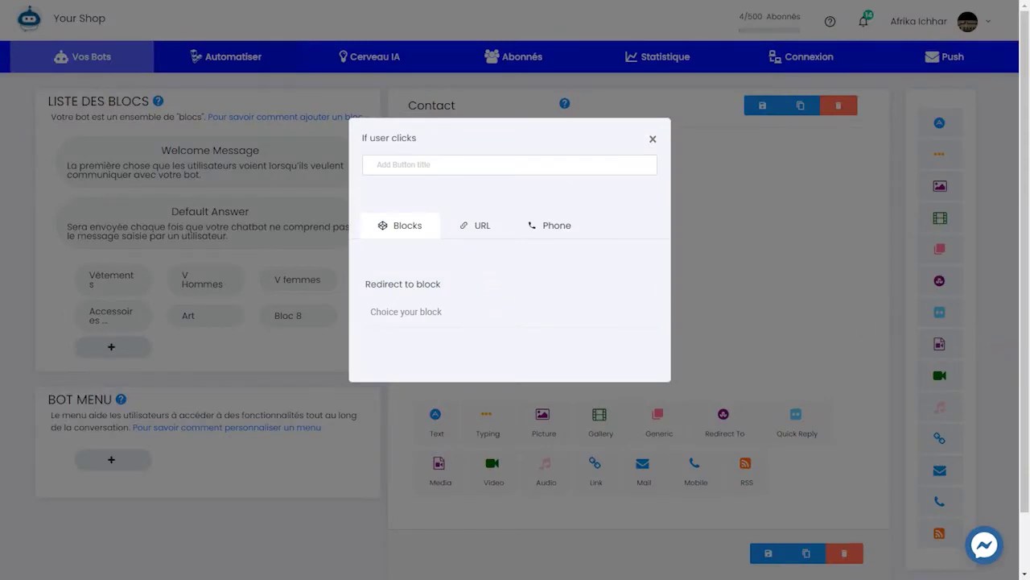
click(476, 161)
text(📞Mobile)
click(562, 225)
click(511, 305)
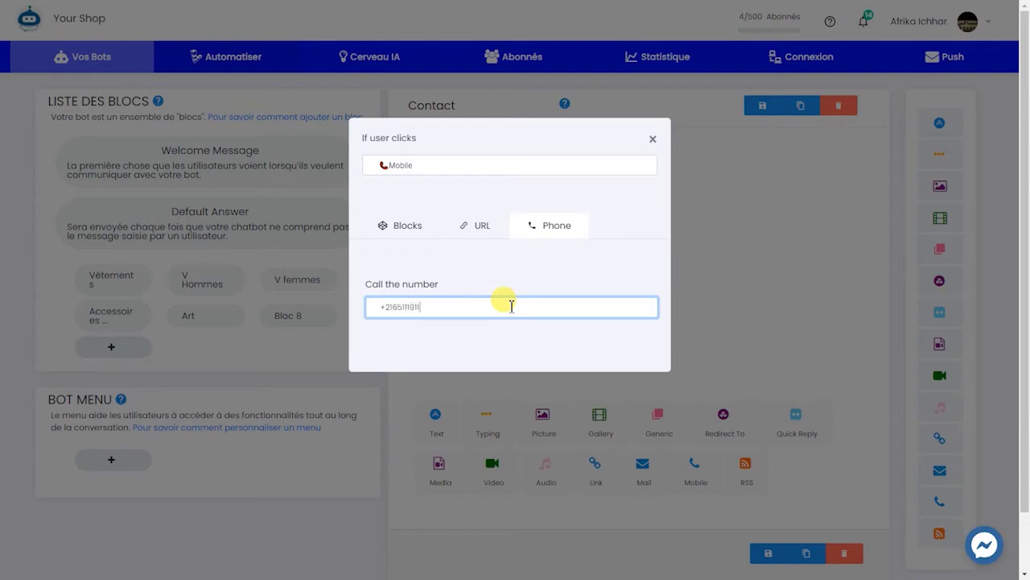
click(703, 282)
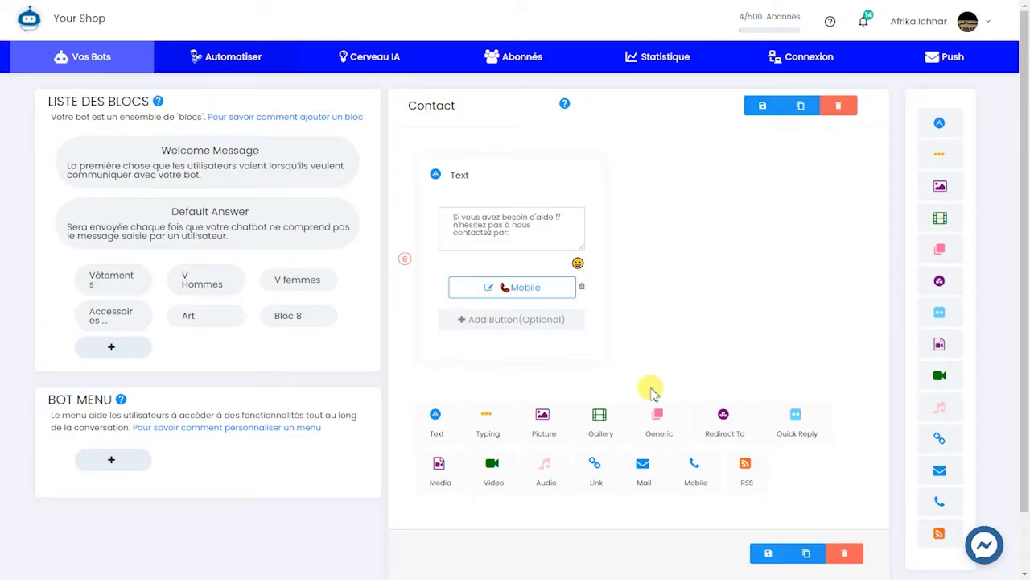
click(545, 322)
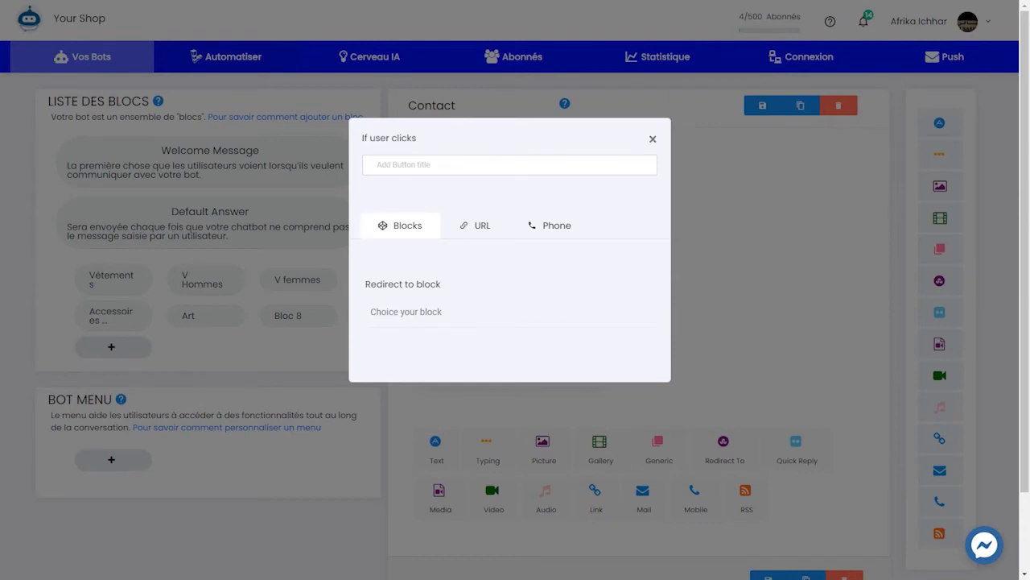
click(410, 163)
text(🌐Site Web)
click(475, 227)
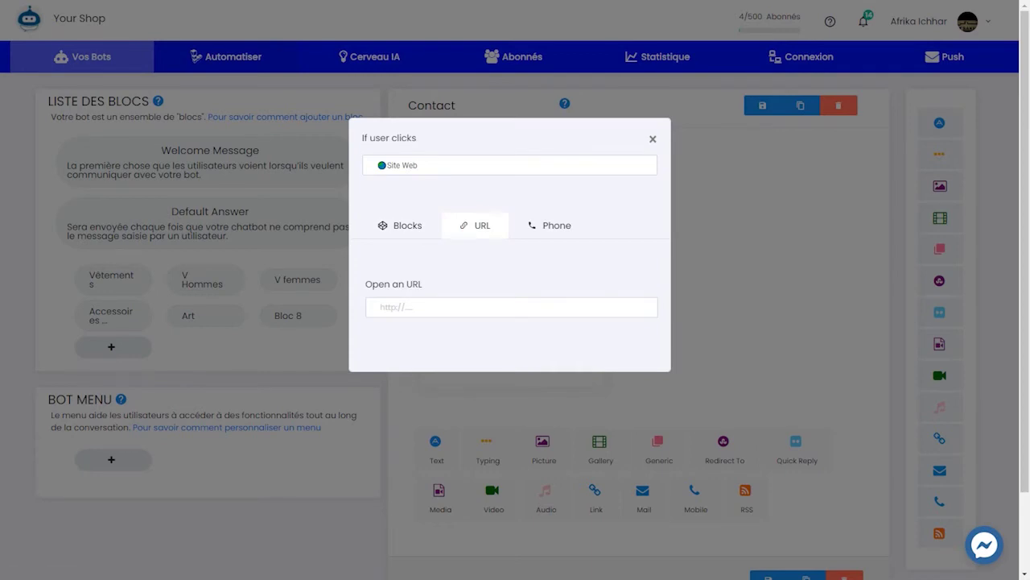
click(457, 313)
text(http://localhost/yourshop/)
click(720, 331)
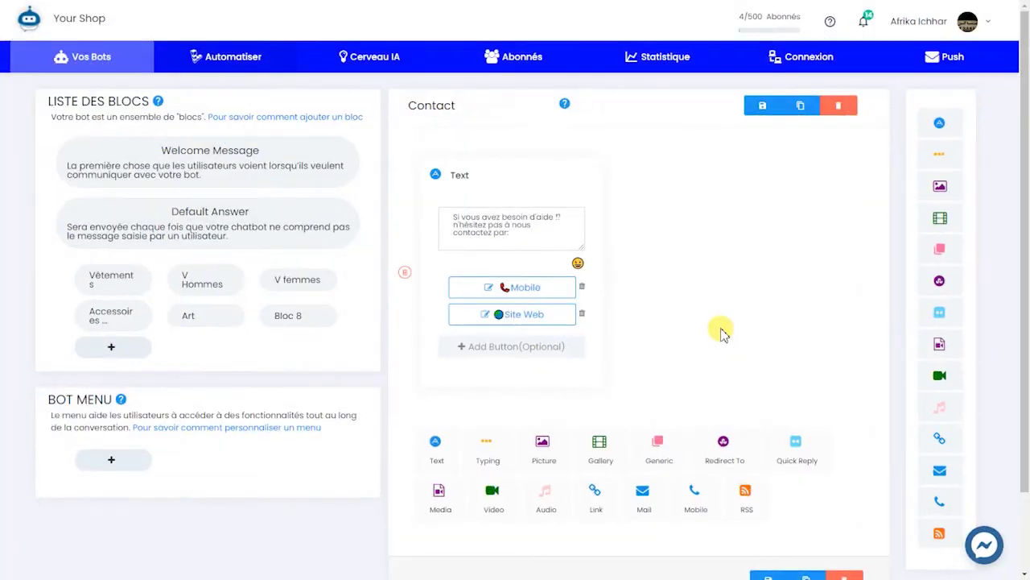
- Add a "←Précédent" button redirecting to the Welcome message block, and save the Contact block
click(548, 348)
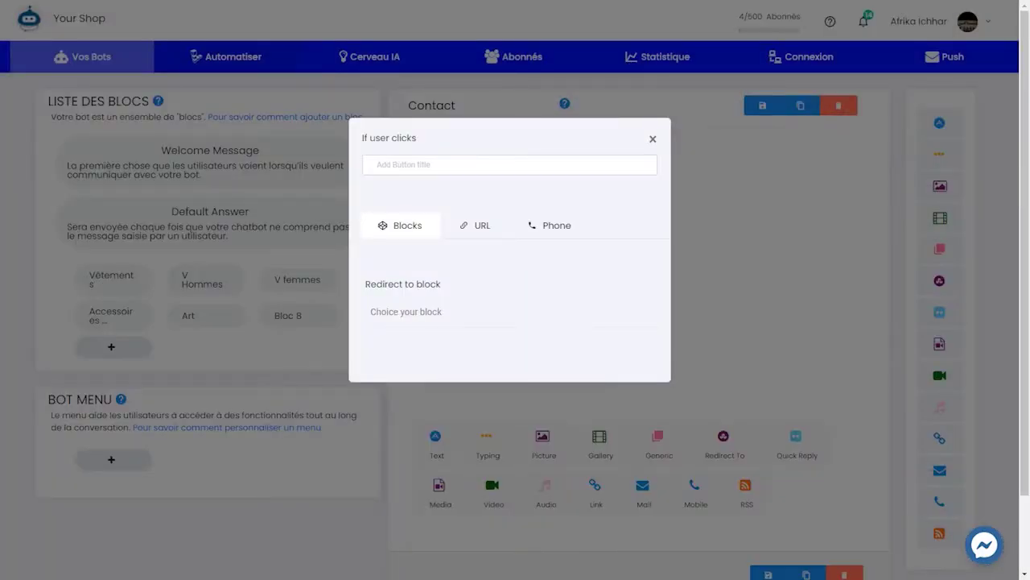
click(414, 166)
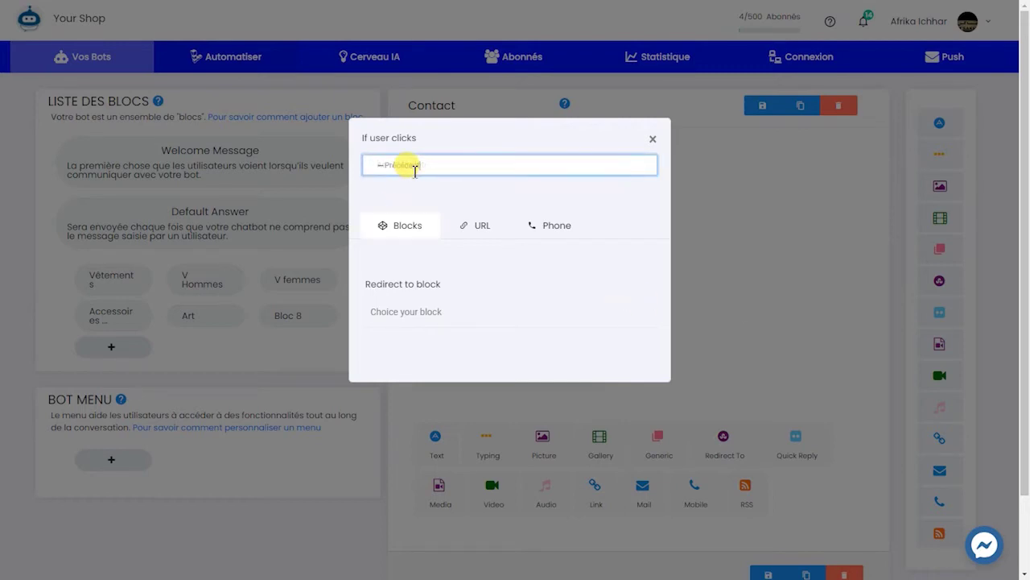
click(431, 312)
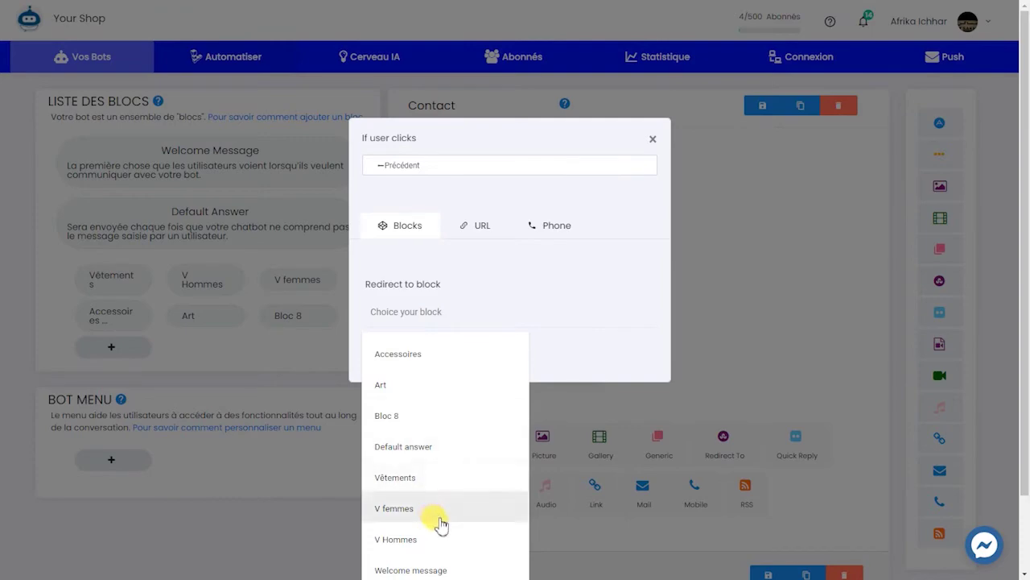
click(421, 567)
click(710, 303)
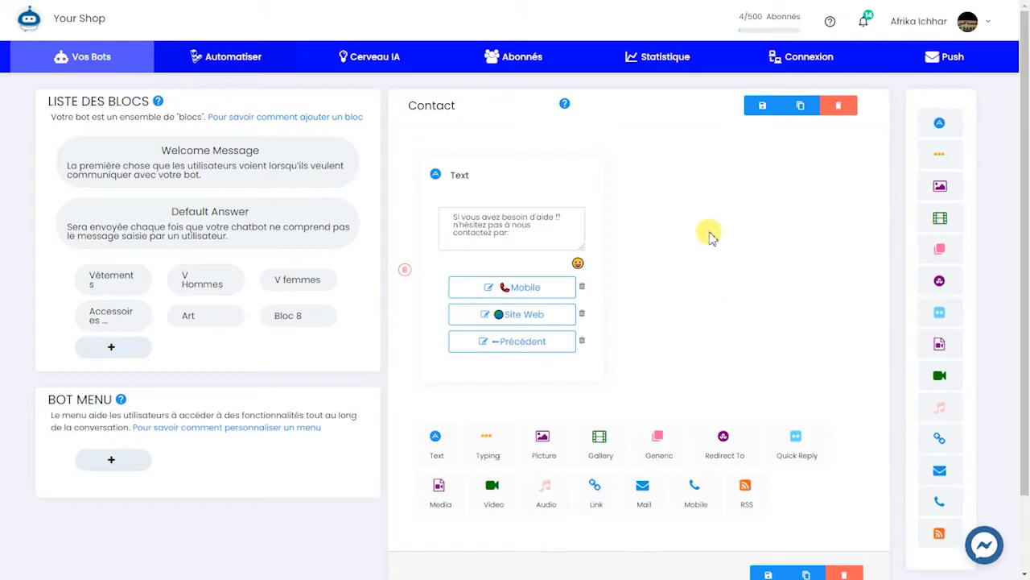
click(759, 107)
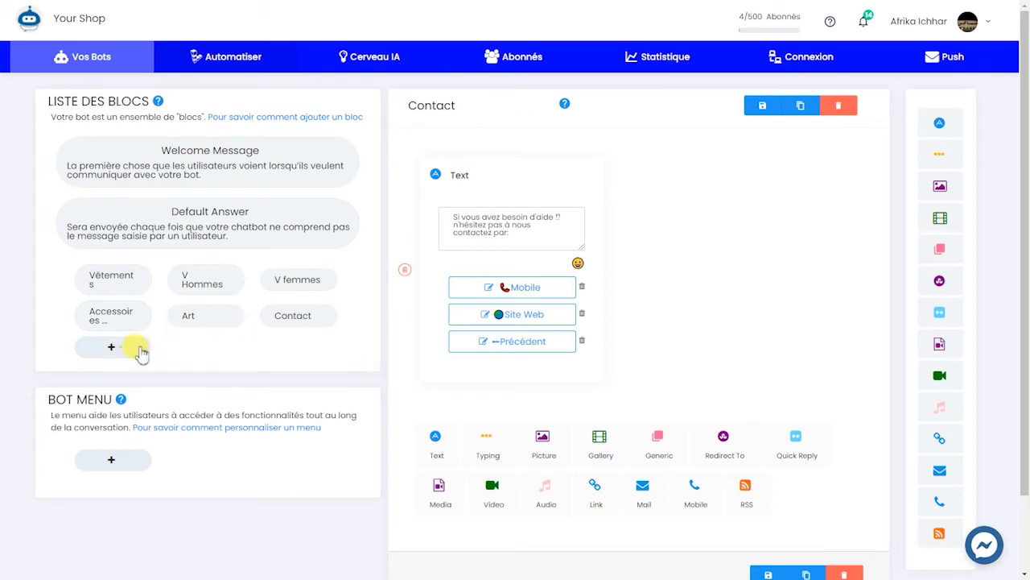
- Create a new block named "Email" and add a Mail element to it
click(107, 350)
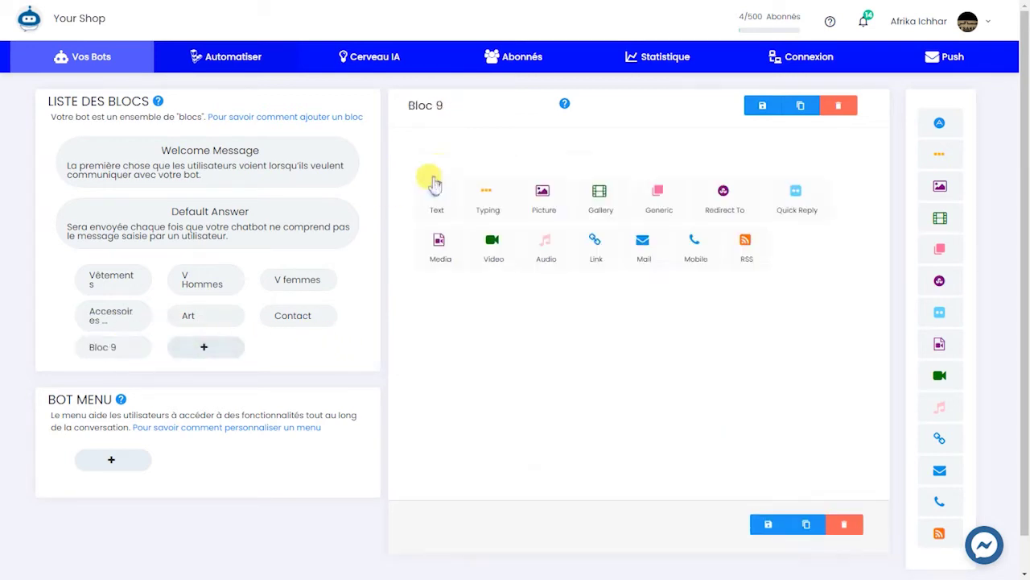
click(412, 110)
key(BackSpace)
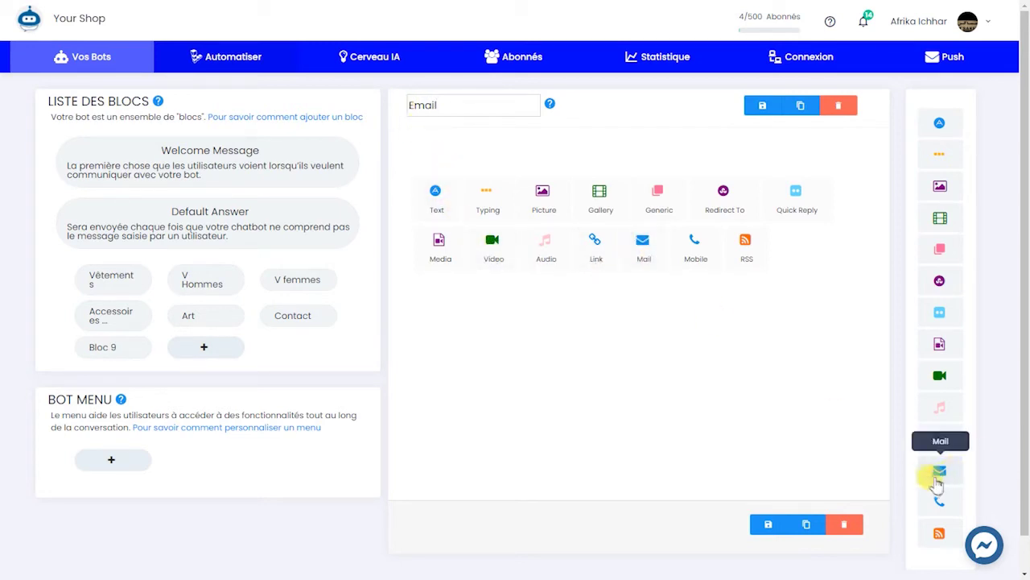
click(642, 252)
- Set the Mail prompt to "pour s'inscrire dans notre liste de emailing merci de valider votre email 📧." and save the Email block
click(507, 223)
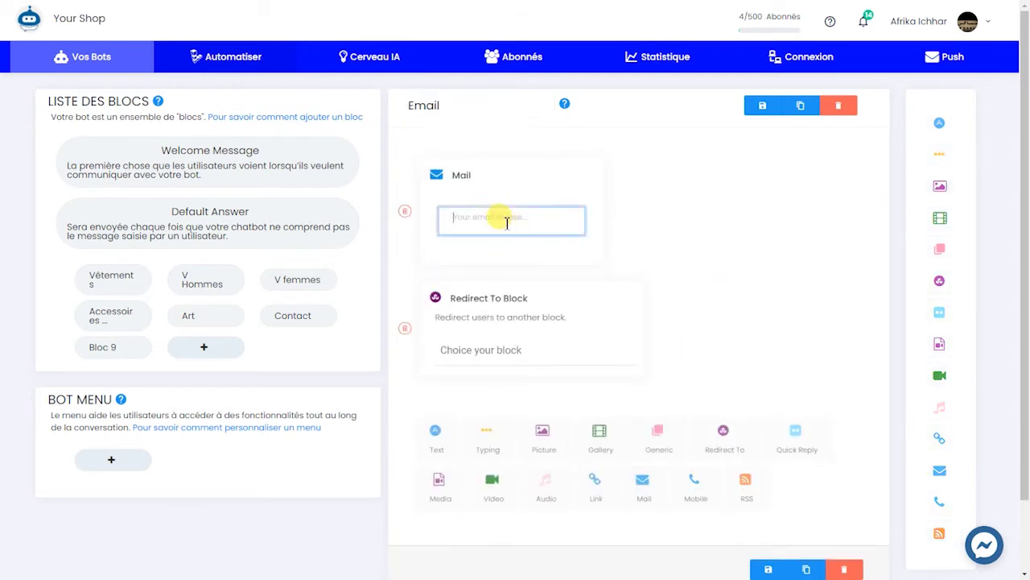
text(pour s'inscrire dans notre liste de emailing merci de valider votre email 📧.)
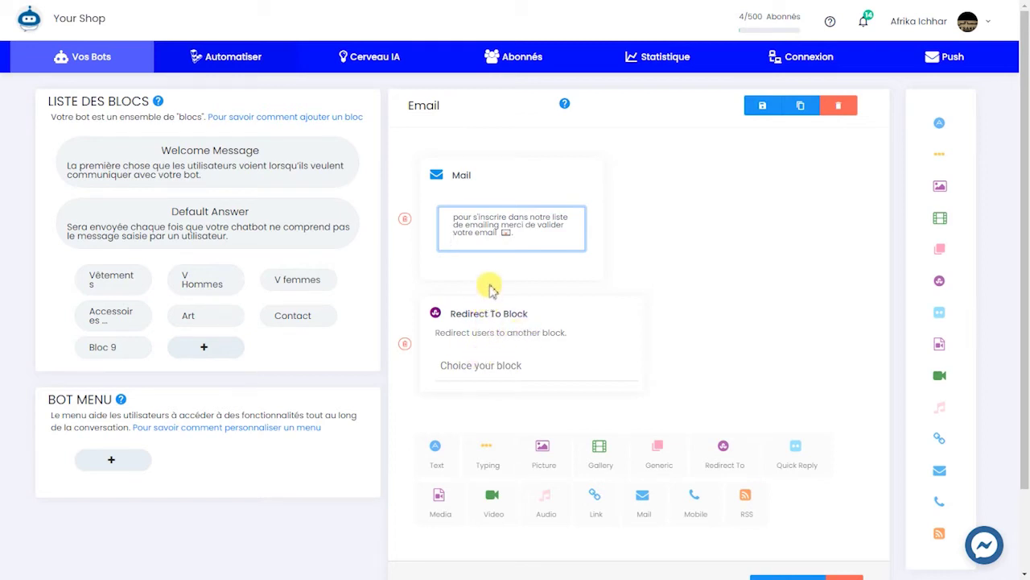
click(762, 105)
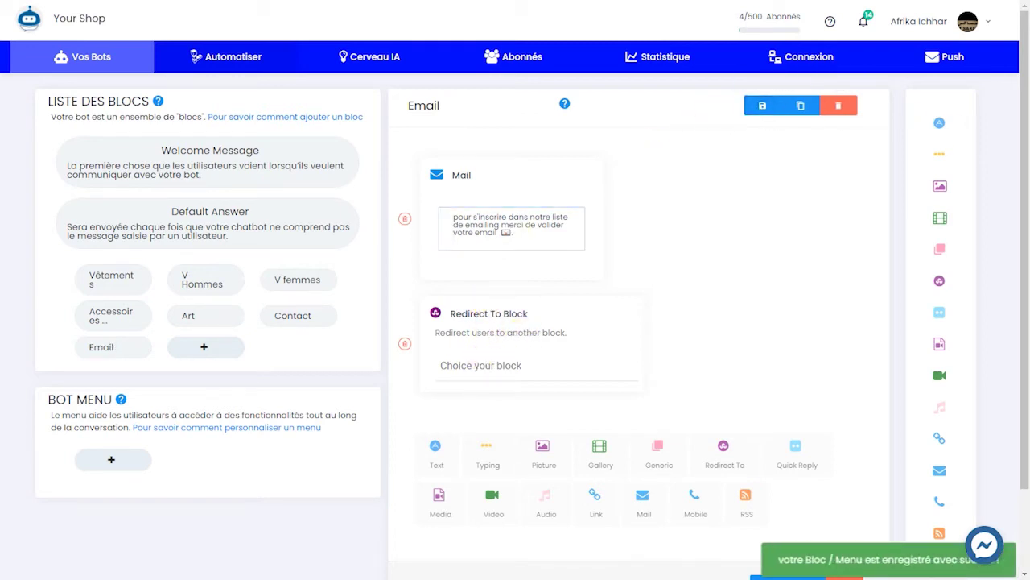
- Create a new block and name it "Remerciement"
click(201, 350)
drag(470, 105, 407, 120)
text(Remerciement)
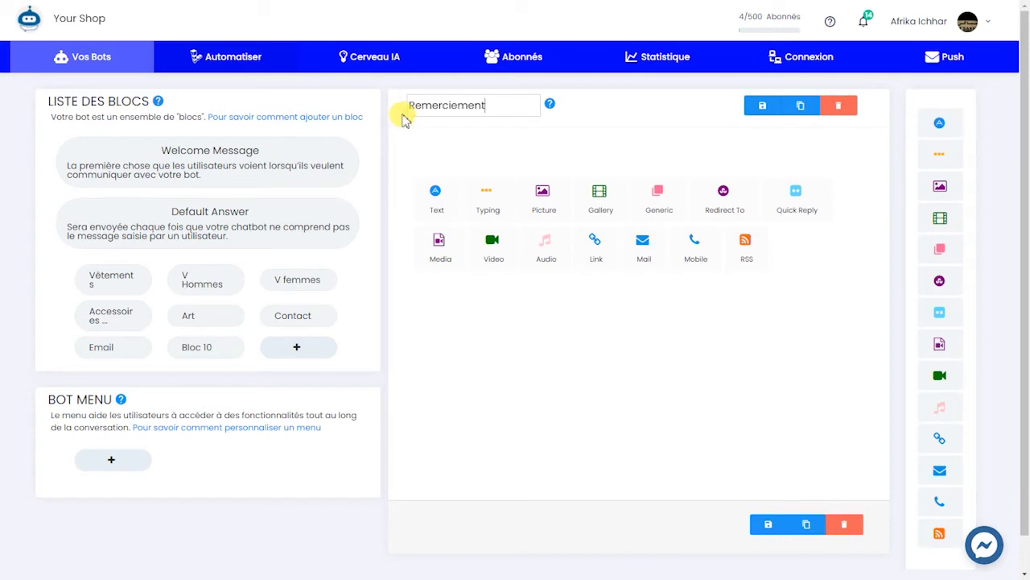
key(Return)
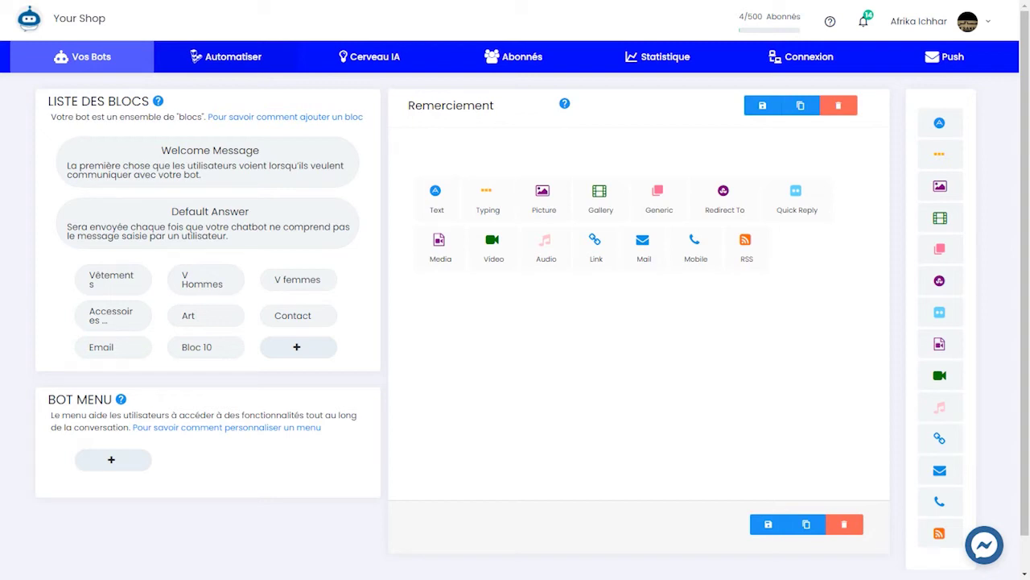
- Add a "Merci pour votre fidélité" text with a "Précédent" button redirecting to the Welcome message block, and save the Remerciement block
click(436, 197)
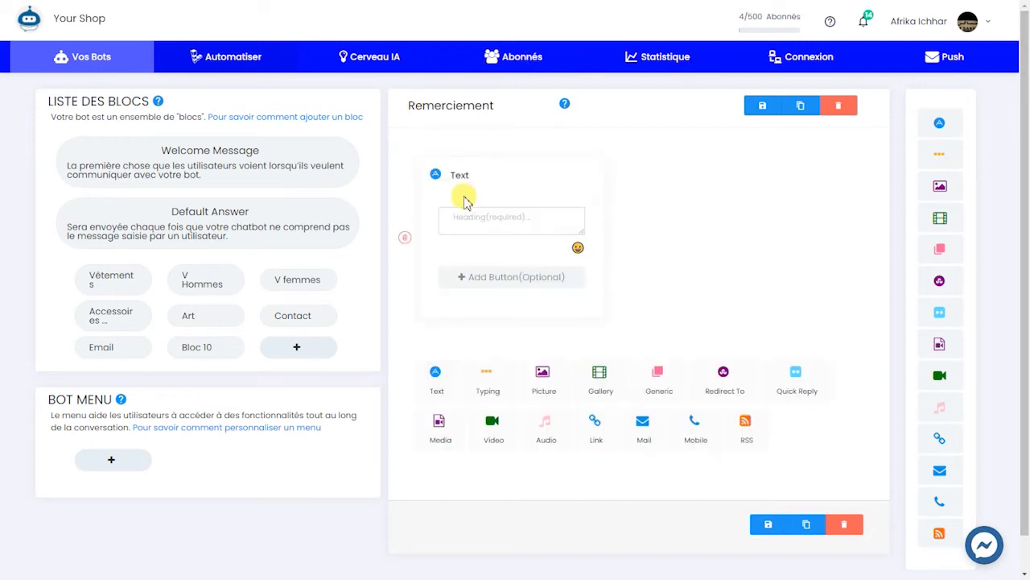
click(477, 221)
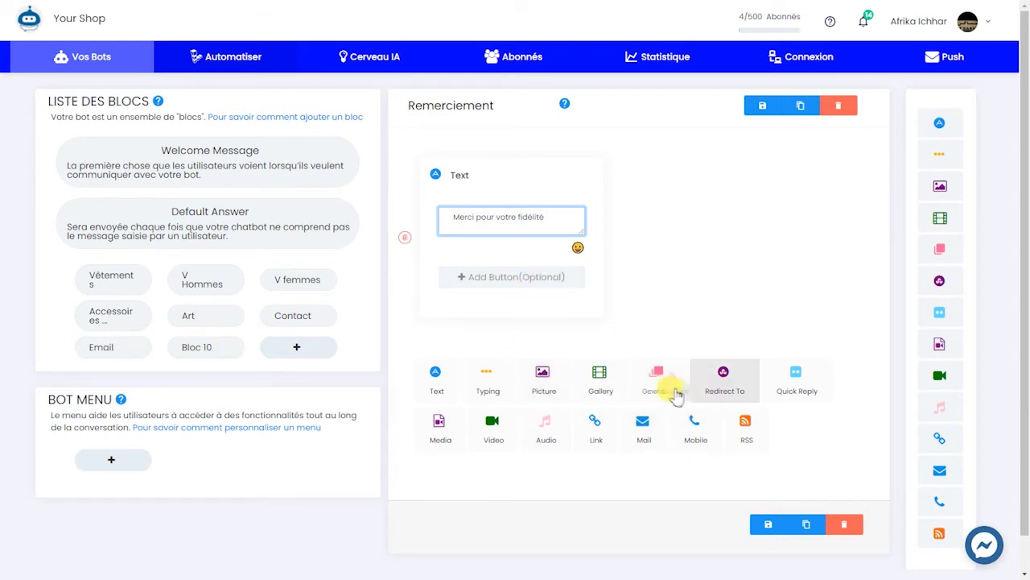
click(518, 277)
click(436, 164)
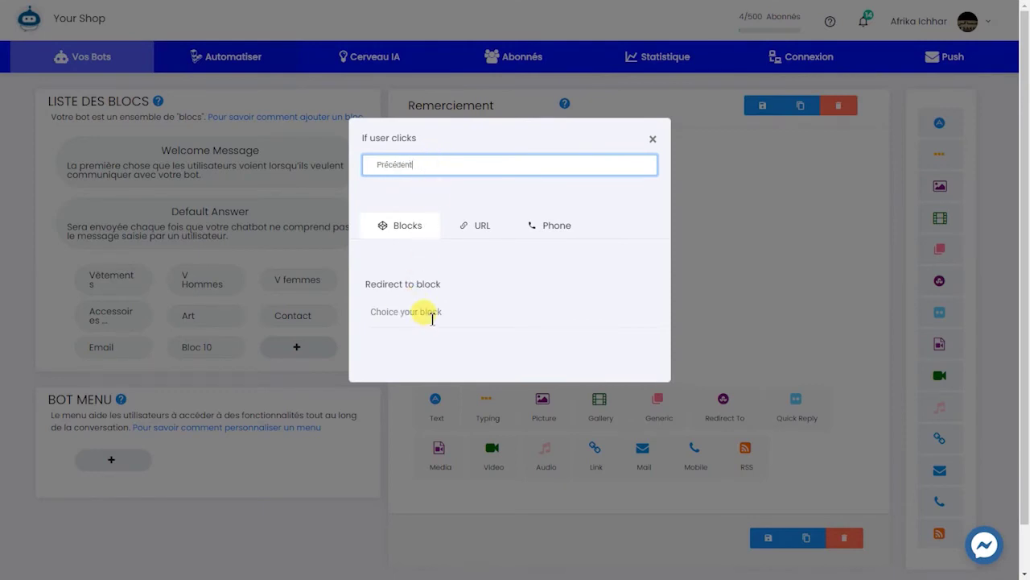
click(431, 313)
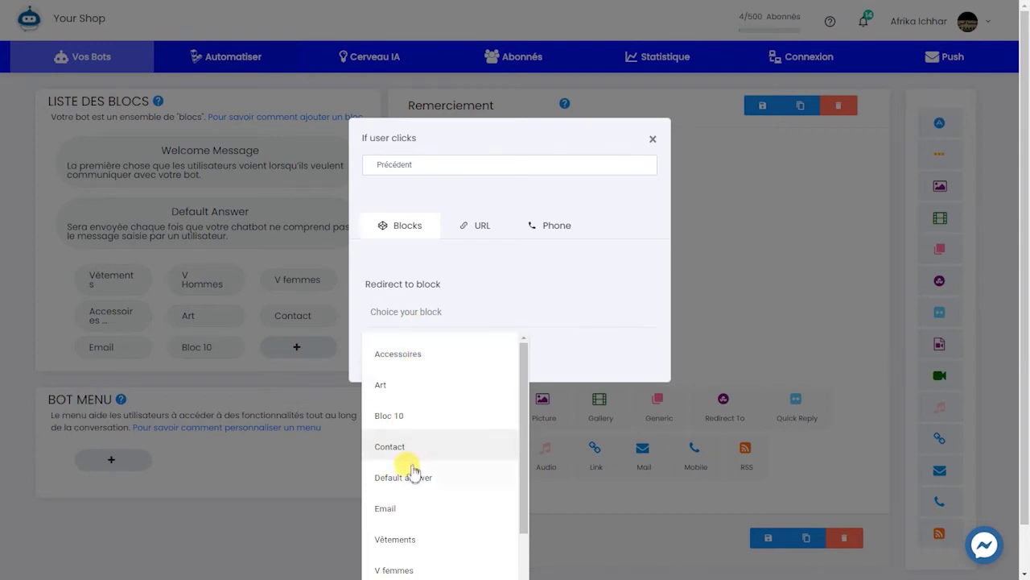
scroll(412, 474, down, 2)
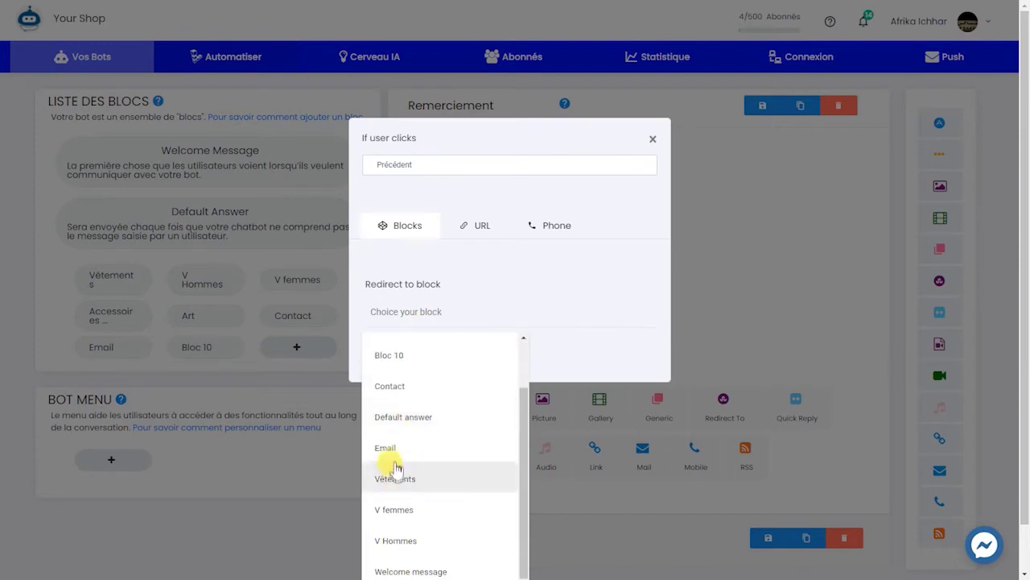
scroll(395, 477, down, 2)
click(409, 314)
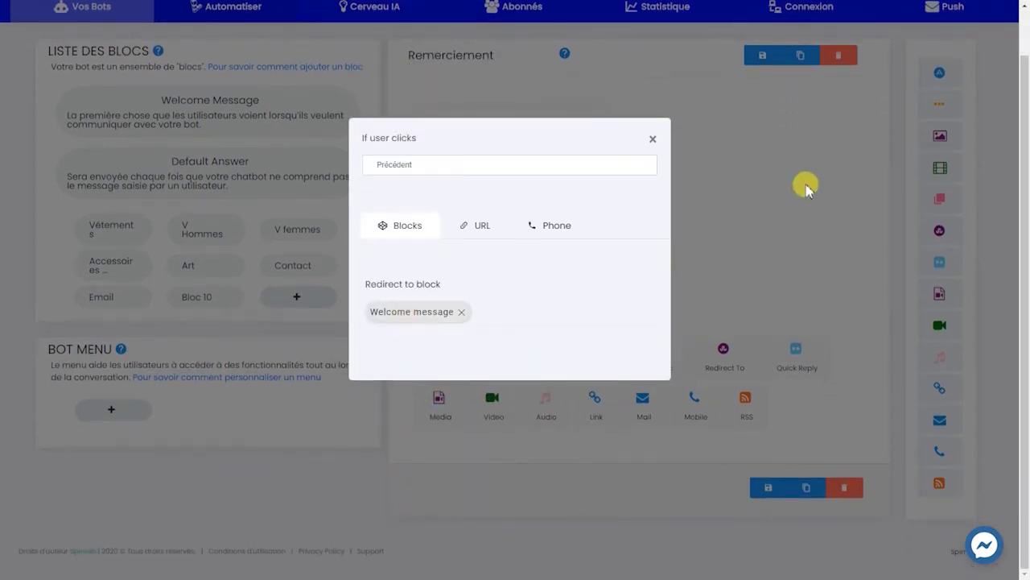
click(808, 188)
click(753, 53)
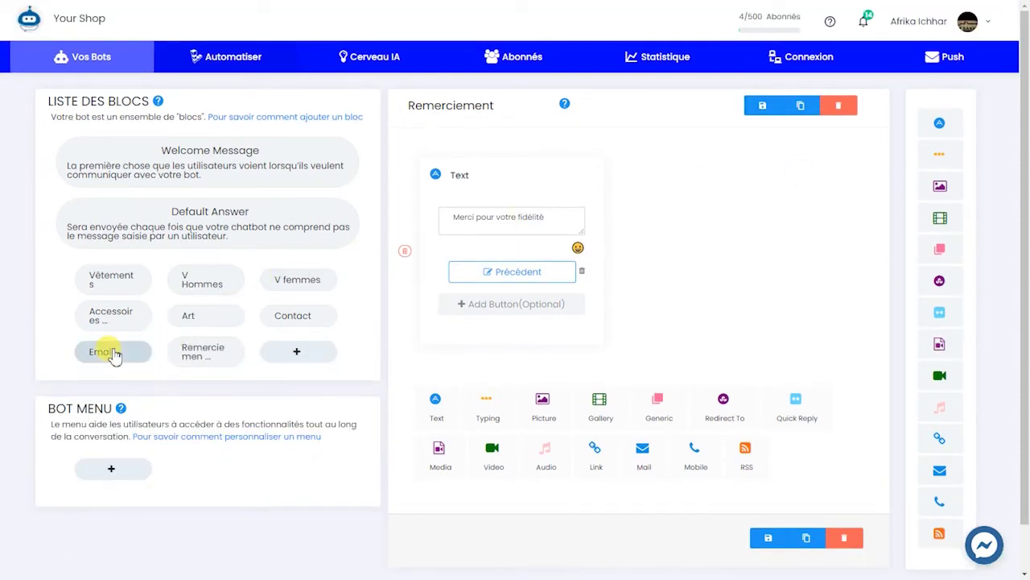
- Add a redirect to the Remerciement block below the Mail element in the Email block, and save the block
click(100, 354)
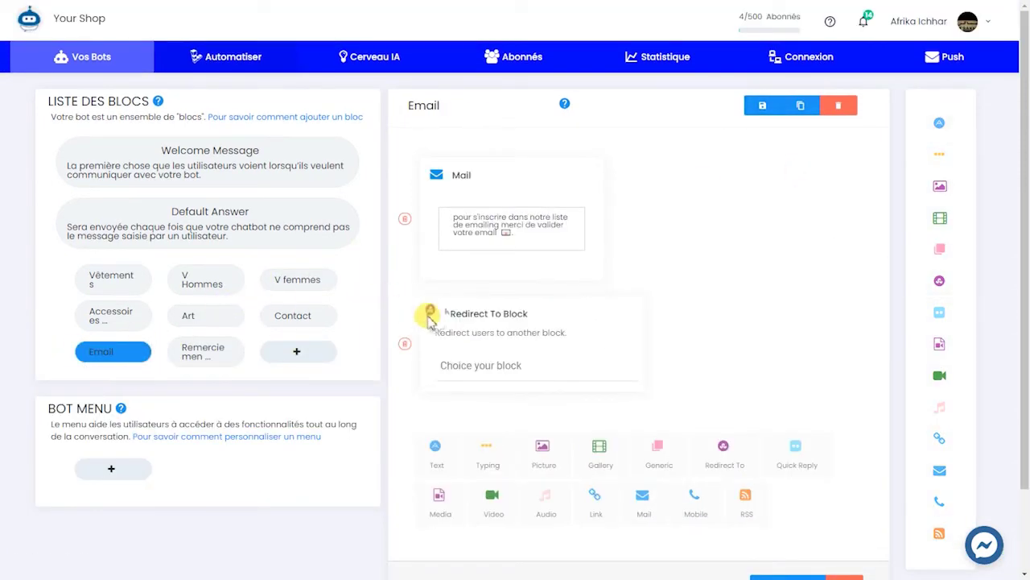
click(471, 367)
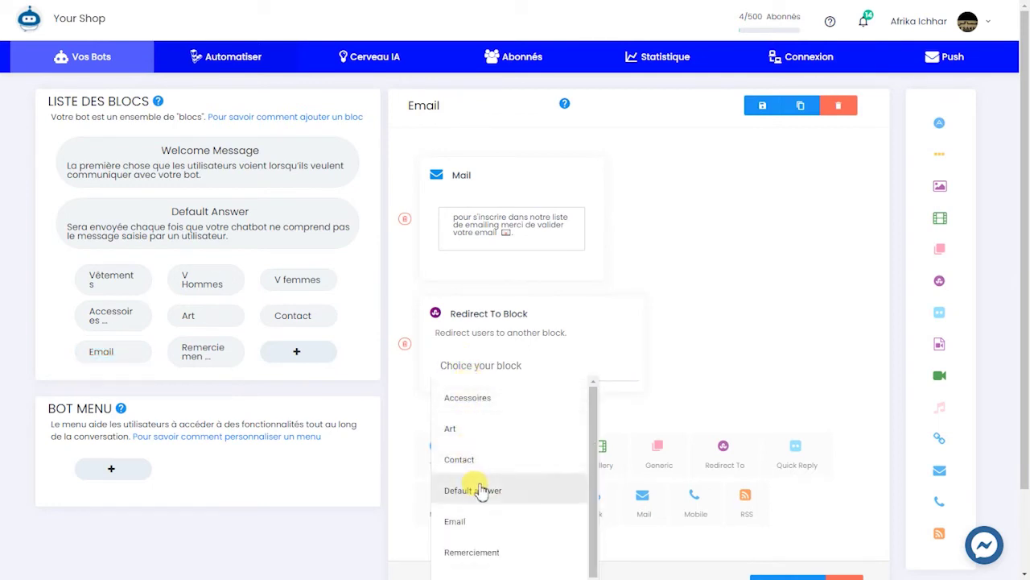
click(474, 552)
click(762, 107)
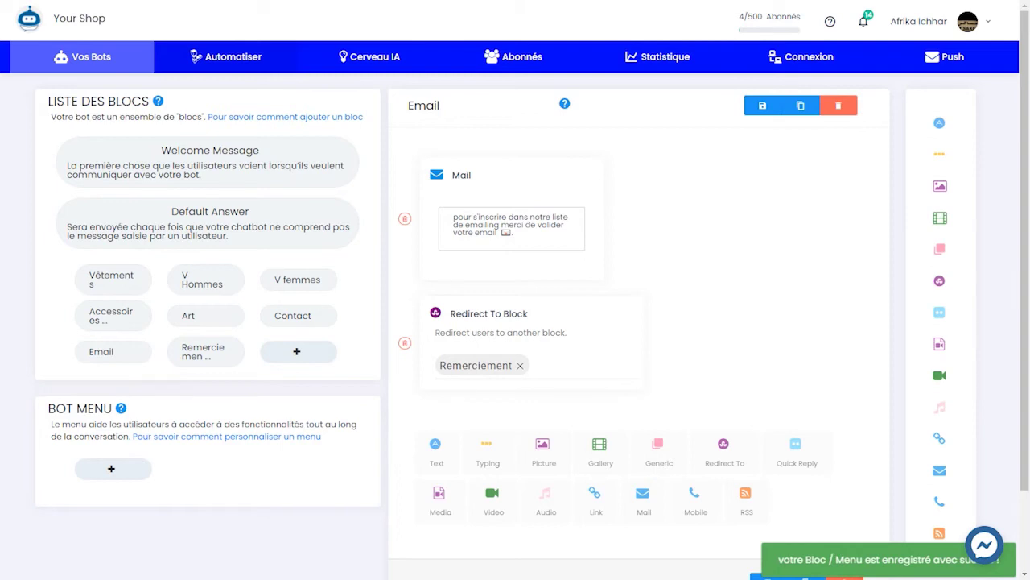
- In the Welcome message block, redirect the Vêtements quick reply to the Vêtements block
click(218, 166)
scroll(586, 420, down, 1)
scroll(586, 420, down, 5)
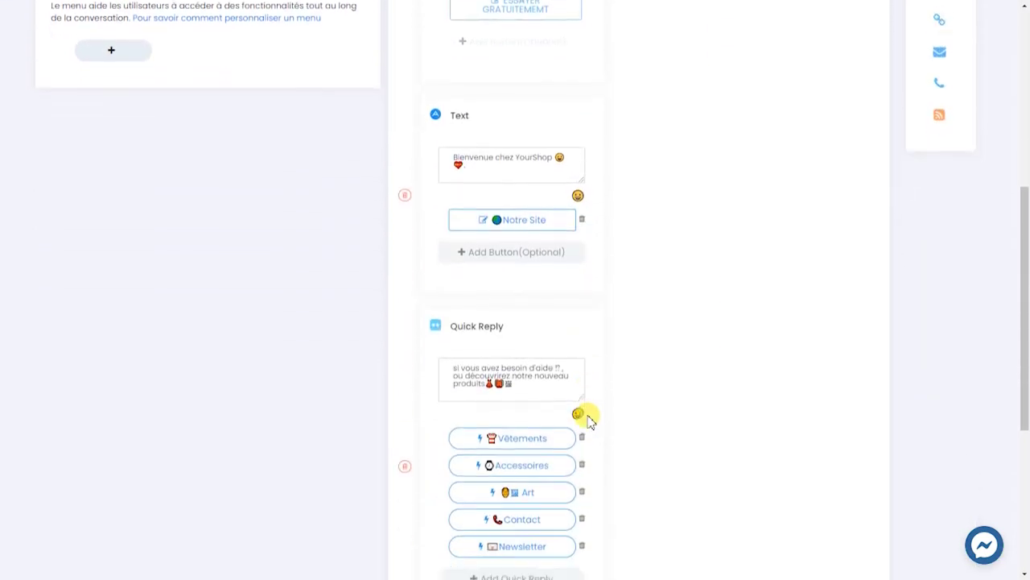
click(515, 341)
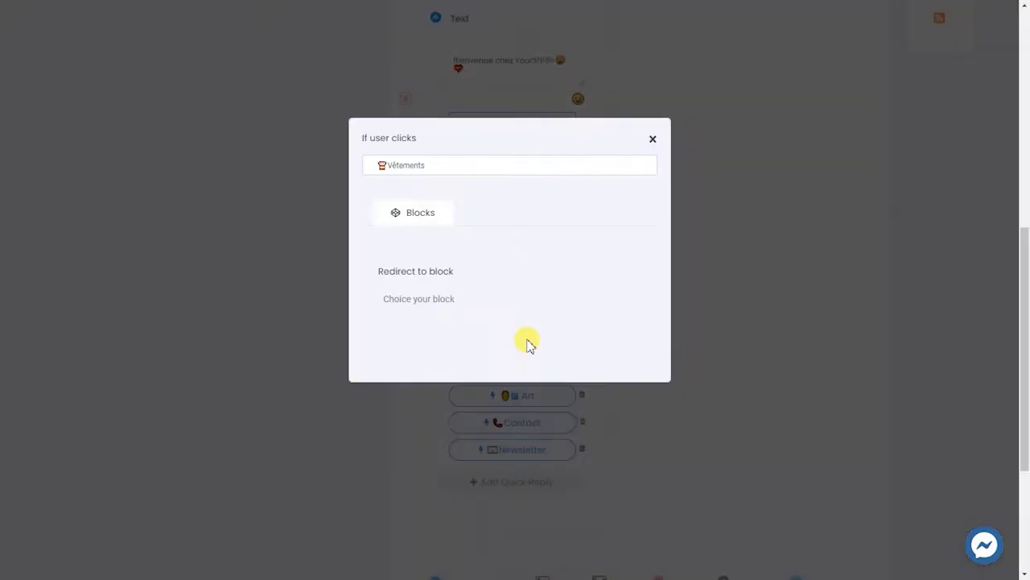
click(433, 304)
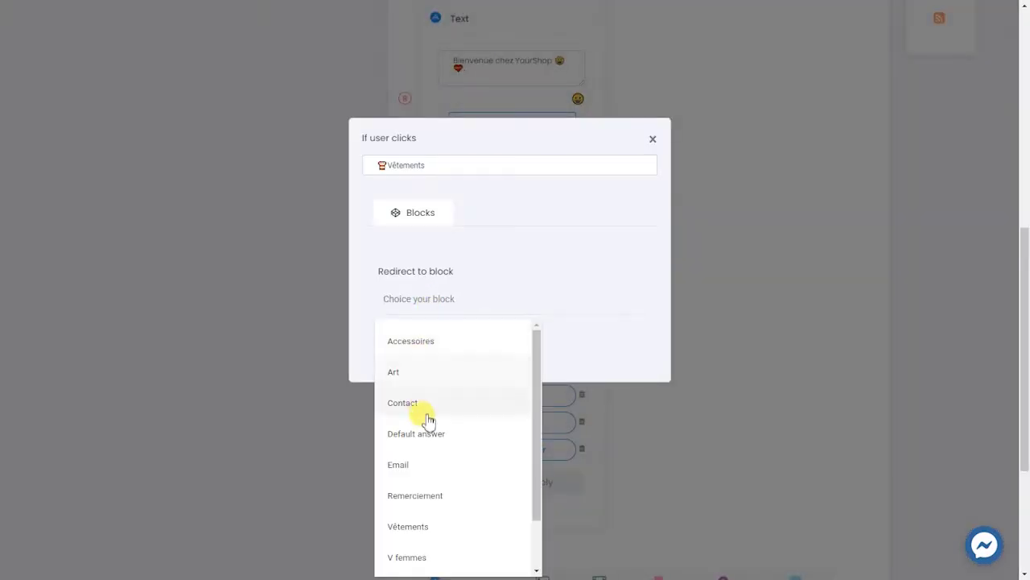
click(431, 527)
click(700, 335)
- Redirect the Accessoires quick reply to the Accessoires block and the Art quick reply to the Art block
click(535, 368)
click(439, 301)
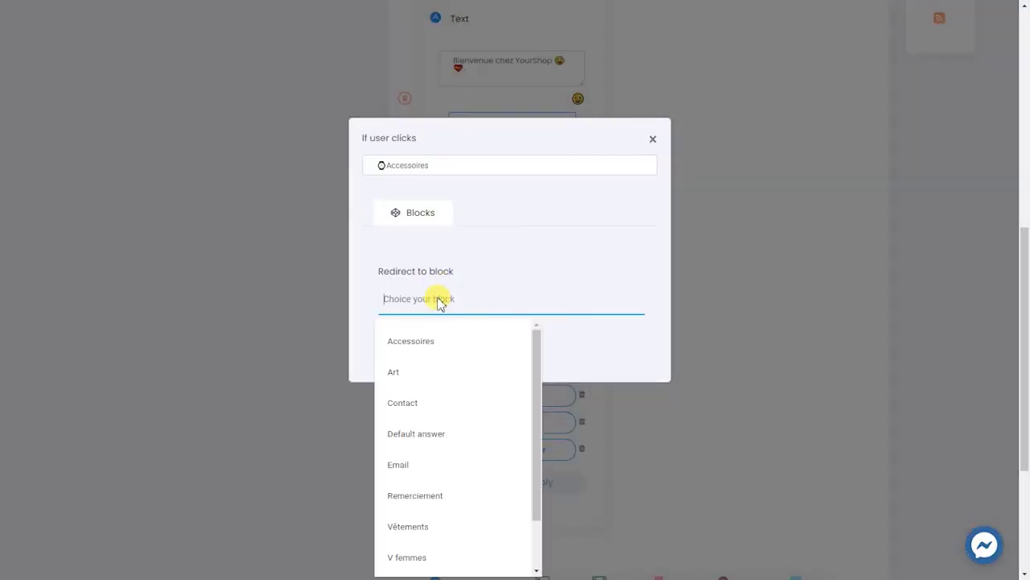
click(438, 338)
click(690, 333)
click(576, 395)
click(429, 296)
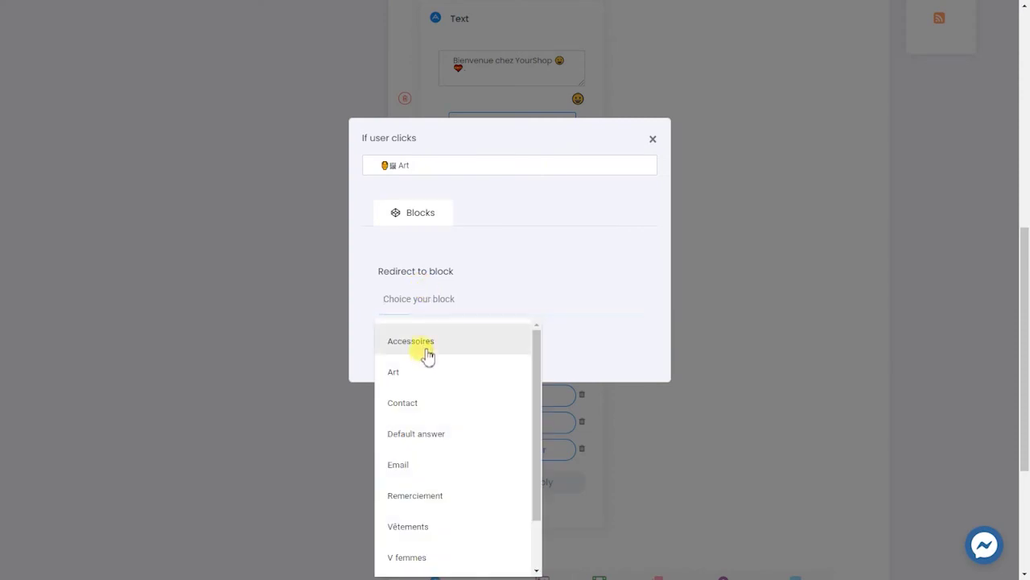
click(421, 372)
click(563, 429)
- Redirect the Contact quick reply to the Contact block, and save the Welcome message block
click(547, 423)
click(442, 298)
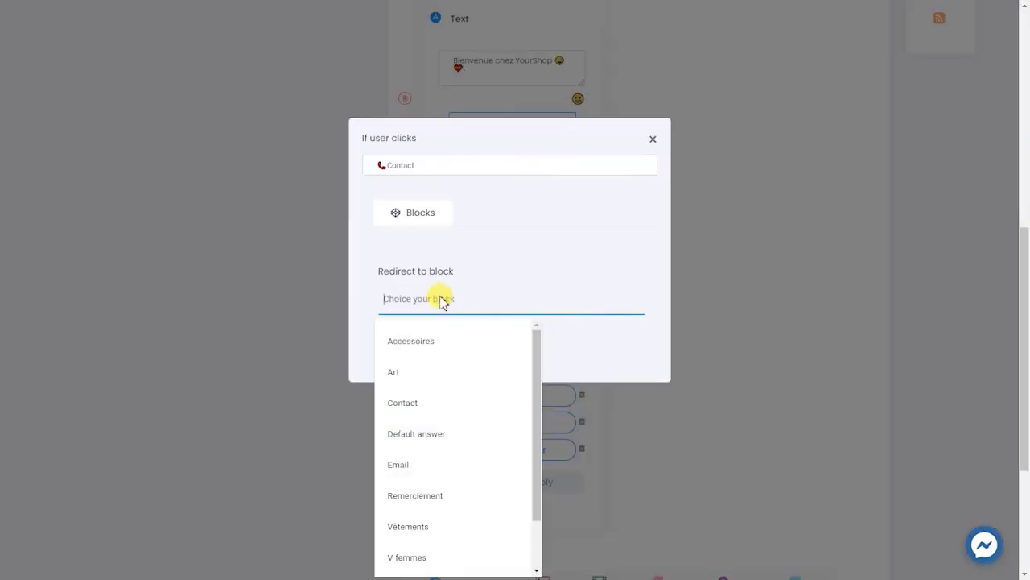
click(421, 406)
click(696, 407)
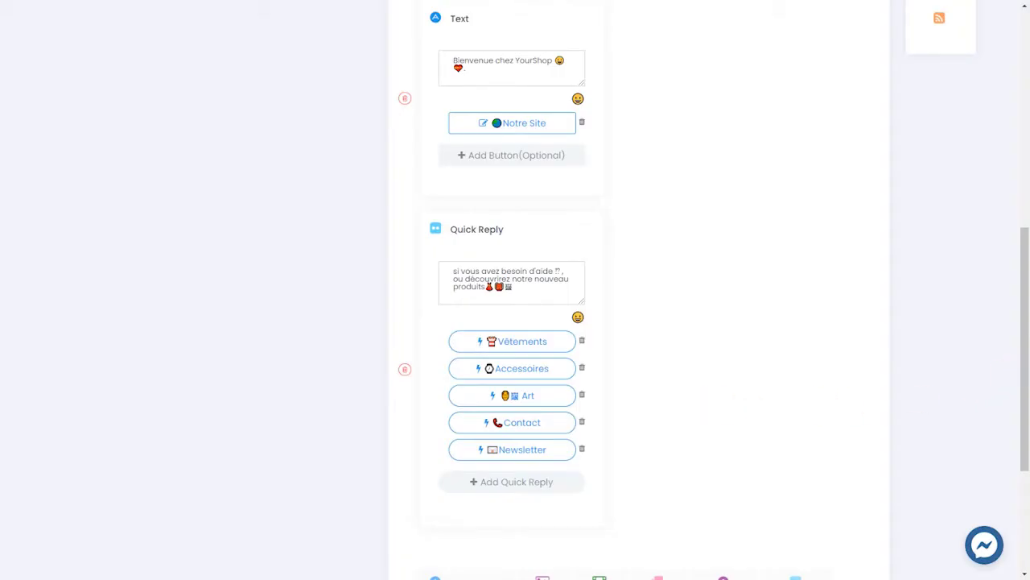
scroll(706, 448, down, 3)
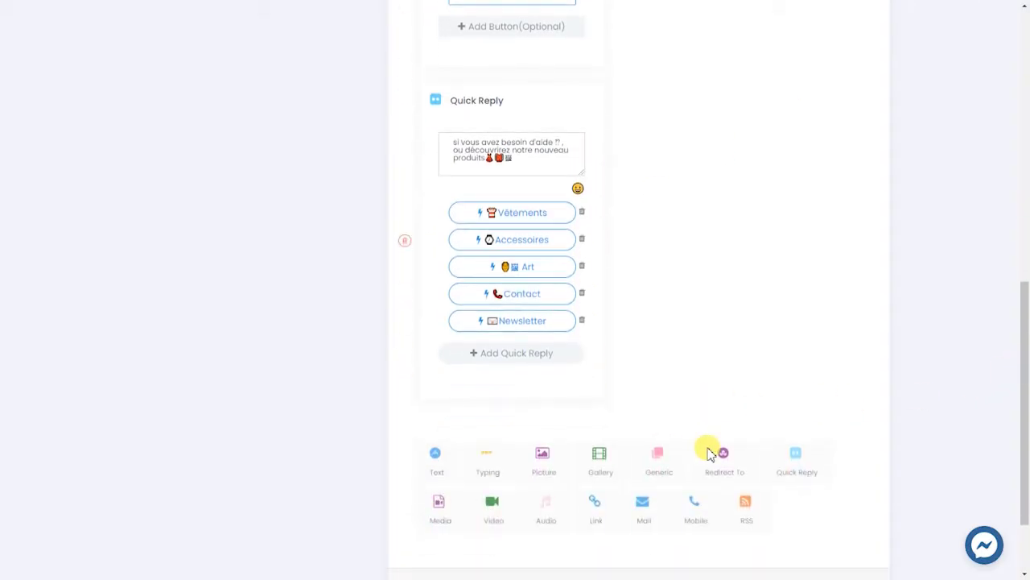
click(760, 531)
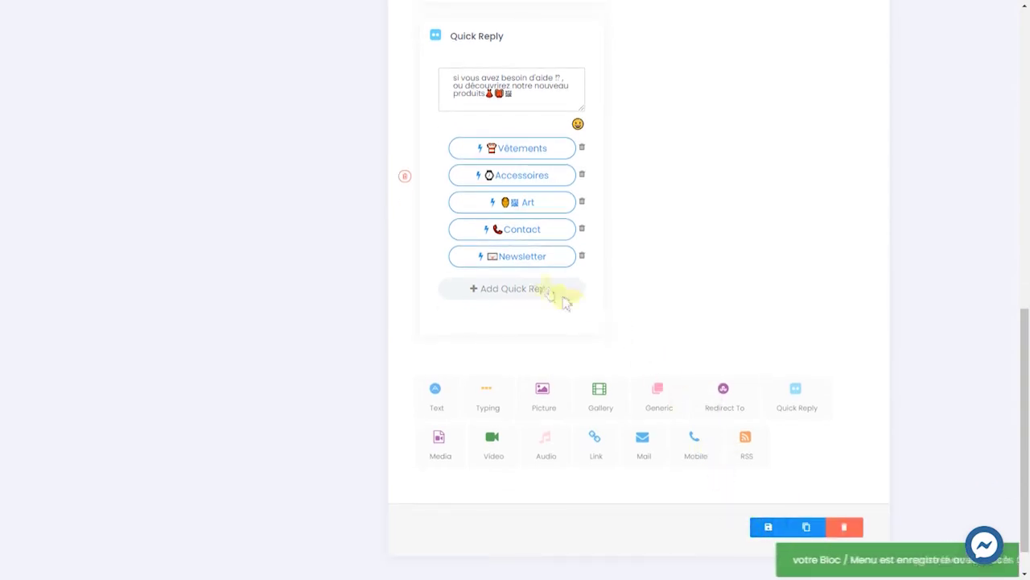
- Redirect the Newsletter quick reply of the Welcome message block to the Email block
click(512, 257)
click(449, 300)
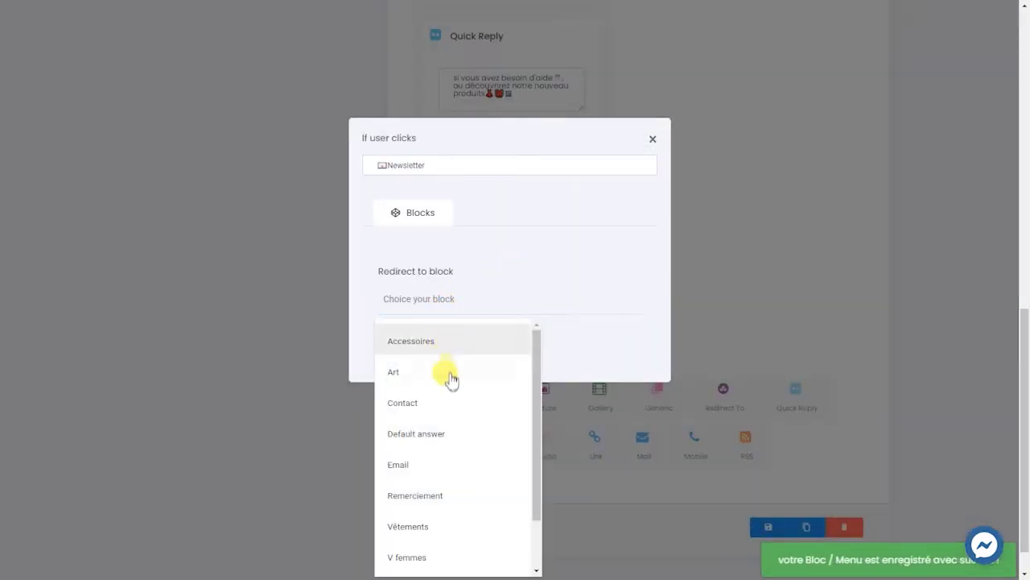
click(414, 464)
click(818, 309)
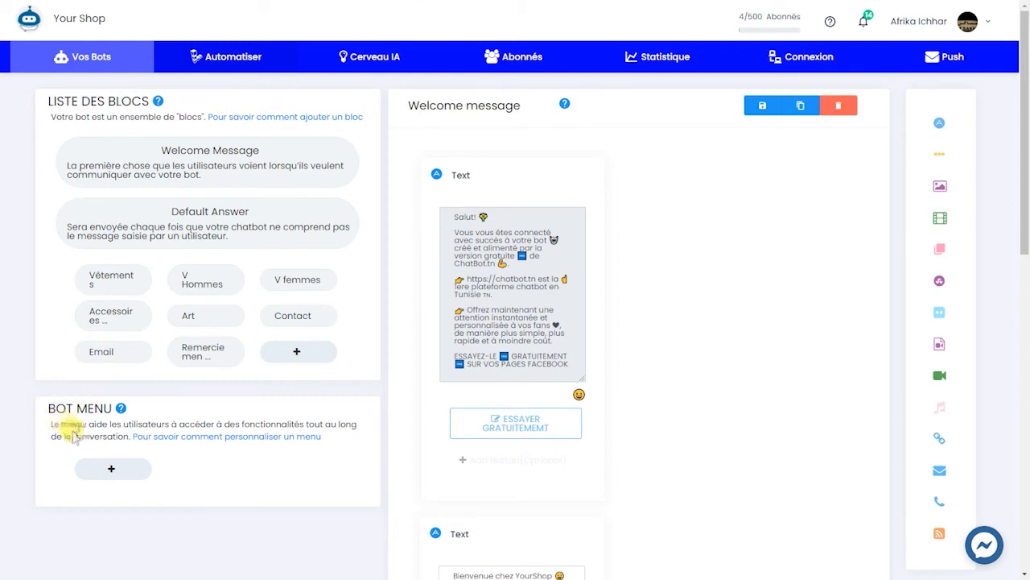
- Create a first bot menu item and name it "Contact"
click(121, 475)
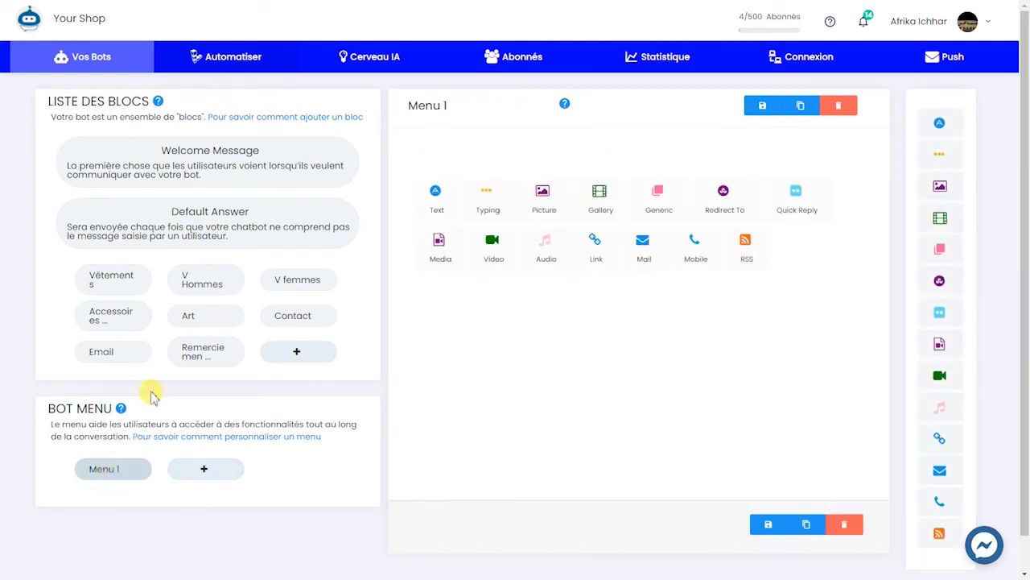
click(437, 111)
drag(444, 106, 418, 109)
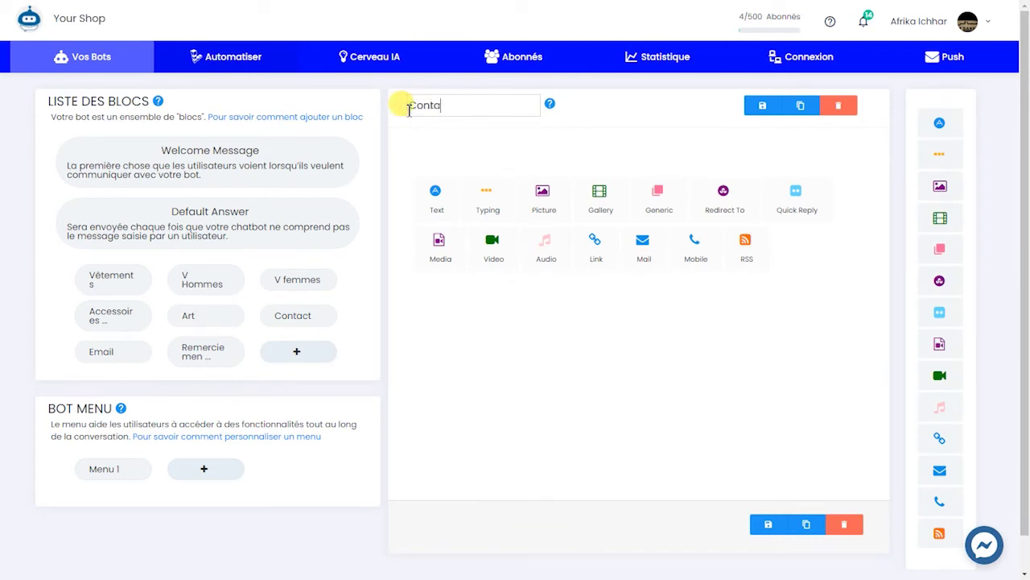
- Add a redirect to the Contact block in the Contact menu item, and save it
scroll(410, 109, down, 1)
click(723, 167)
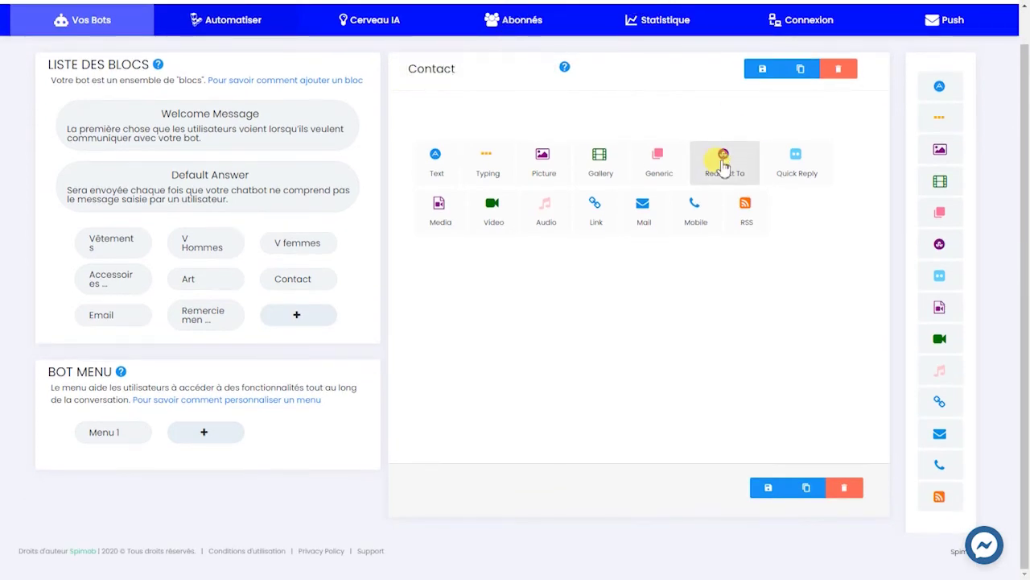
click(504, 190)
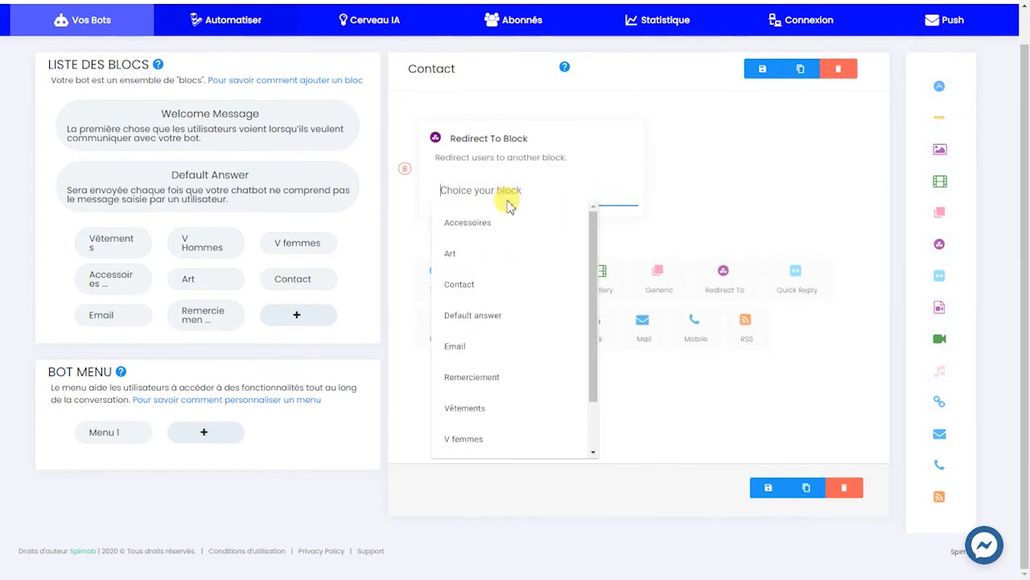
click(488, 291)
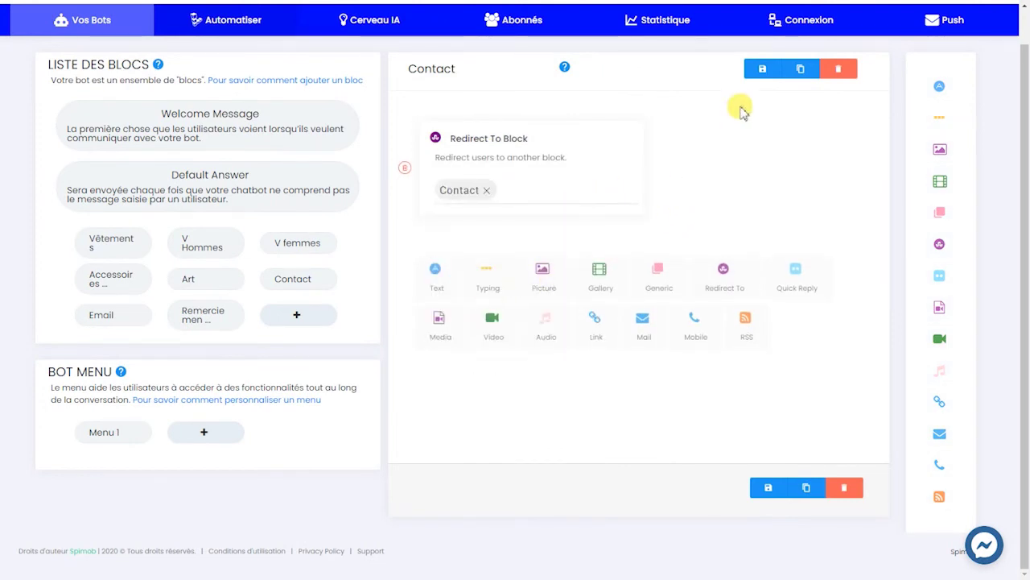
click(762, 73)
- Create a second bot menu item and name it "Vêtements"
click(203, 432)
click(472, 69)
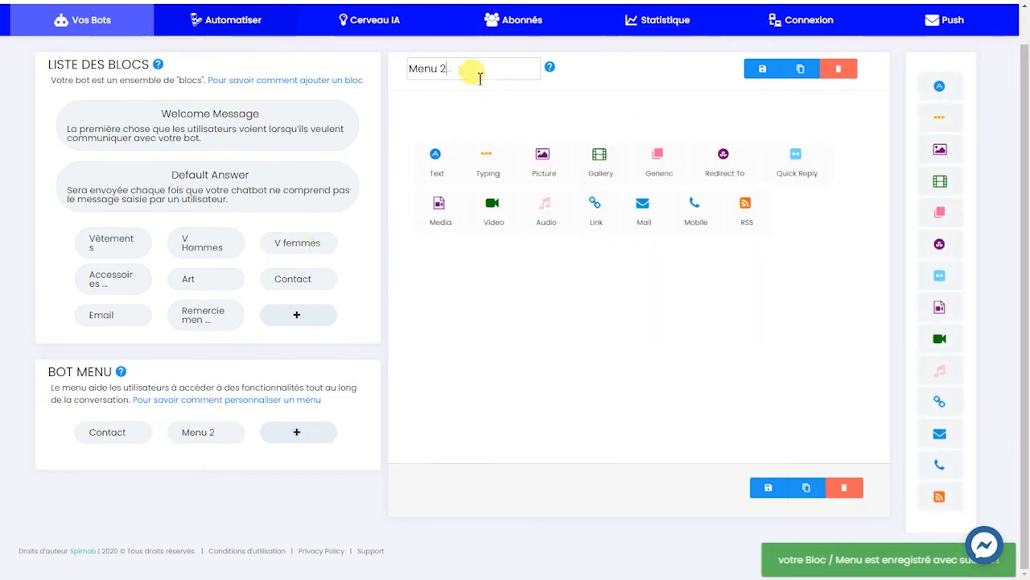
drag(472, 69, 404, 74)
text(Vêtements)
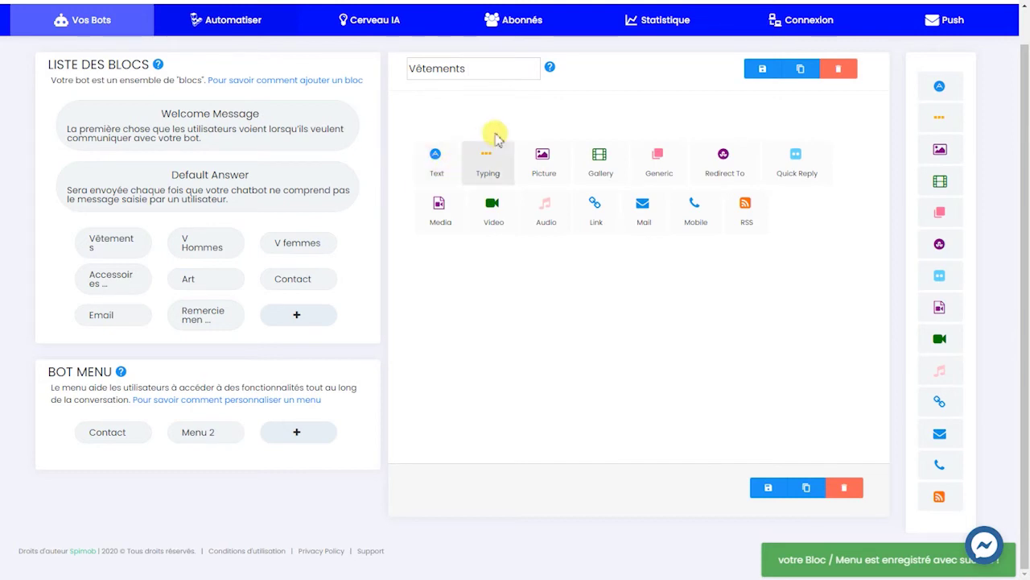
- Add a redirect to the Vêtements block in the Vêtements menu item, and save it
click(721, 157)
click(471, 193)
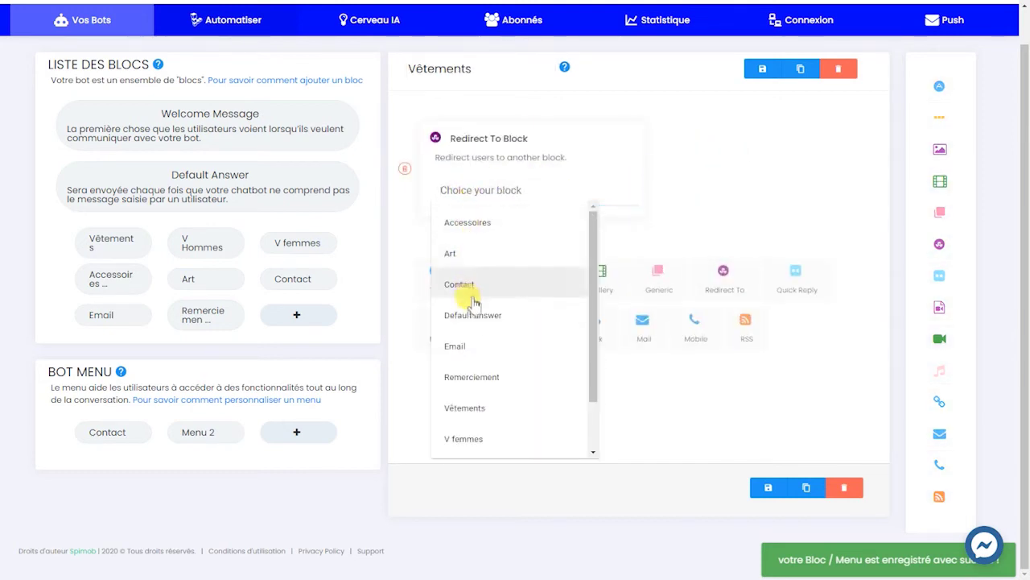
click(474, 408)
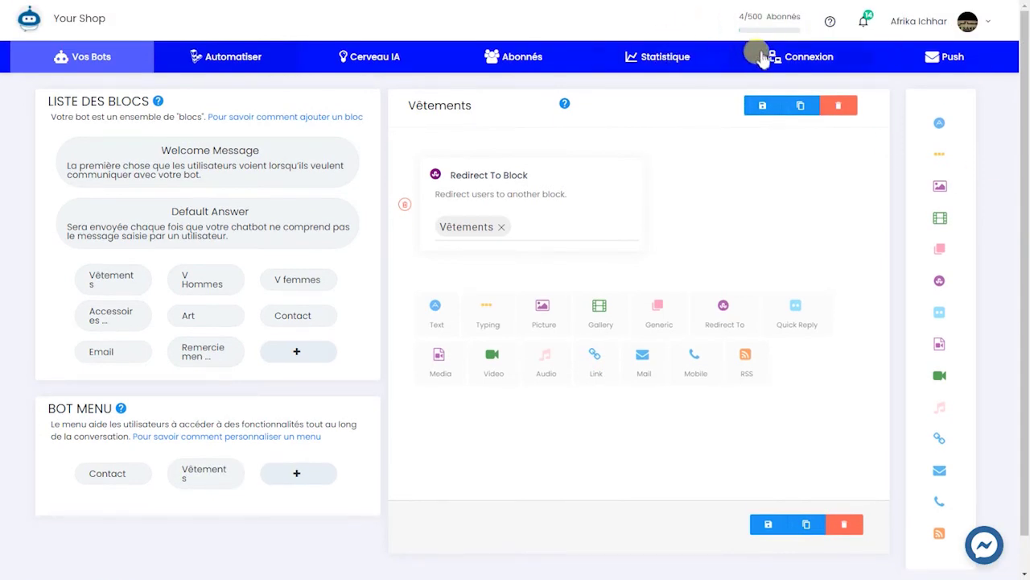
scroll(681, 341, down, 2)
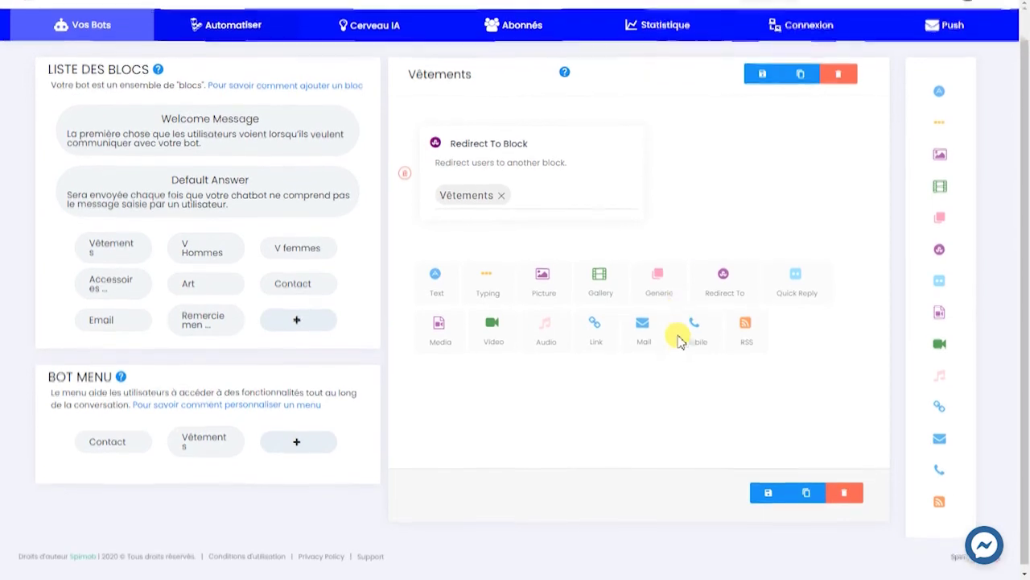
scroll(623, 323, up, 2)
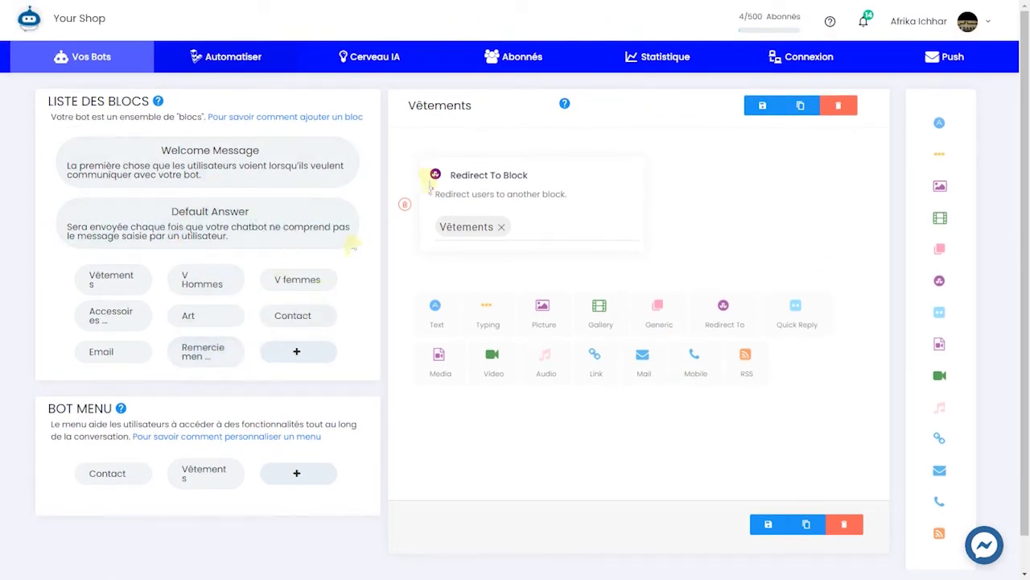
- Open the Facebook page connections and connect the bot to the Your Shop page
click(807, 71)
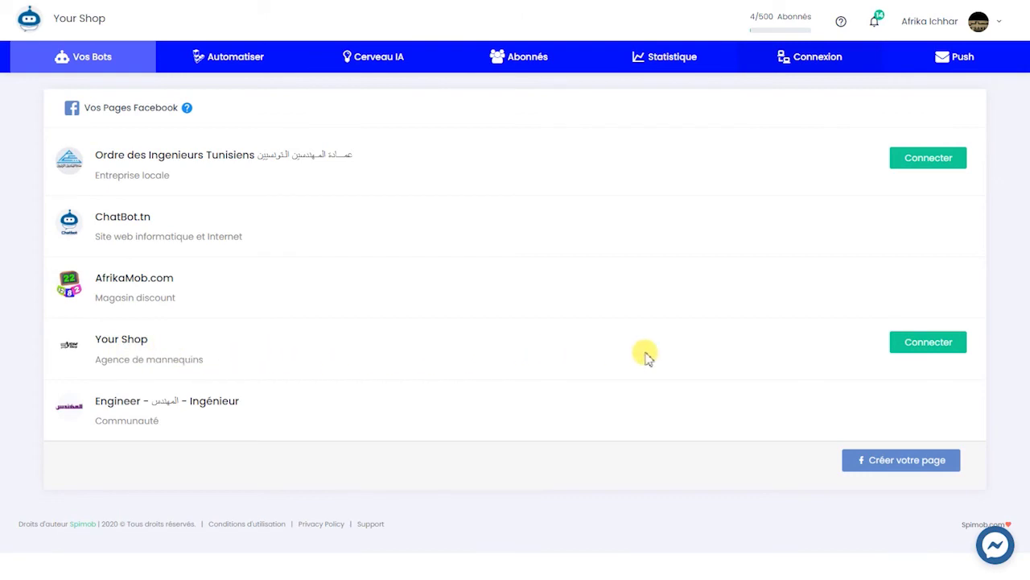
click(927, 342)
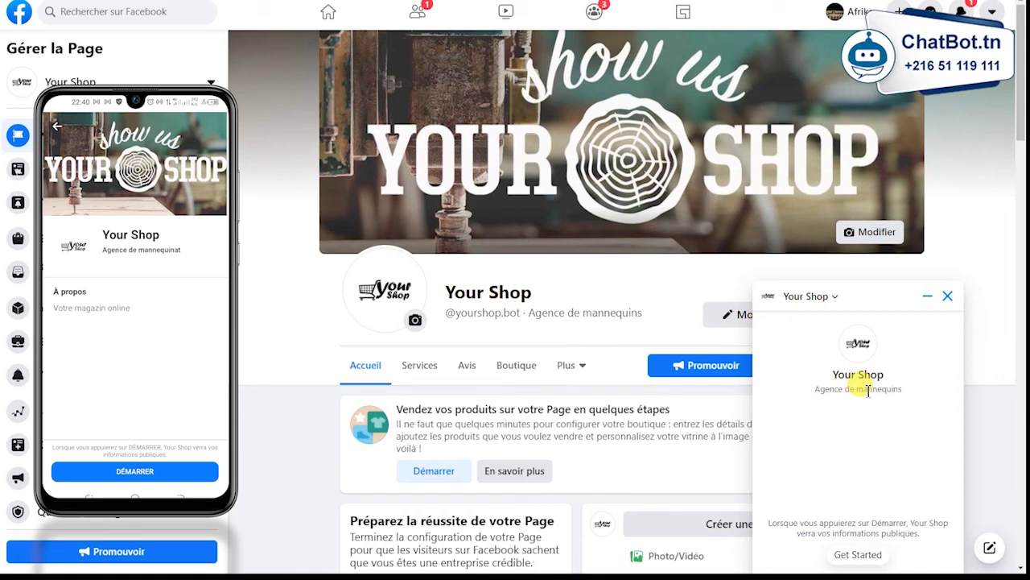
- Switch to the Your Shop page on Facebook and start the chatbot conversation in its Messenger chat
right_click(872, 563)
click(871, 562)
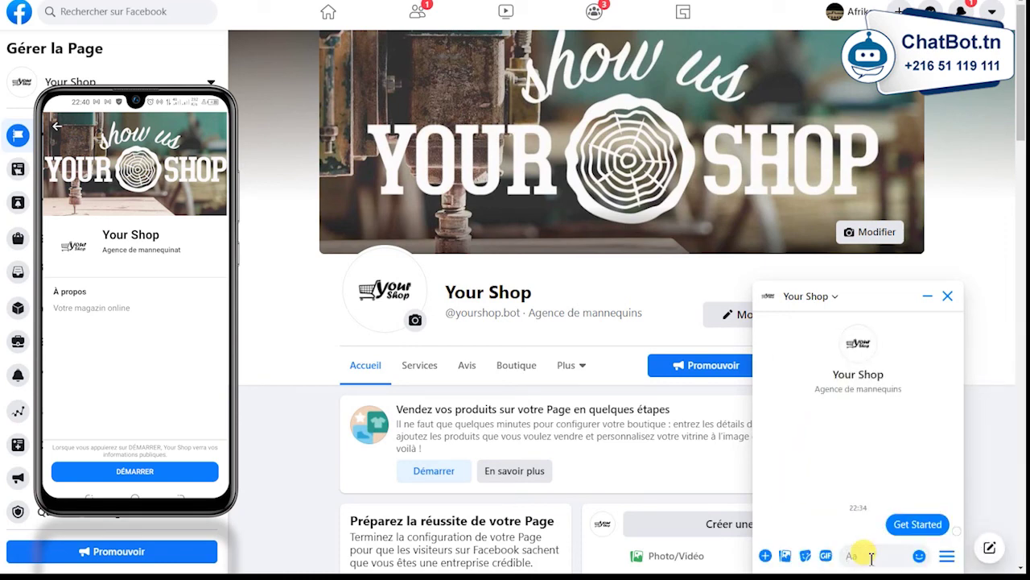
- Look through the quick replies under the chatbot's welcome message and choose the Vêtements reply
click(871, 557)
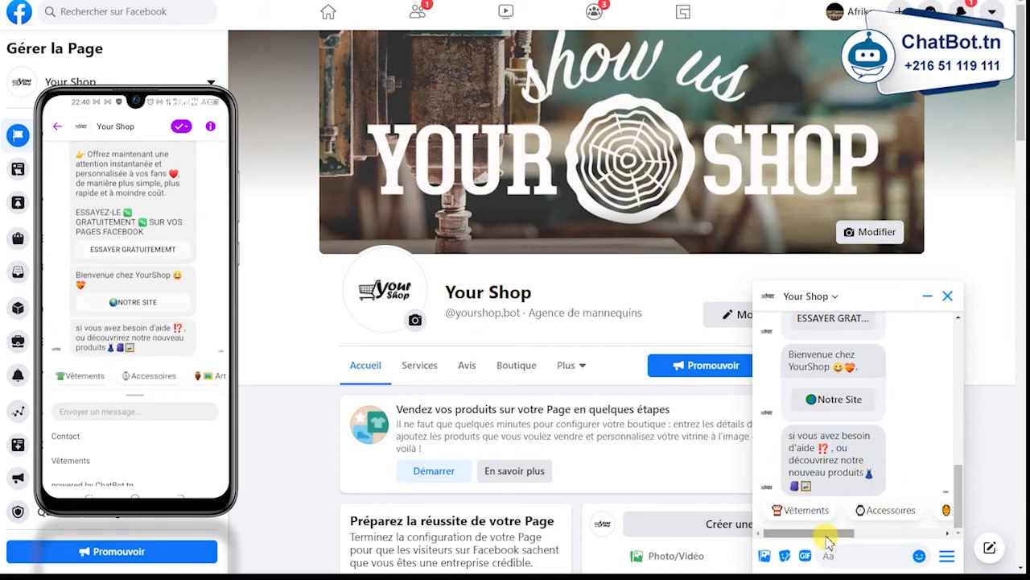
right_click(870, 534)
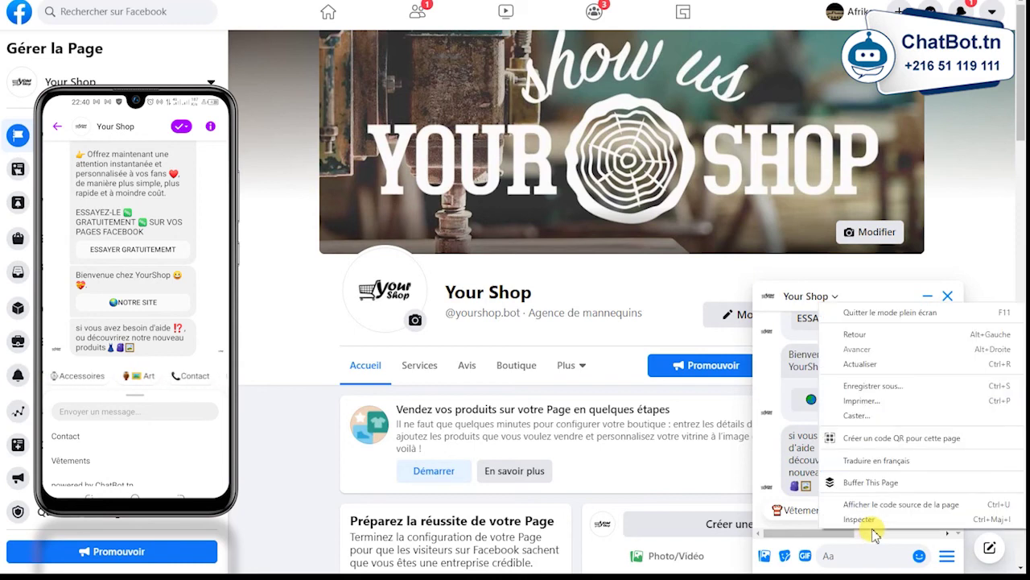
click(881, 537)
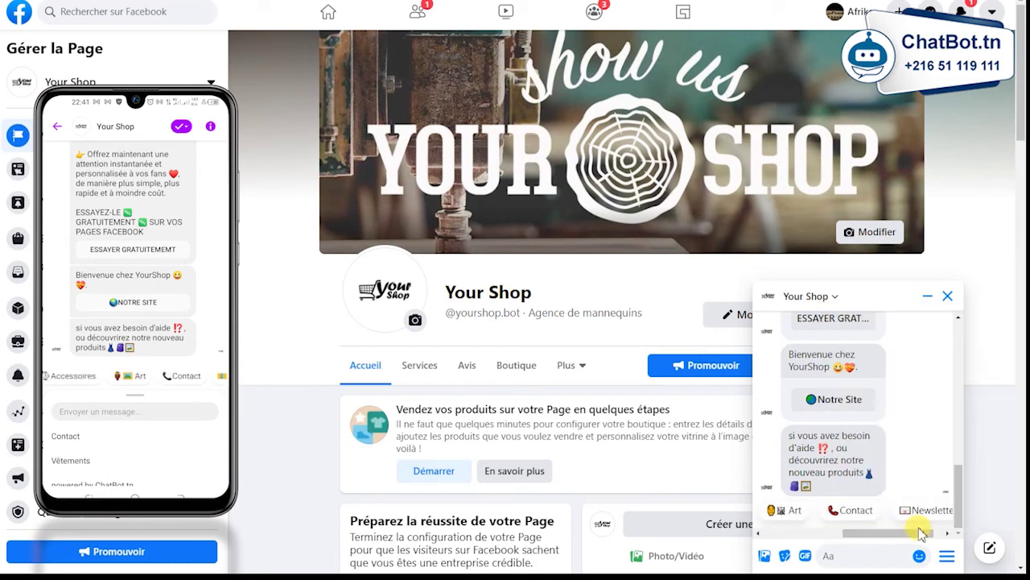
drag(920, 532, 795, 535)
click(806, 511)
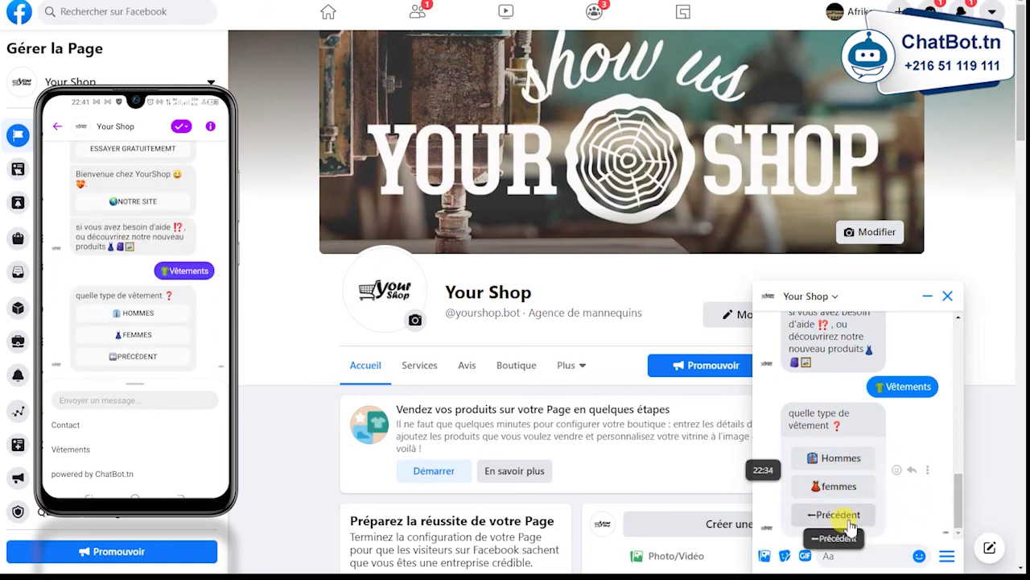
- Choose Hommes as the clothing type, browse the men's product carousel, and return to the clothing types with Précédent
click(841, 459)
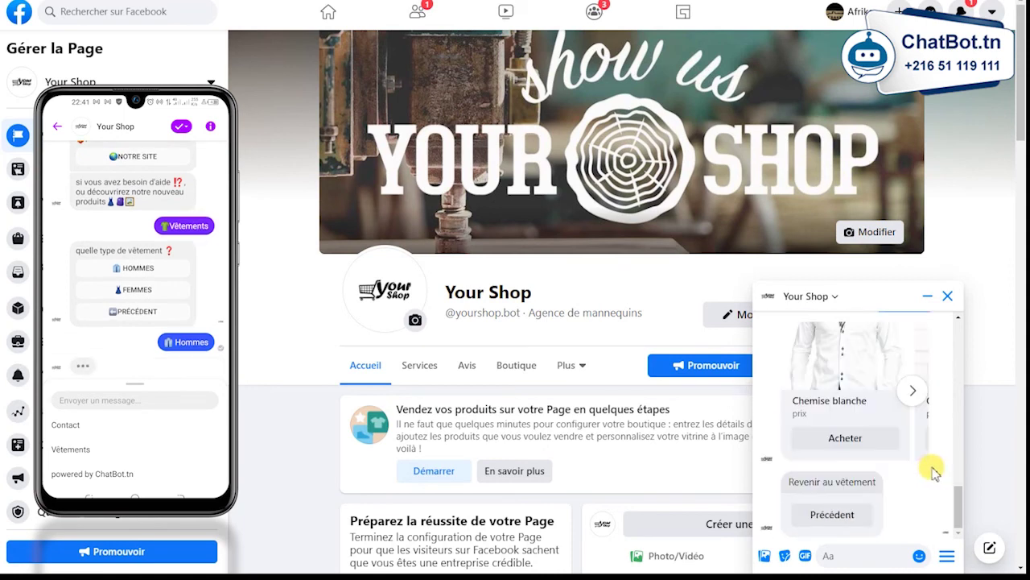
click(916, 392)
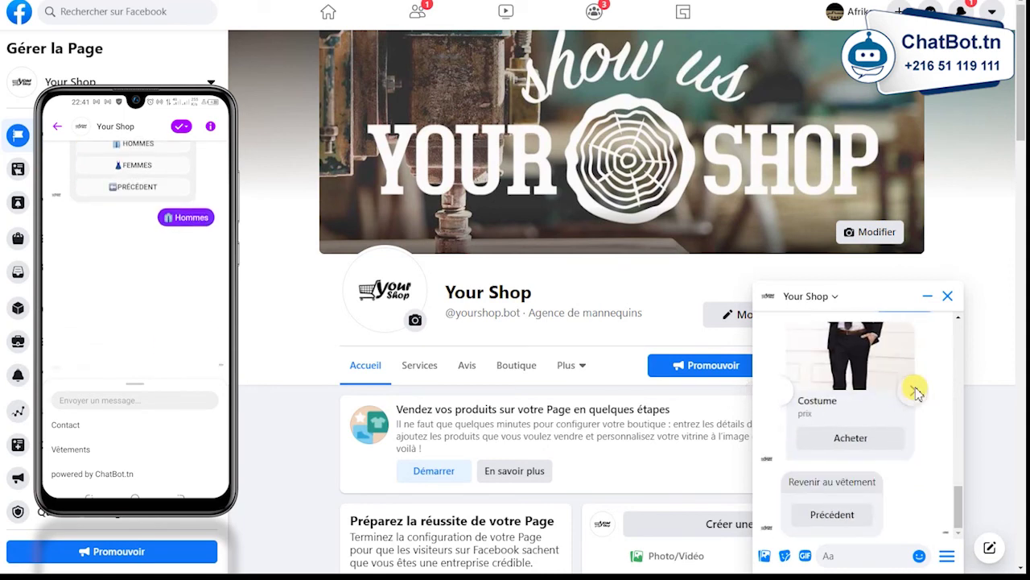
click(785, 392)
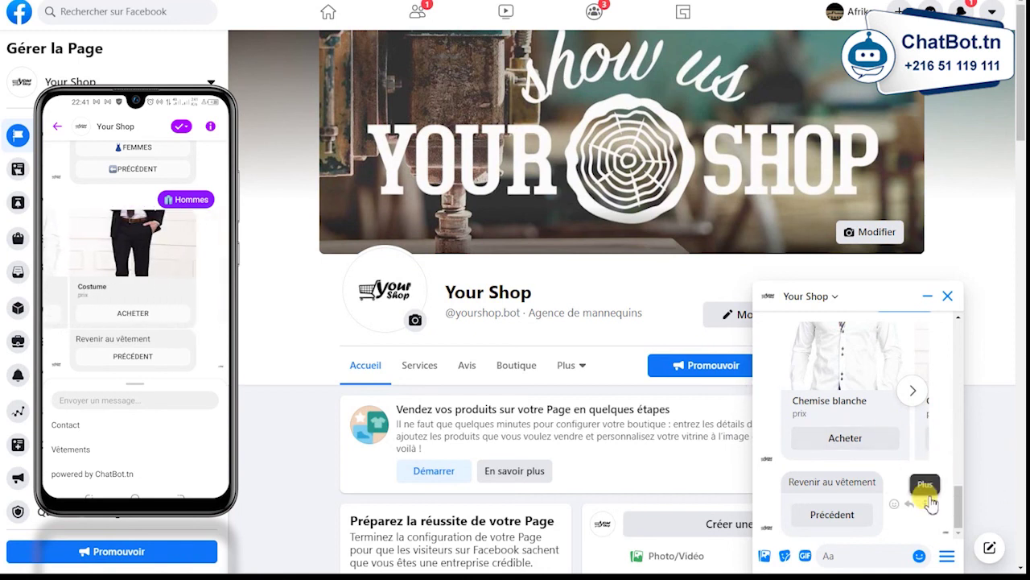
click(848, 519)
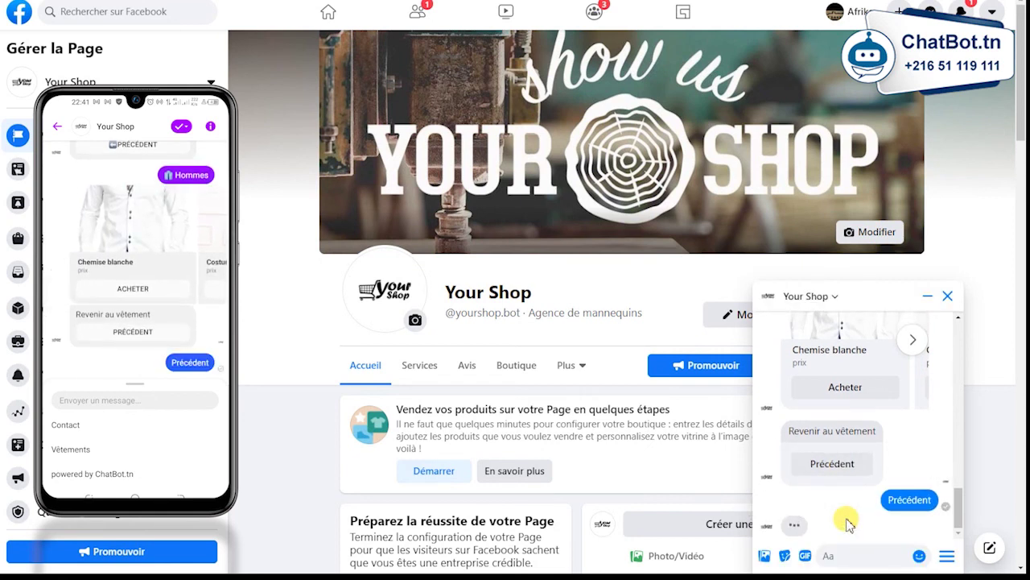
- Test the femmes option in the chat, and go back through both Précédent replies to the welcome message
click(860, 485)
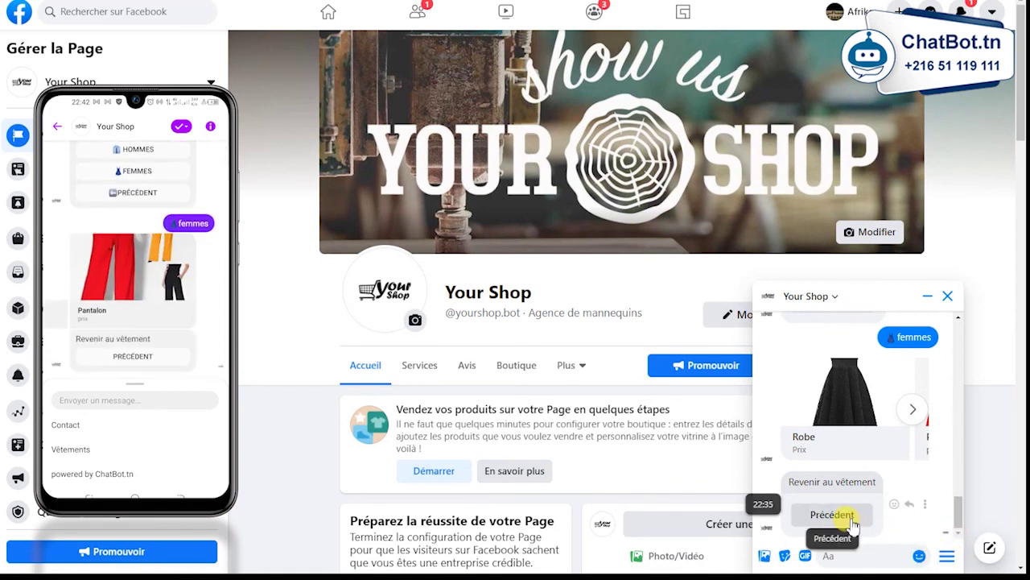
click(852, 521)
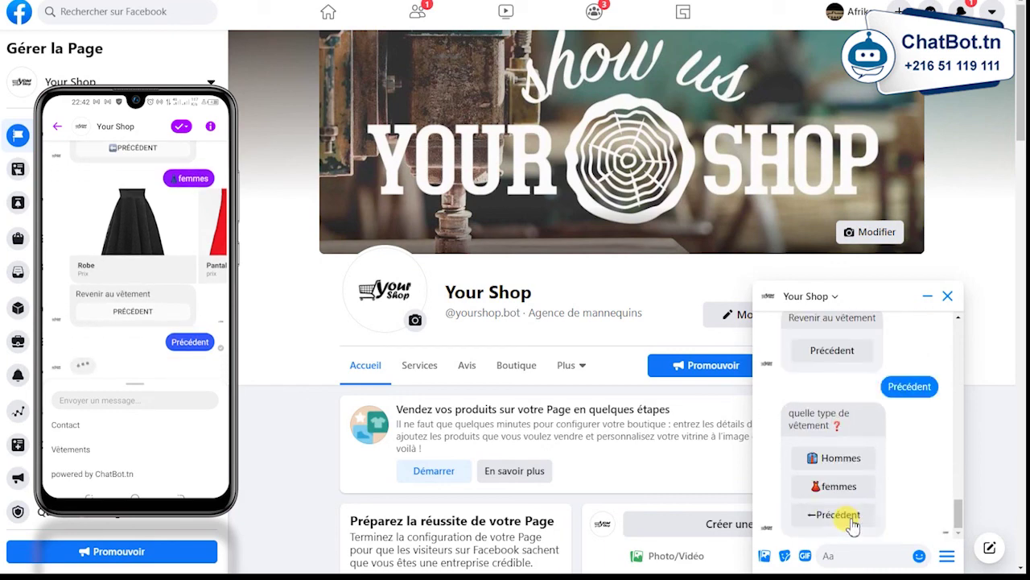
right_click(852, 519)
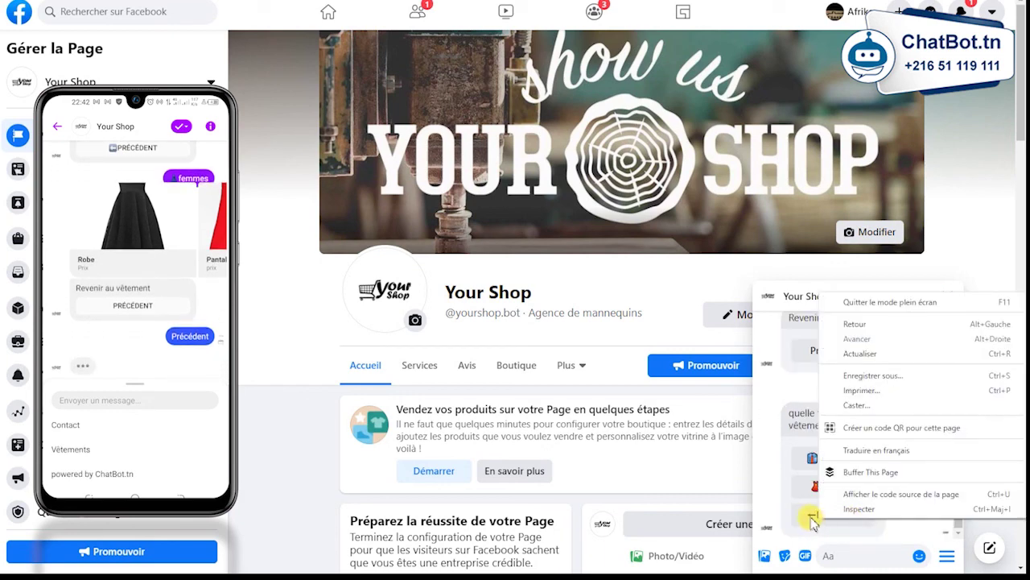
key(Escape)
click(811, 519)
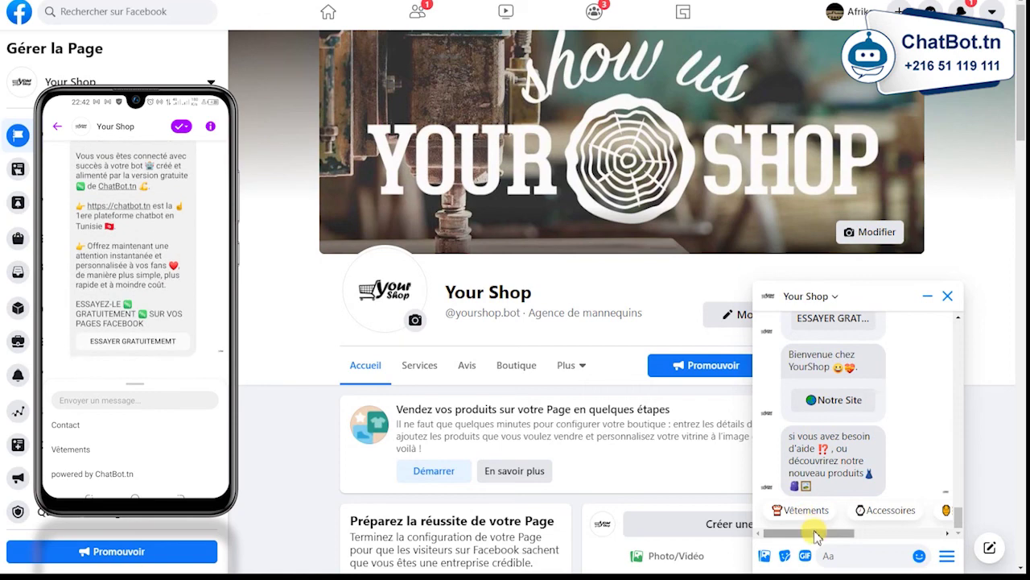
- Choose the Newsletter quick reply and submit the suggested e-mail address to subscribe to the mailing list
right_click(818, 537)
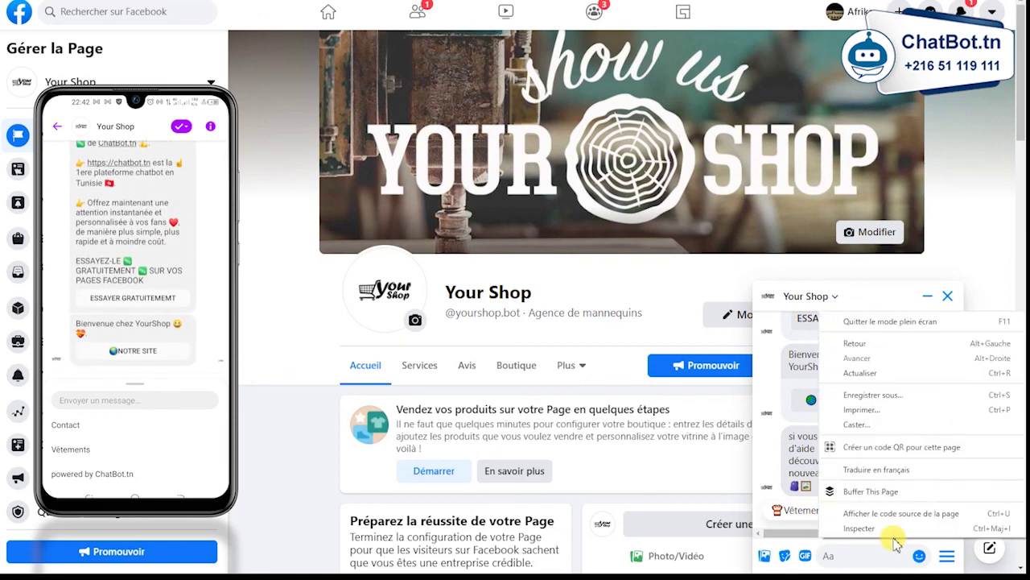
click(795, 534)
click(920, 534)
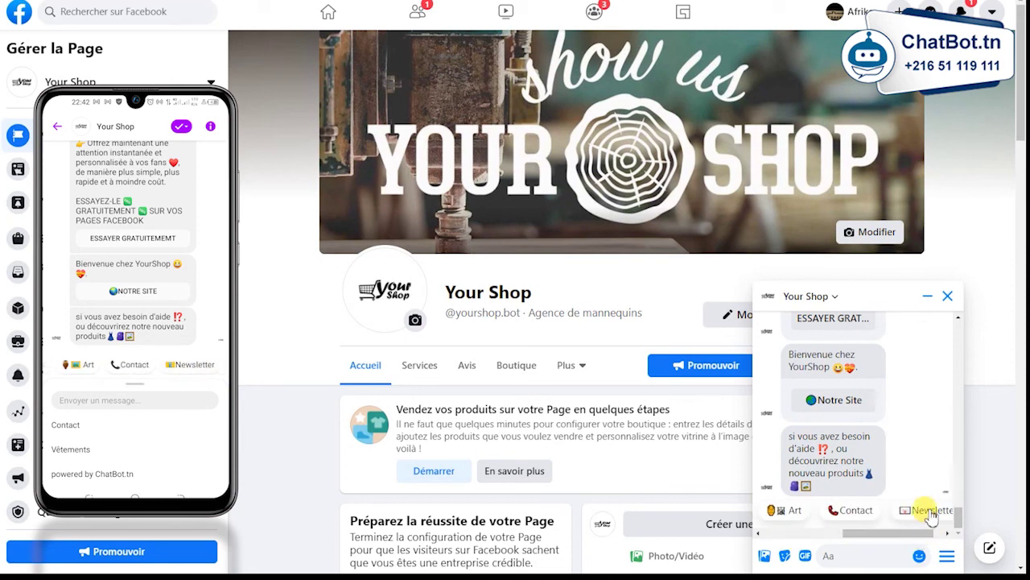
click(929, 510)
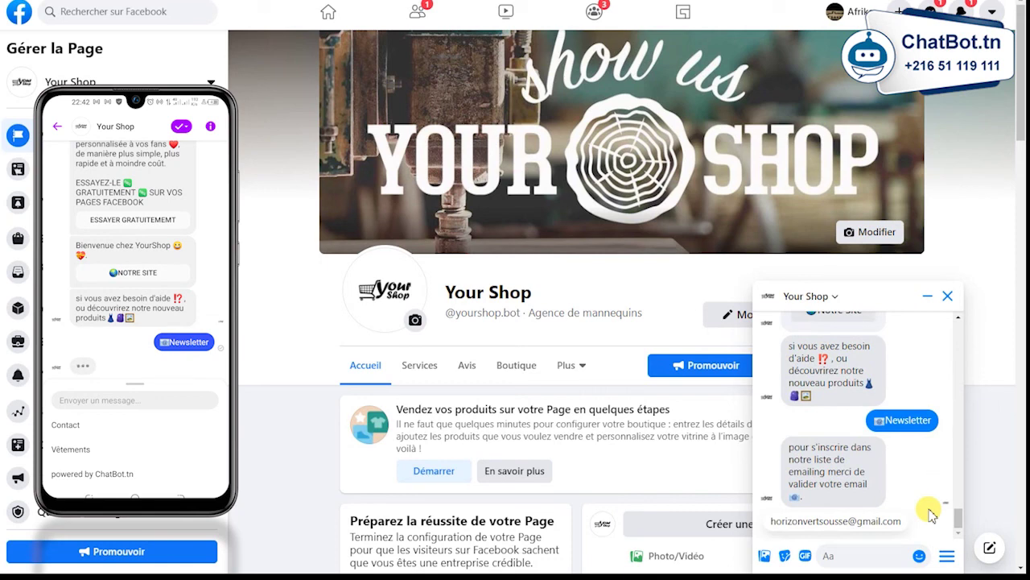
click(847, 523)
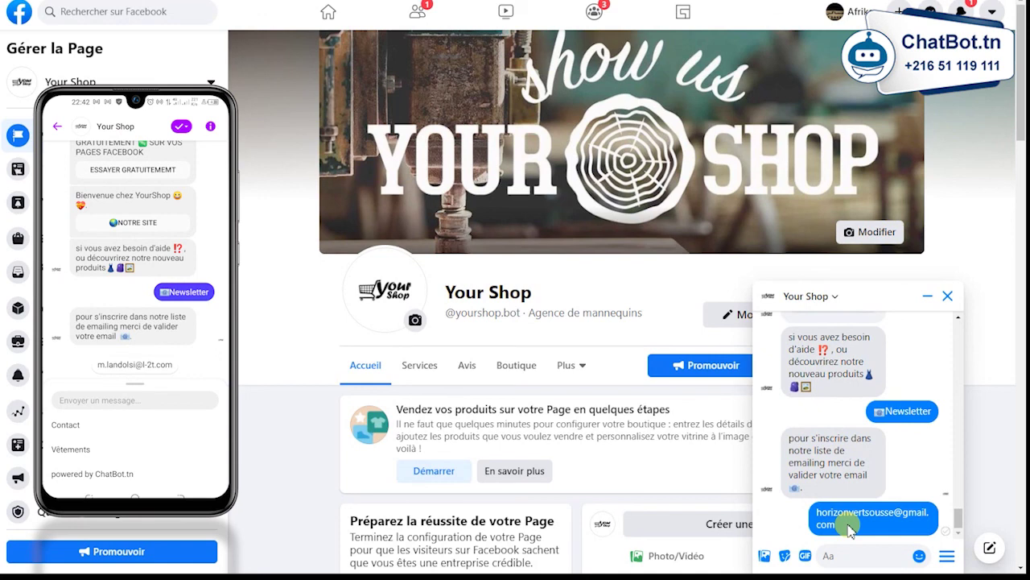